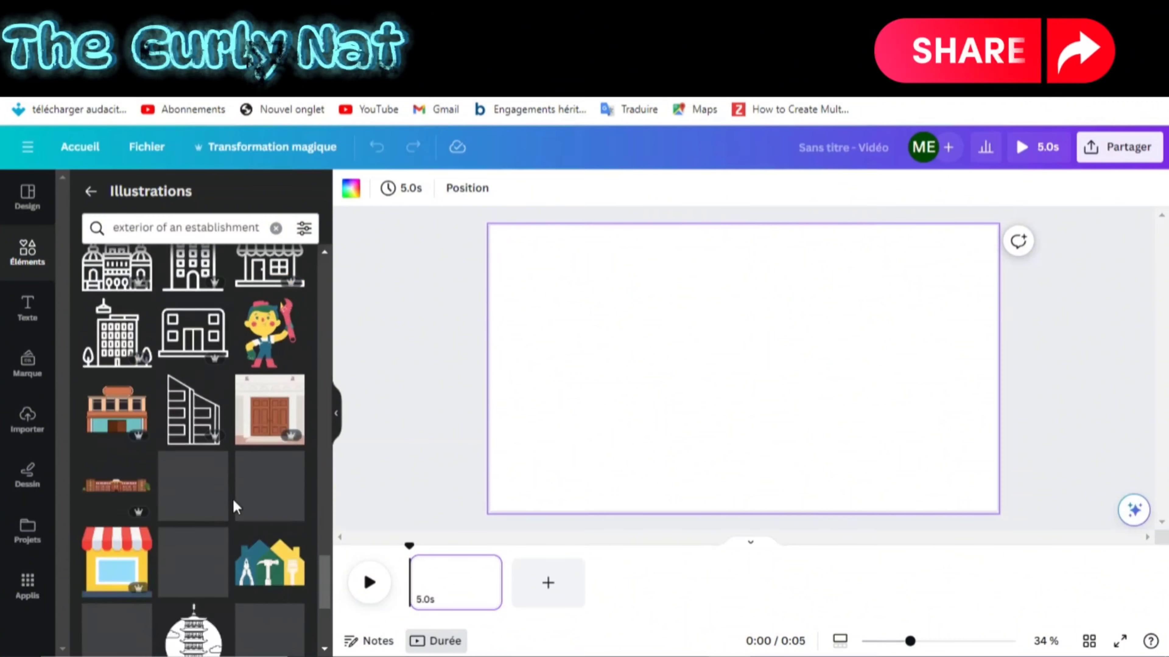
Add the illustration of the building surrounded by trees to the page and enlarge it to about 1239 px square.
left_click(193, 486)
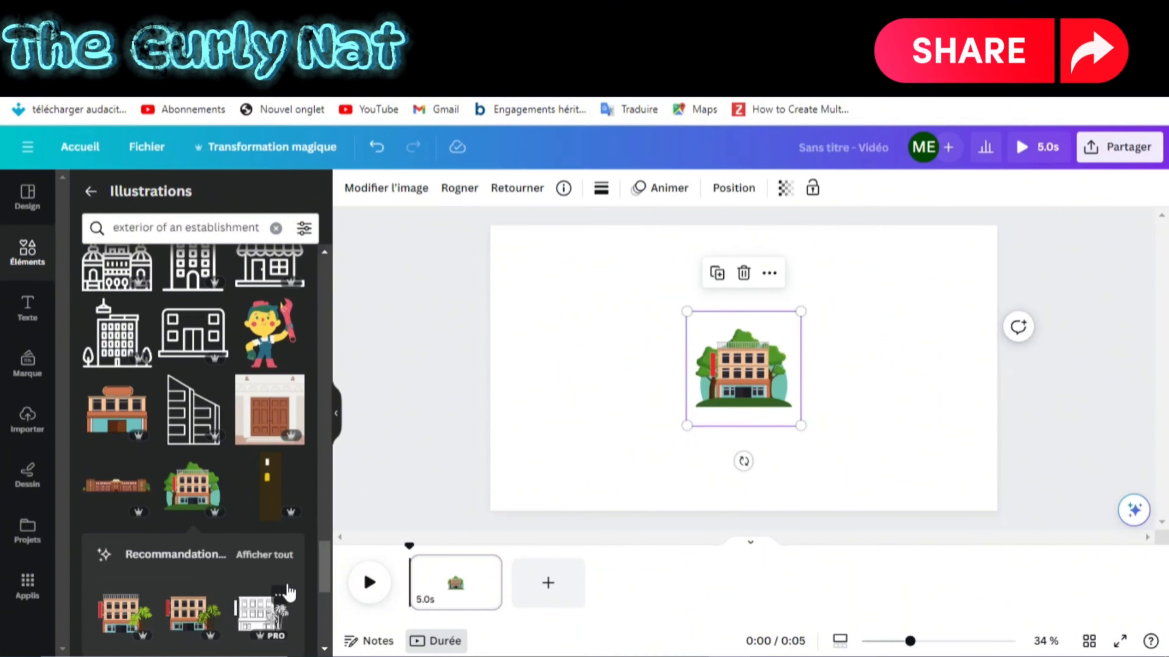
scroll(288, 592, "down", 5)
left_click_drag(800, 426, 886, 511)
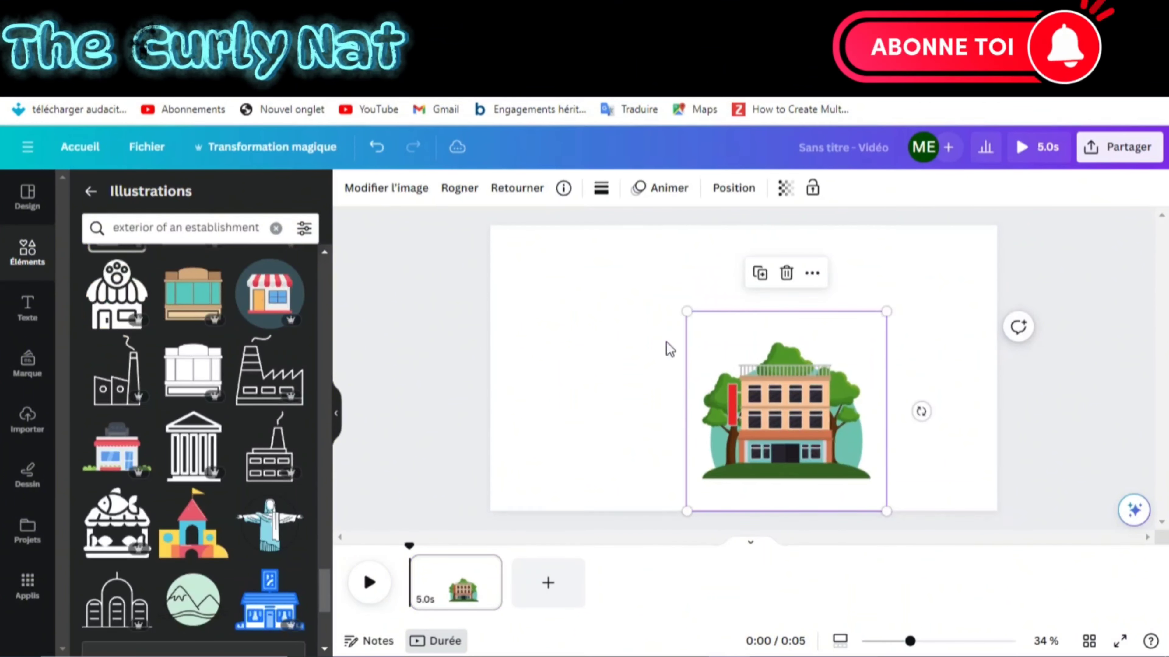
left_click_drag(687, 311, 504, 230)
Search the illustrations for "un jardin ensoleillé" in place of the previous search.
left_click(256, 227)
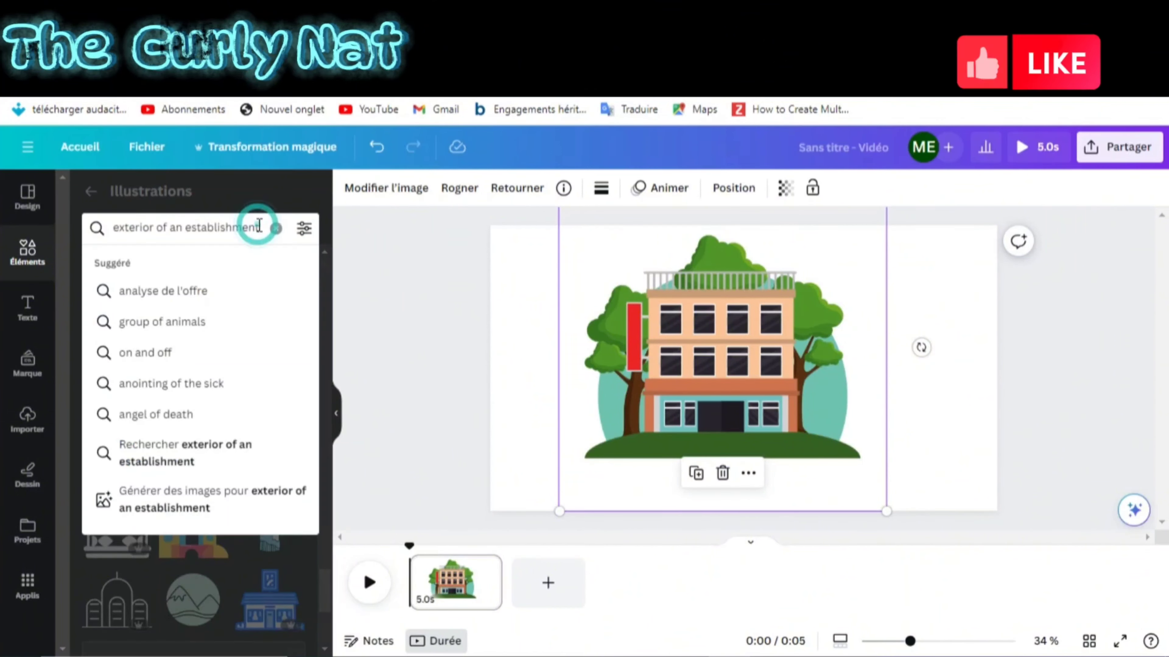
key("BackSpace")
key("BackSpace")
key("BackSpace")
key("BackSpace")
key("BackSpace")
key("BackSpace")
key("BackSpace")
key("BackSpace")
key("BackSpace")
key("BackSpace")
key("BackSpace")
key("BackSpace")
key("BackSpace")
key("BackSpace")
key("BackSpace")
key("BackSpace")
key("BackSpace")
key("BackSpace")
key("BackSpace")
key("BackSpace")
type("un jardin ensoleillé")
key("Return")
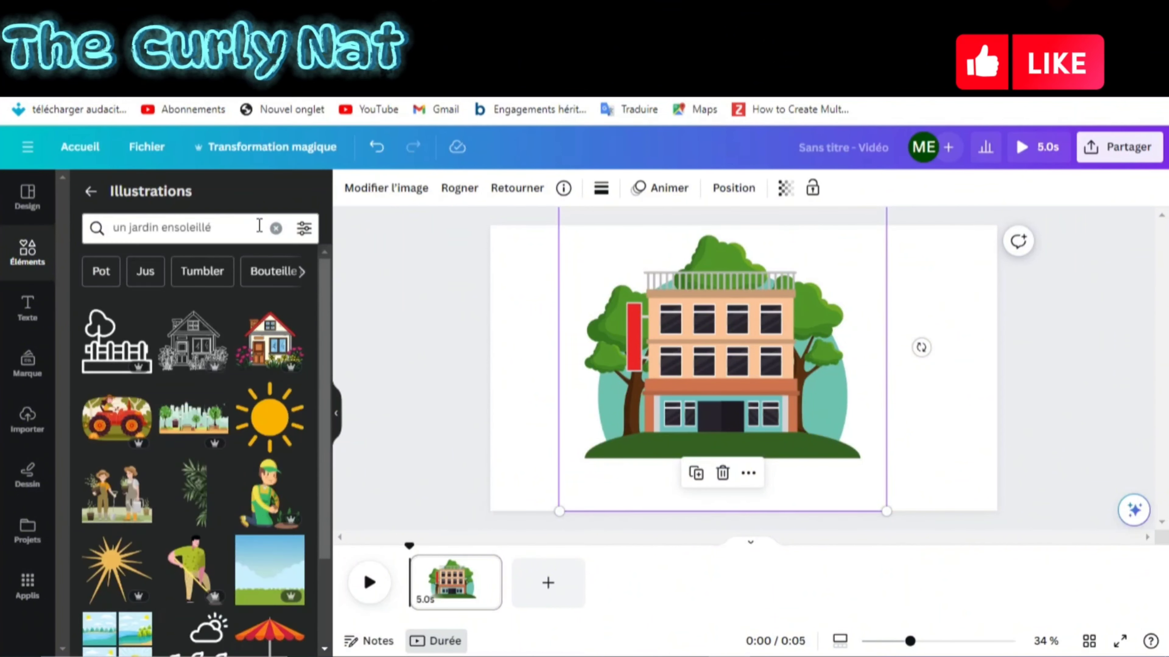
Add the sky-and-grass illustration and move the building to the page's lower-left corner.
scroll(268, 368, "down", 3)
left_click(268, 368)
left_click(784, 188)
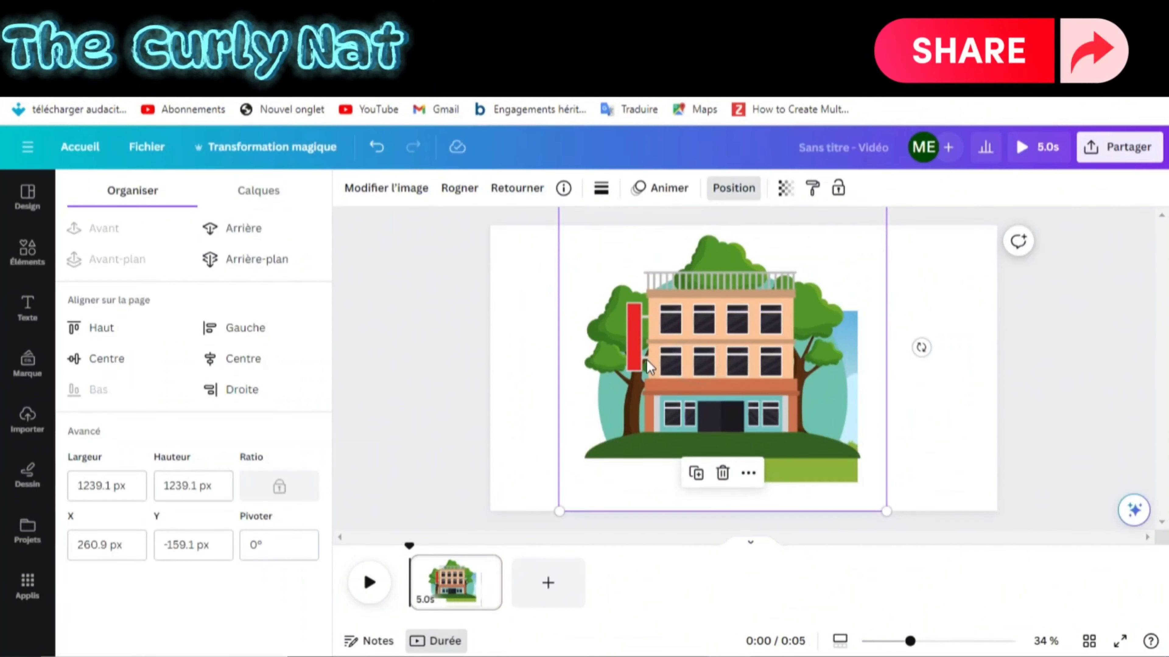
left_click_drag(648, 366, 446, 453)
Replace the sky-and-grass picture with the cloudy sky and green hills landscape and send it to the back.
left_click(28, 251)
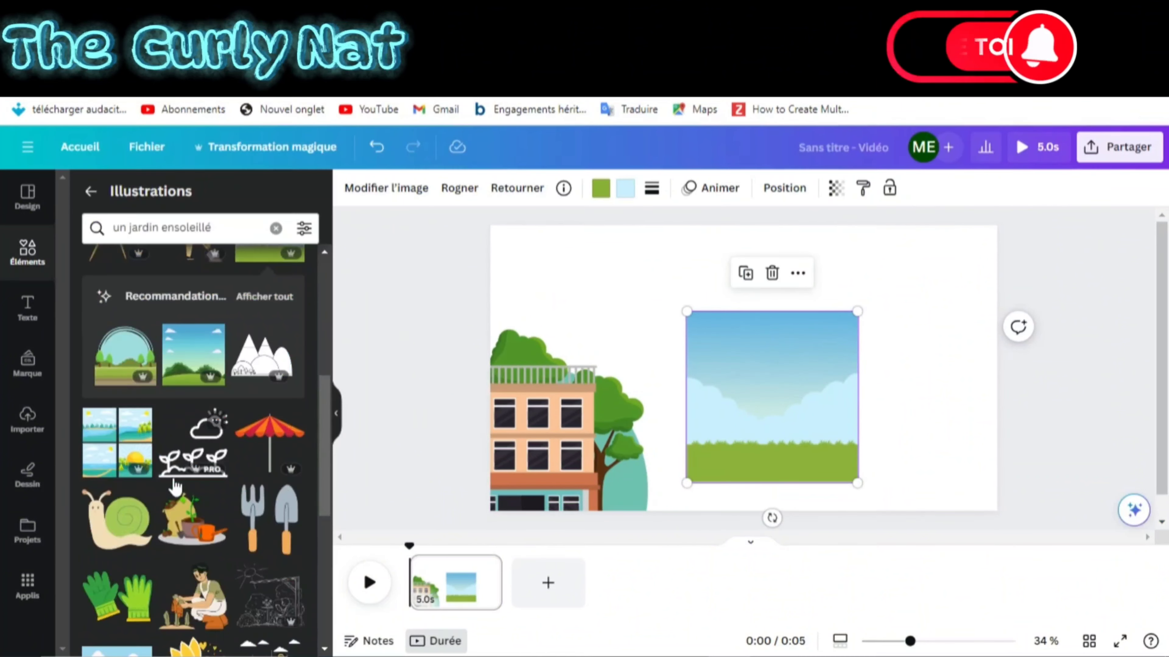
left_click(117, 442)
left_click(750, 277)
left_click(828, 405)
left_click(772, 273)
right_click(782, 396)
mouse_move(876, 444)
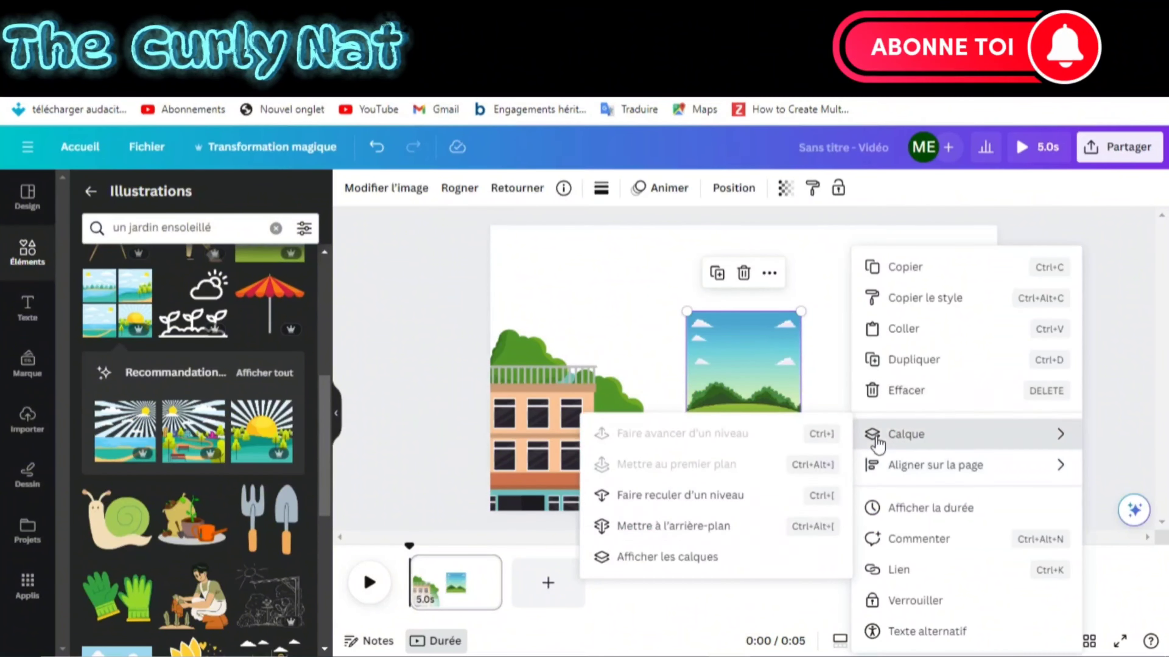
left_click(690, 528)
Cover the page with the landscape enlarged to 1080 px high and a duplicate placed flush beside it.
left_click_drag(801, 425, 917, 478)
left_click_drag(685, 311, 602, 226)
right_click(598, 276)
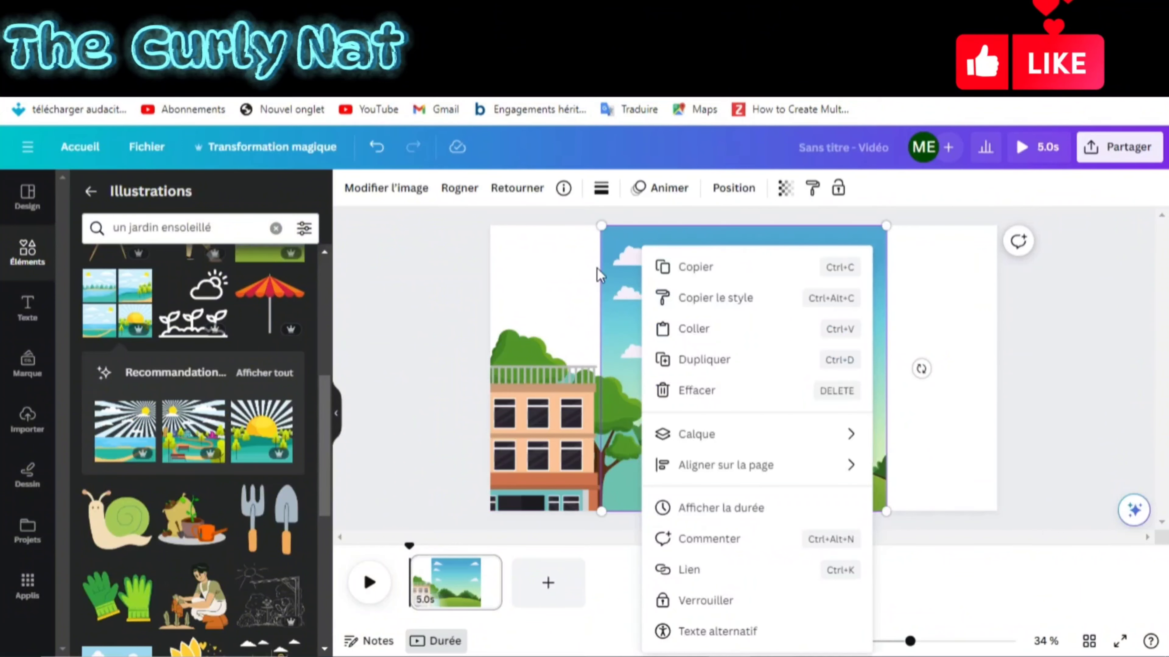
left_click(627, 265)
left_click_drag(762, 299, 659, 299)
left_click(606, 265)
left_click_drag(759, 282, 1033, 281)
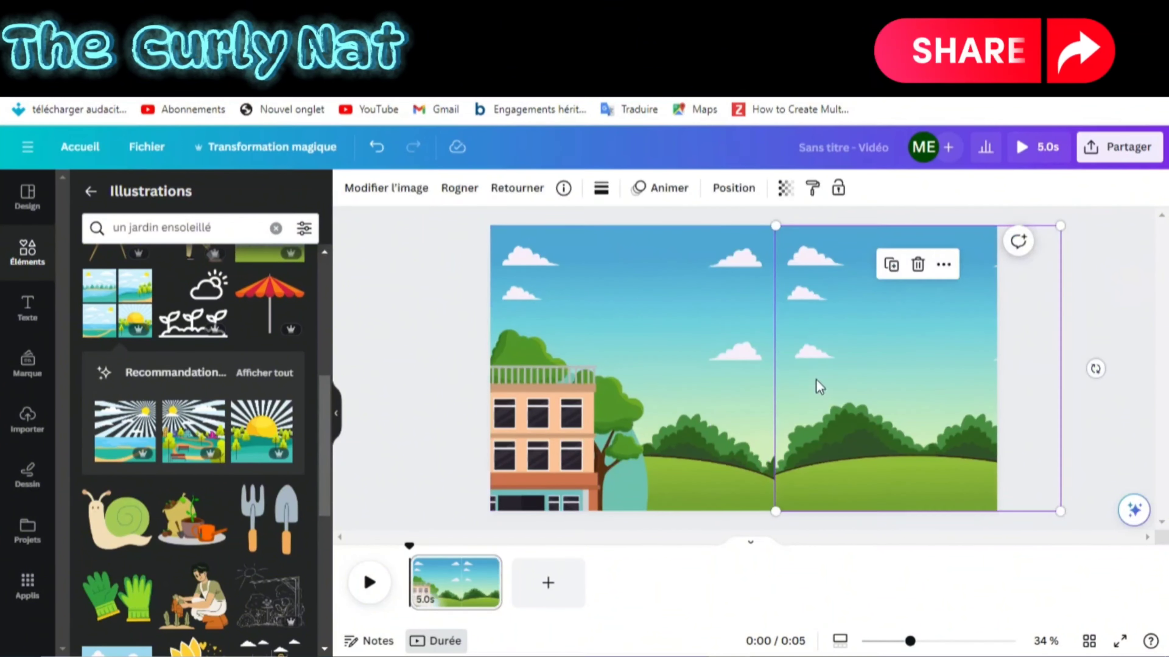
Send the right landscape copy to the back and move the building to the middle of the page.
left_click(734, 188)
left_click(256, 260)
left_click_drag(888, 322, 893, 323)
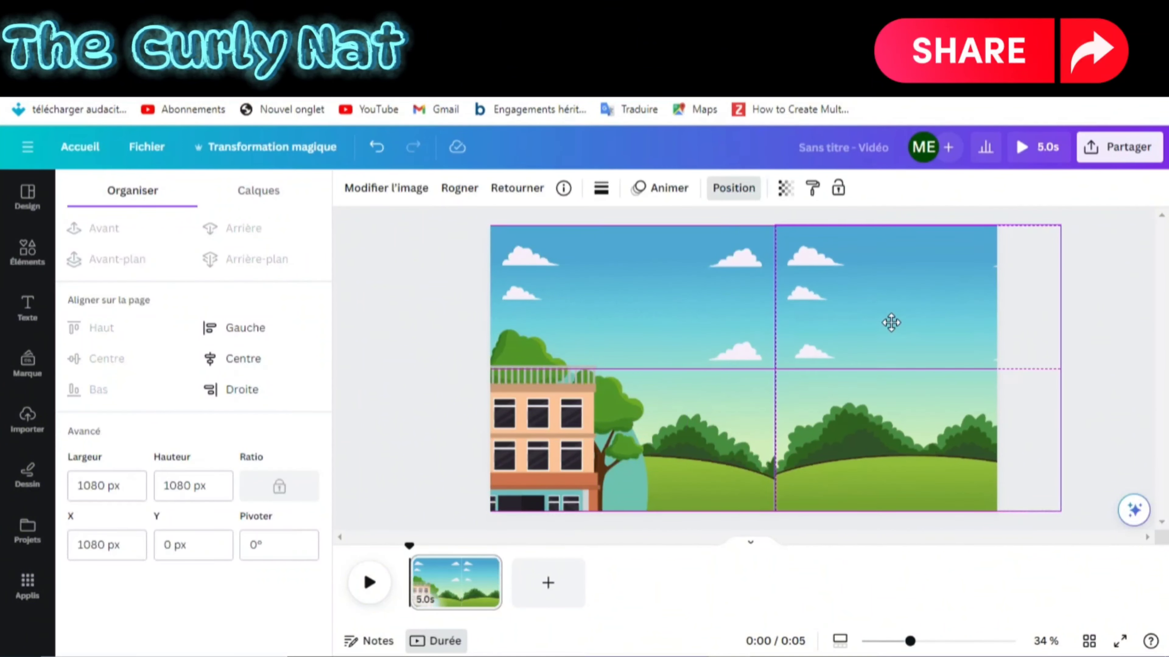
left_click_drag(556, 460, 809, 387)
left_click(1063, 385)
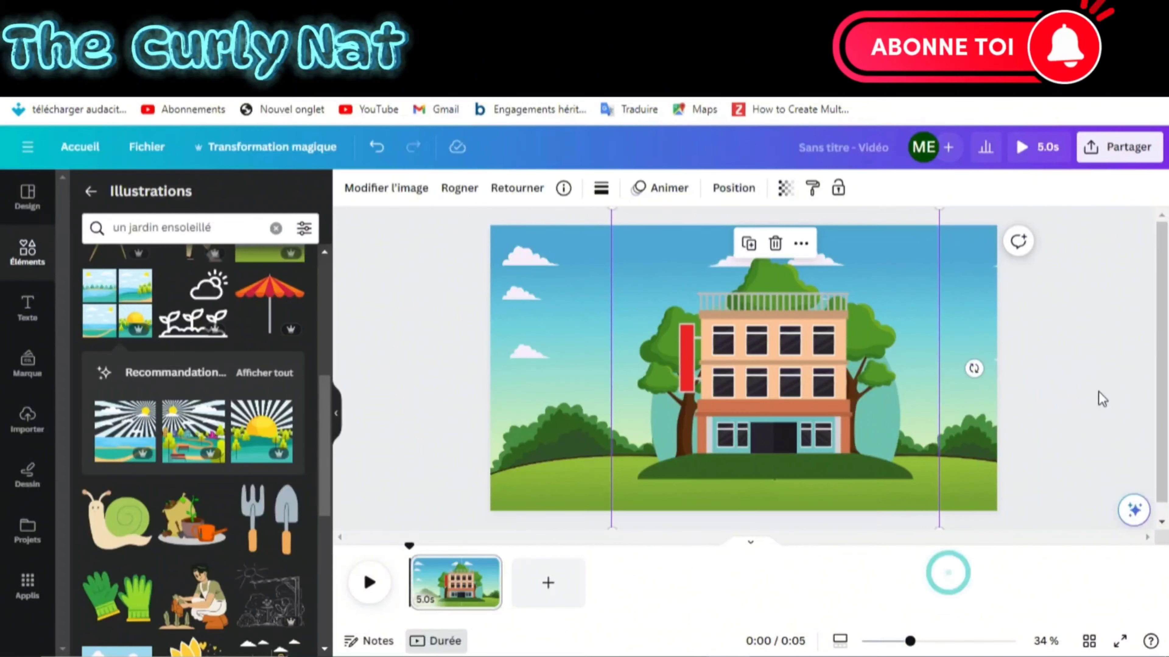
Search the illustrations for "sun".
key("Return")
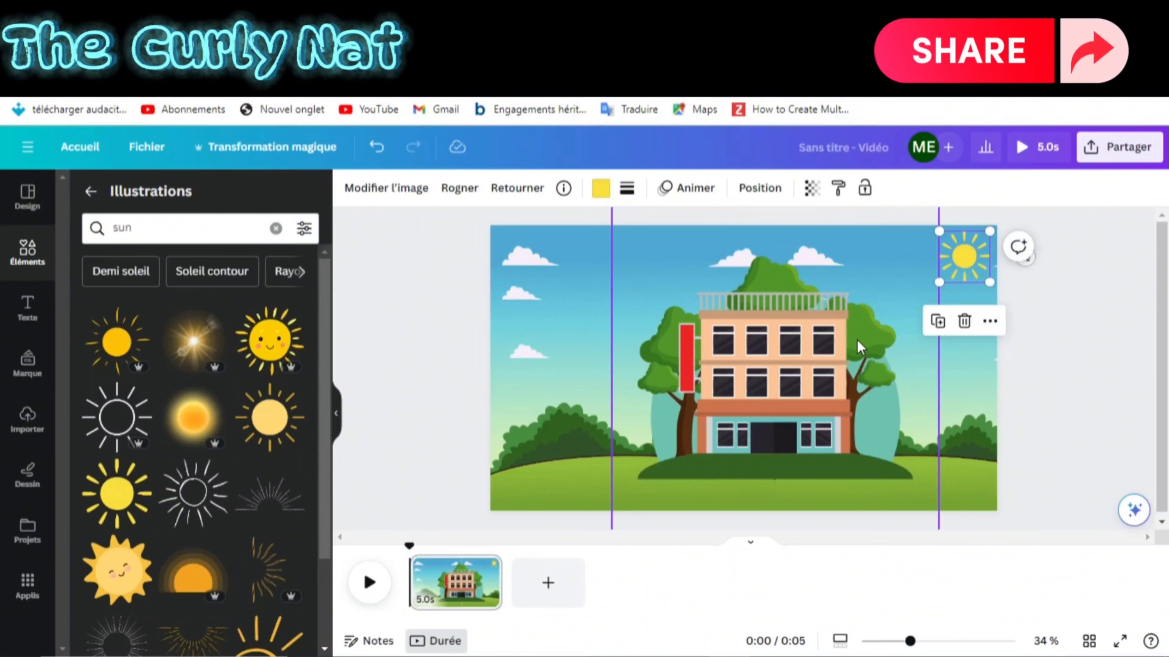
Search the illustrations for "bird flyng" and add the flock of flying birds to the scene.
left_click(188, 227)
type("bird flyng")
key("Return")
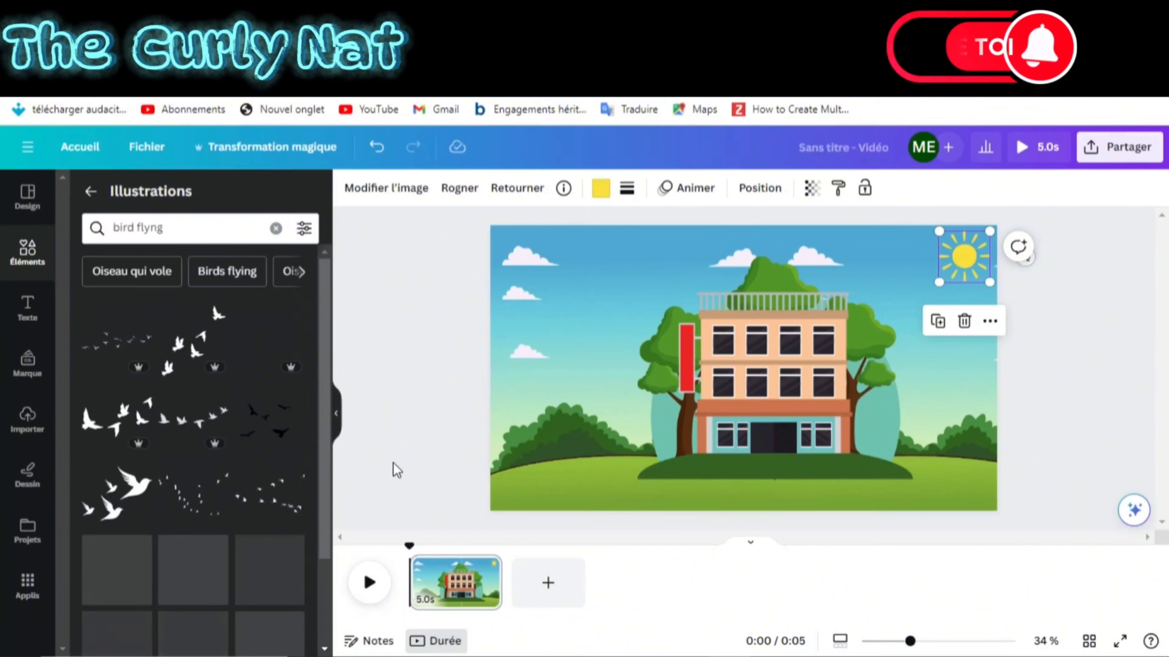
left_click(196, 343)
left_click(271, 340)
left_click_drag(913, 319, 846, 307)
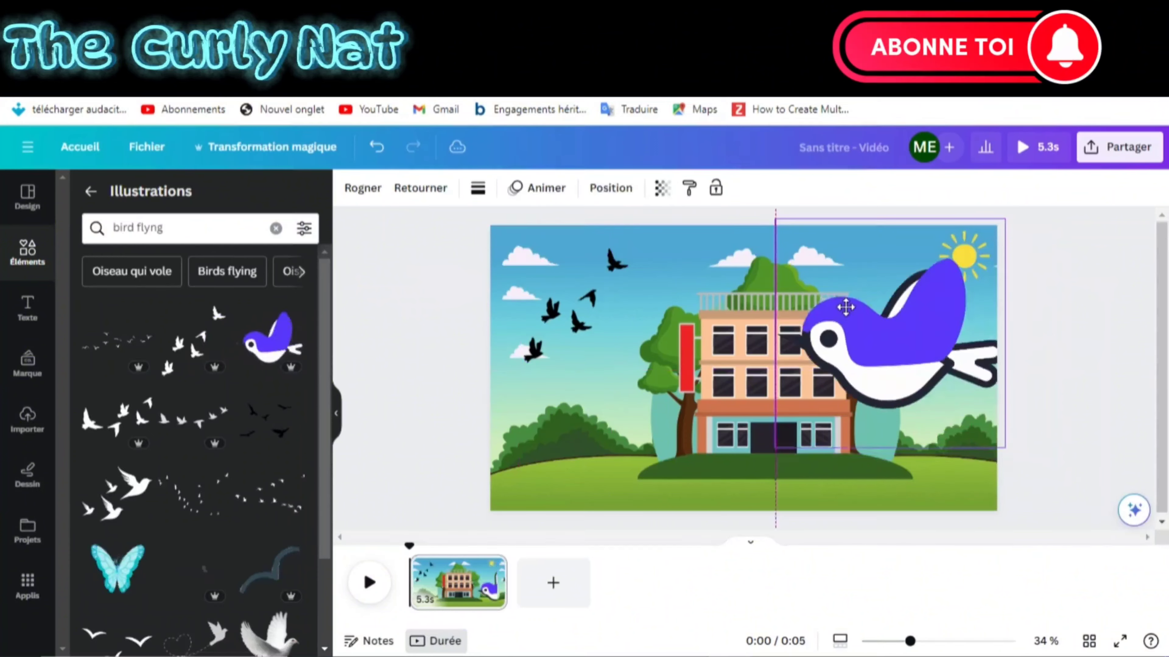
key("Delete")
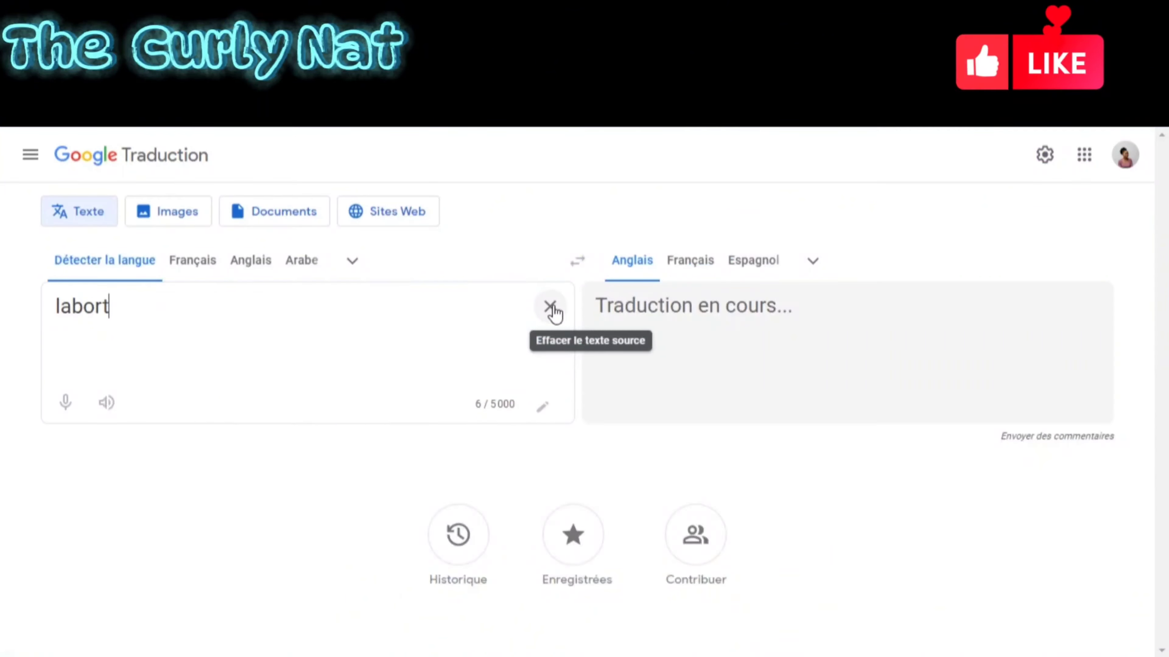
Translate the French term for a scientific laboratory into English with Google Translate.
type("oire sc")
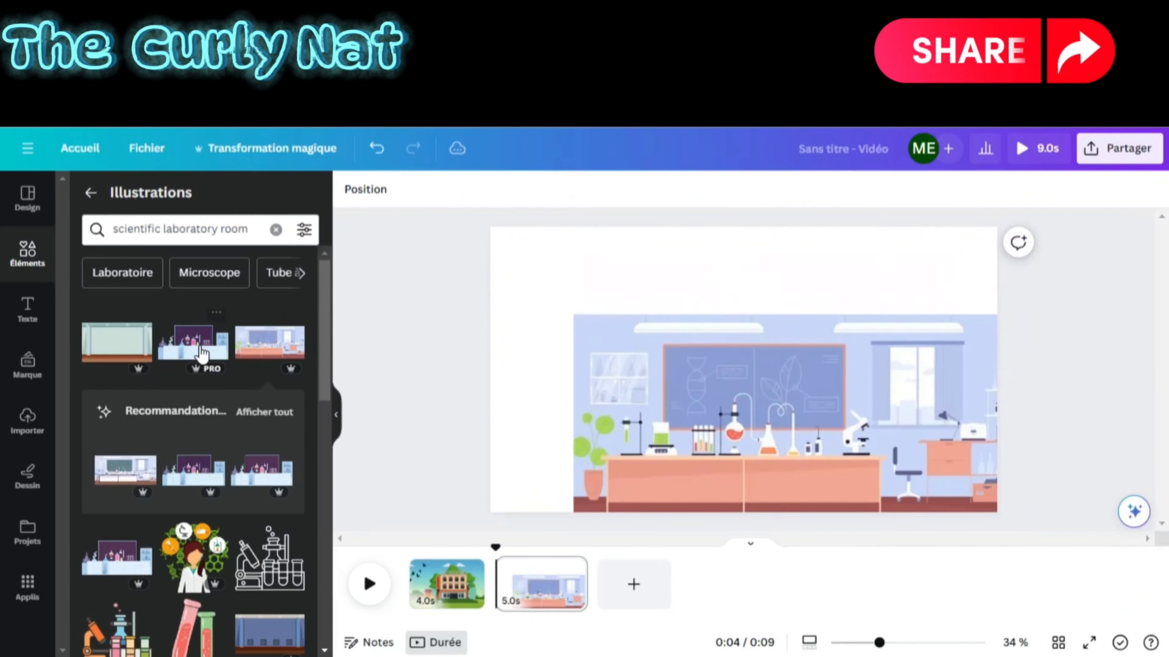
left_click(125, 472)
left_click_drag(645, 339, 656, 303)
left_click_drag(324, 323, 324, 373)
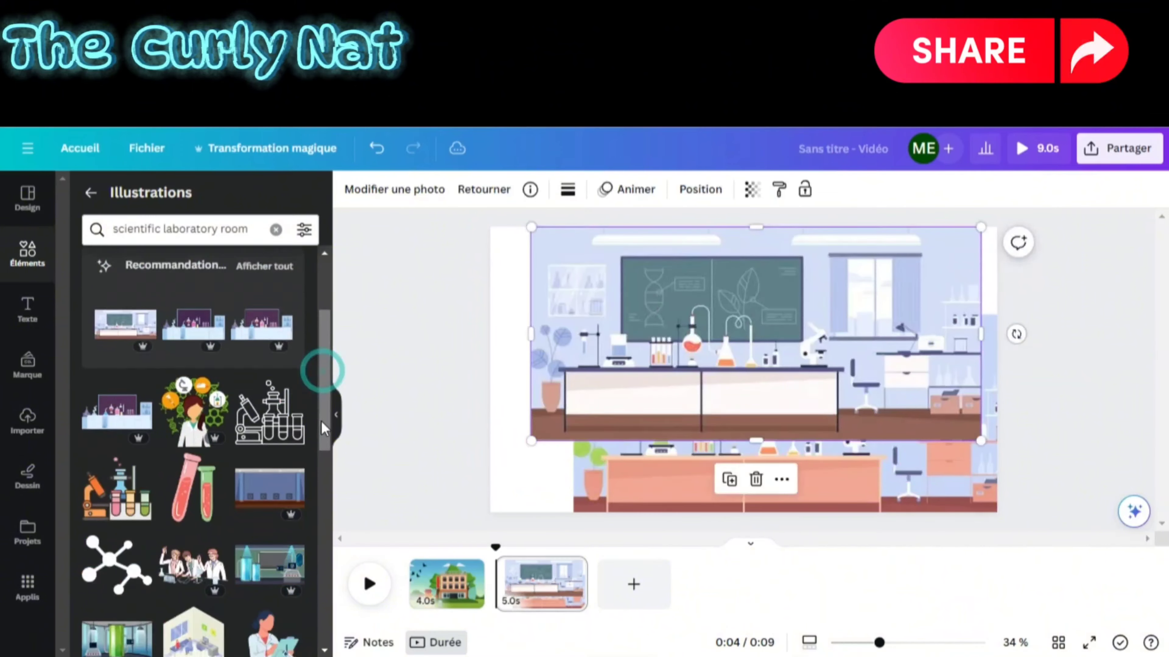
left_click(118, 412)
left_click(744, 300)
left_click(745, 351)
key("Delete")
Enlarge the blue laboratory illustration to the full page width and set it as the page background.
left_click_drag(781, 399, 698, 313)
left_click_drag(939, 443, 997, 470)
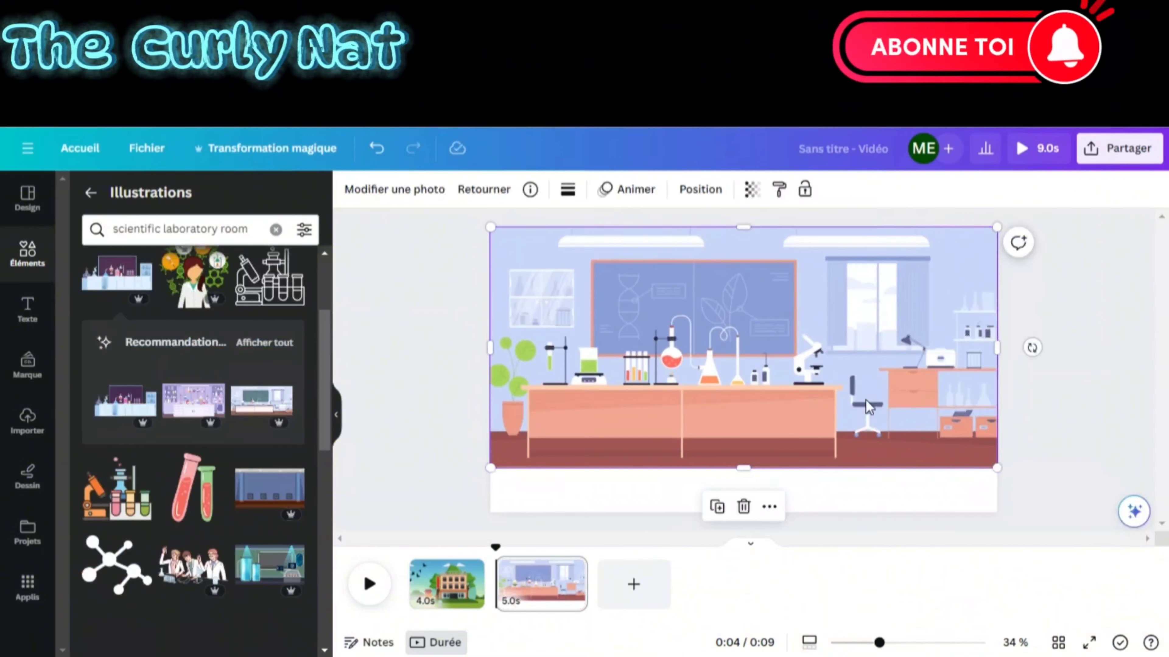
right_click(871, 408)
left_click(989, 601)
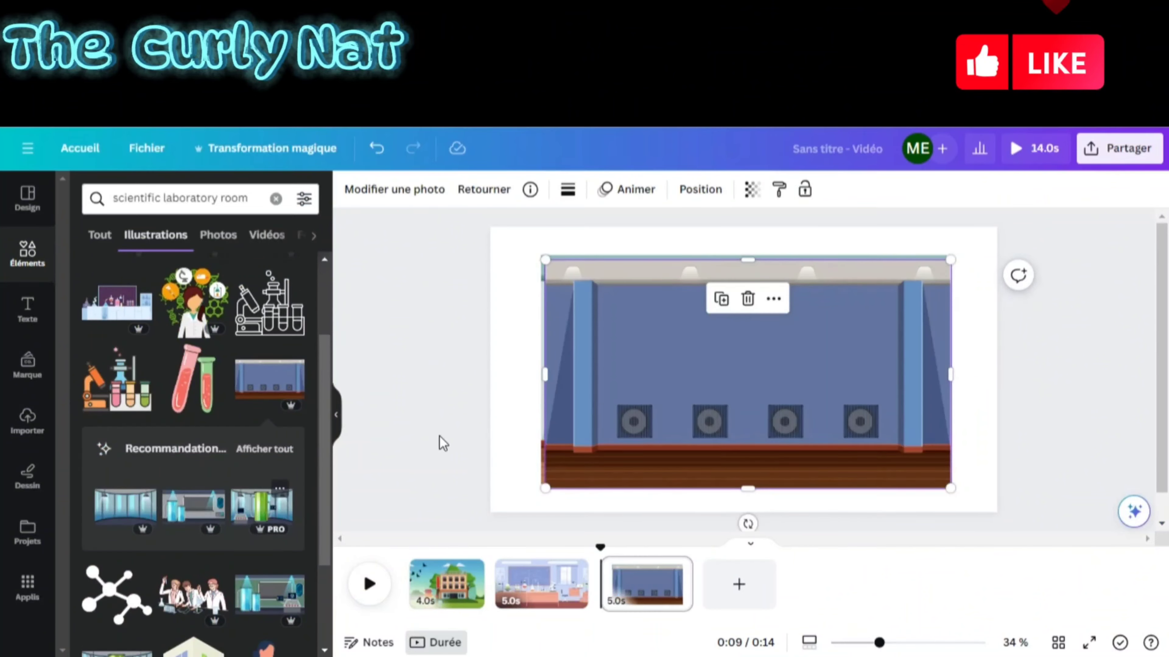
Delete the dark blue room and make the pale green empty room fill the page as its background.
key("Delete")
left_click(718, 359)
left_click_drag(540, 255, 491, 226)
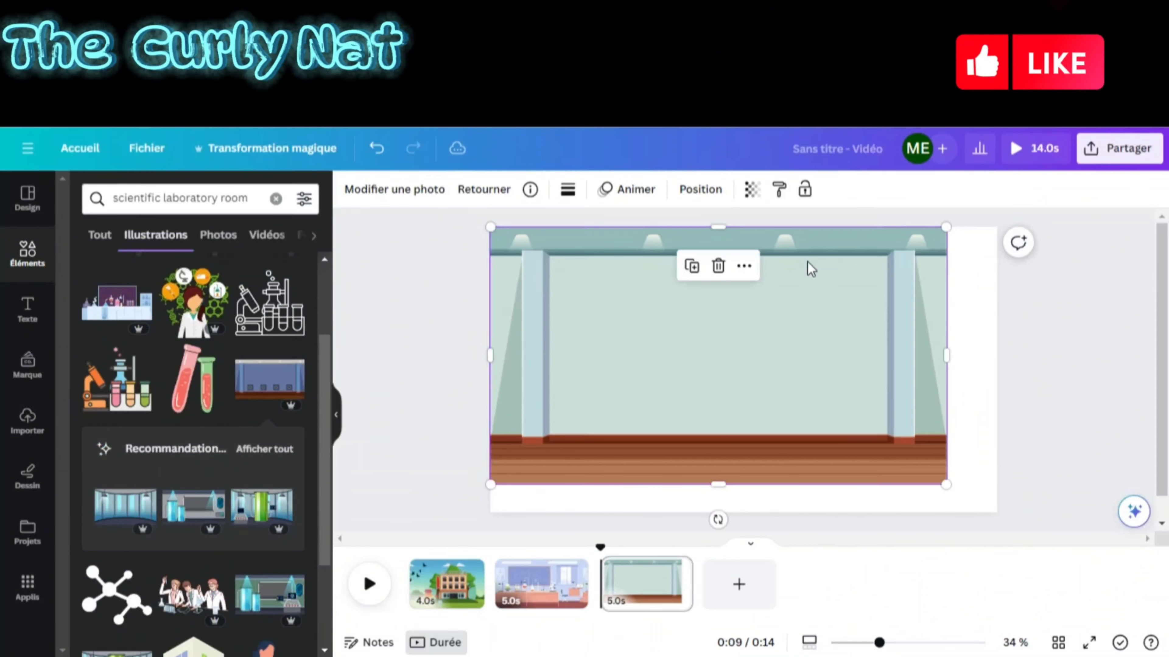
left_click_drag(947, 226, 996, 198)
left_click_drag(851, 348, 784, 324)
right_click(785, 327)
left_click(902, 601)
Search the illustrations for "table" and look through the results for a table for the green room.
left_click(185, 198)
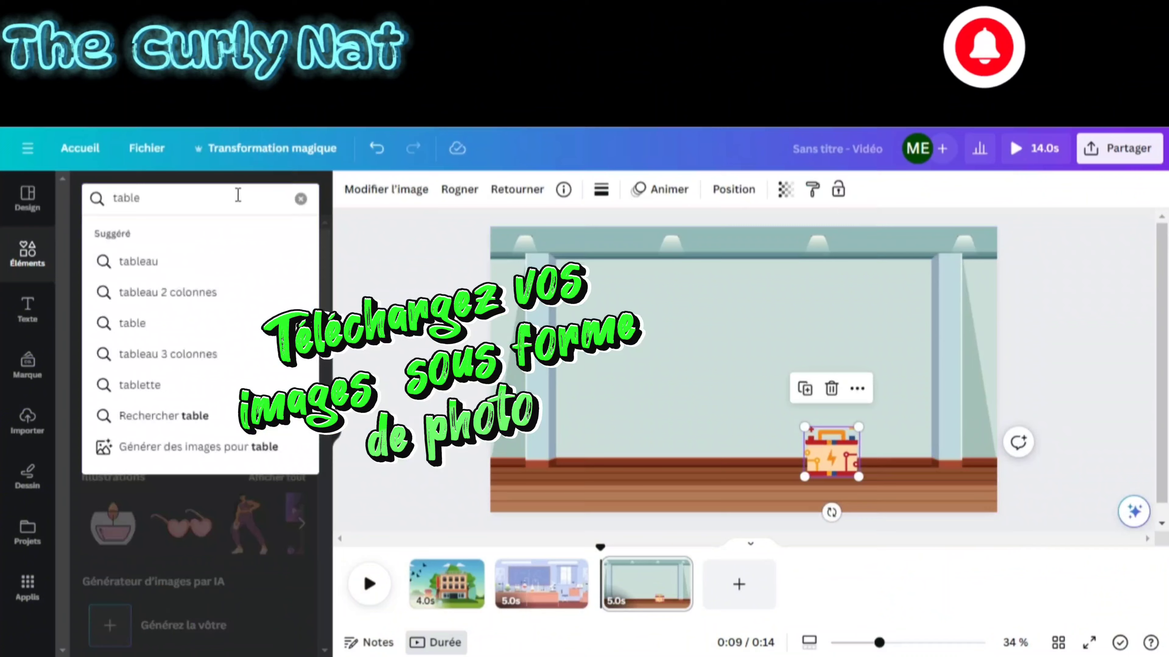
key("Return")
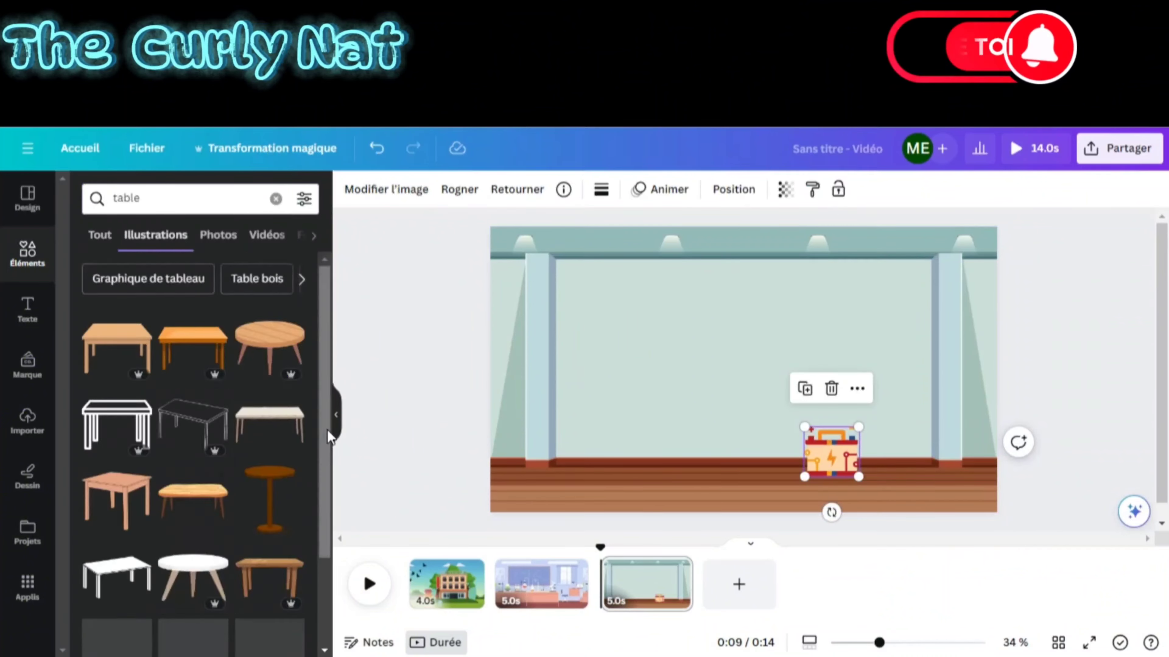
scroll(319, 465, "down", 3)
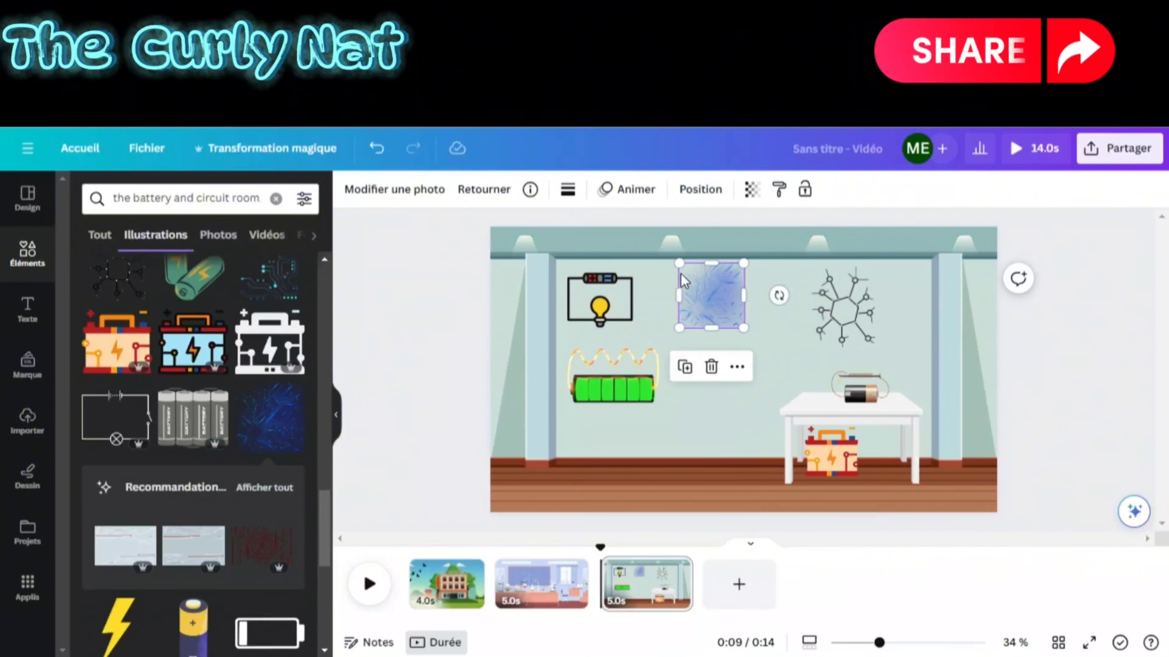
scroll(194, 456, "down", 5)
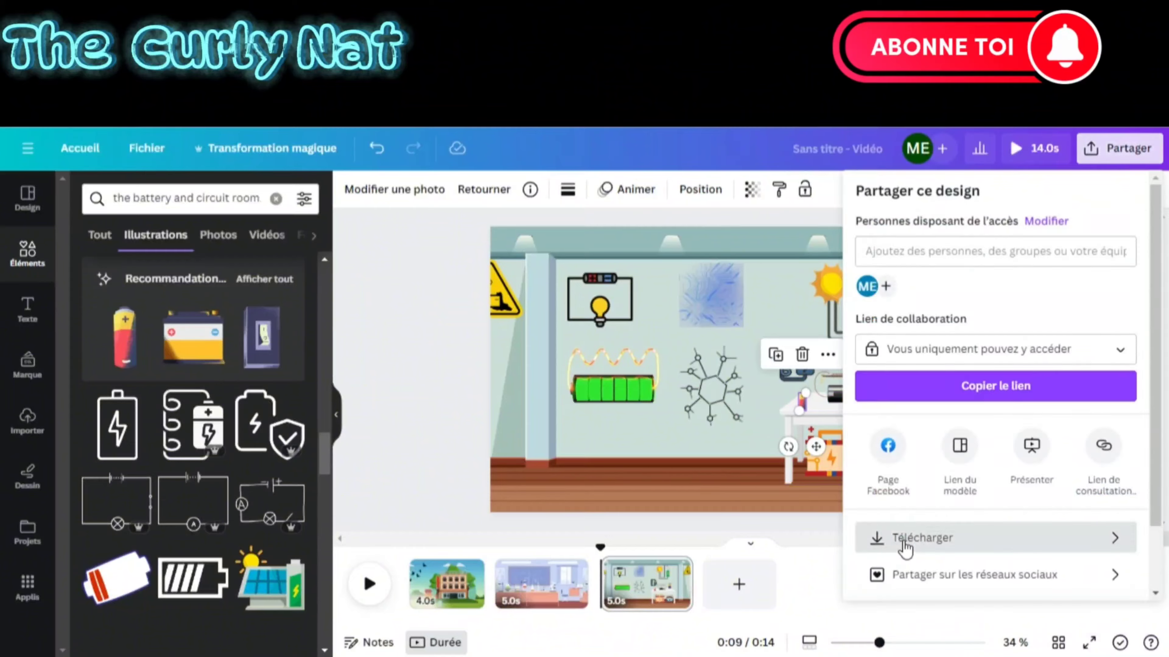
Download only the current page (page 3) as a PNG image.
left_click(902, 543)
left_click(1106, 430)
left_click(1003, 430)
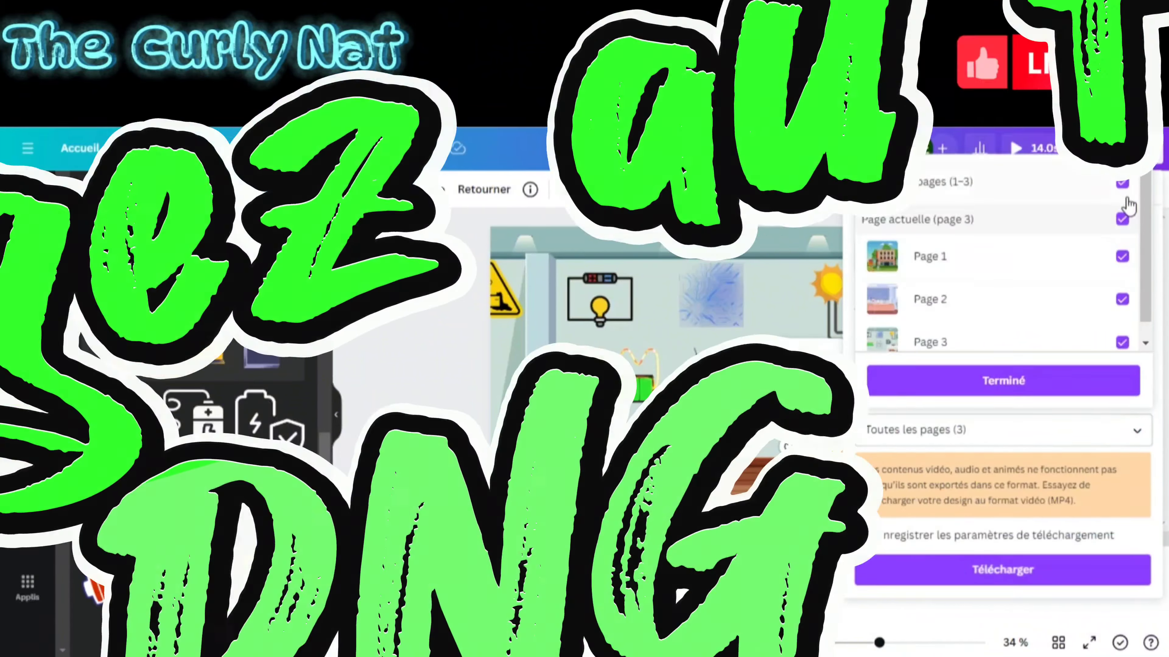
left_click(1123, 218)
left_click(1062, 386)
left_click(1094, 571)
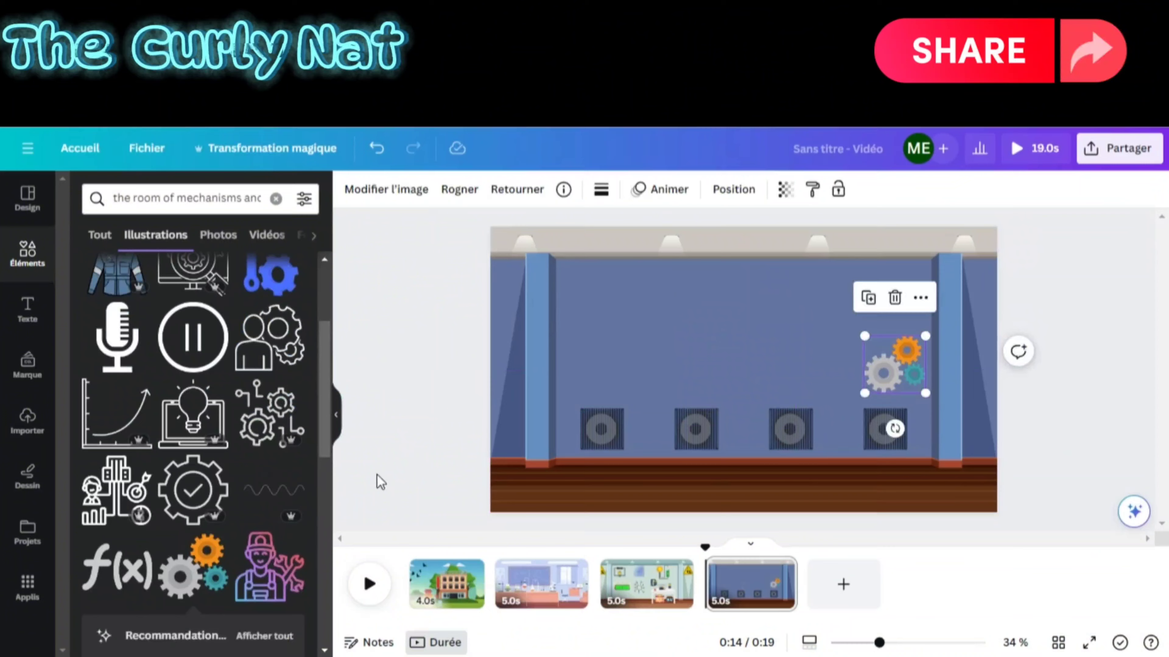
Add the gear illustration with the green check mark and place it on the upper-left part of the blue wall.
scroll(194, 414, "up", 3)
left_click(114, 348)
left_click_drag(744, 370, 643, 320)
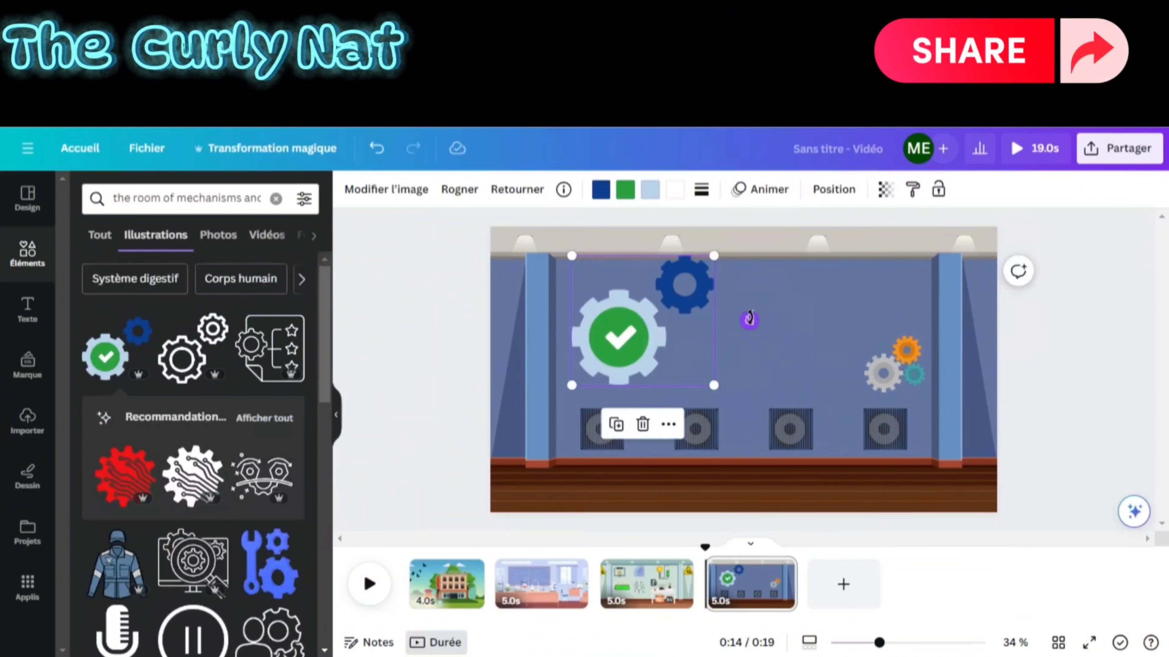
Add the circuit gears and the purple mechanic illustrations to the wall beside the check-mark gear.
scroll(231, 438, "down", 4)
left_click(274, 535)
left_click_drag(715, 386, 820, 286)
left_click(274, 522)
key("Delete")
left_click(269, 434)
left_click_drag(772, 371, 855, 326)
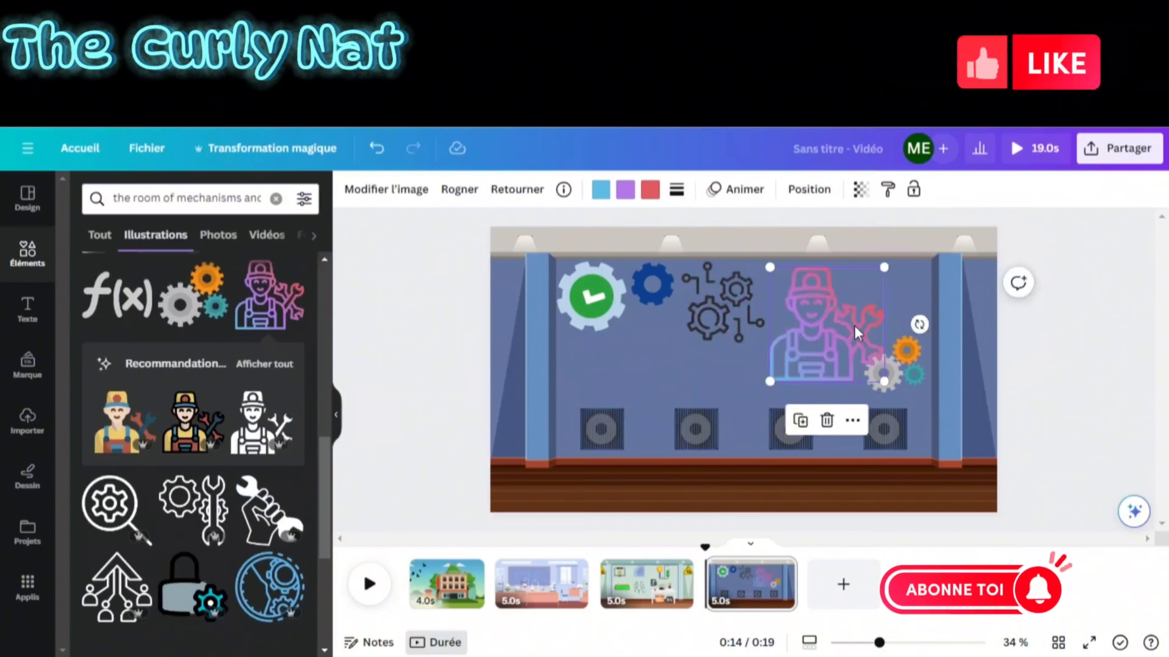
Add a mechanic illustration at the wall's upper right and the yellow gear-and-wrench illustration beside it.
left_click_drag(333, 509, 334, 593)
left_click(121, 407)
left_click_drag(743, 369, 903, 295)
left_click(196, 419)
Delete the circuit gears and the mechanic from the wall and adjust the check-mark gear.
left_click(710, 310)
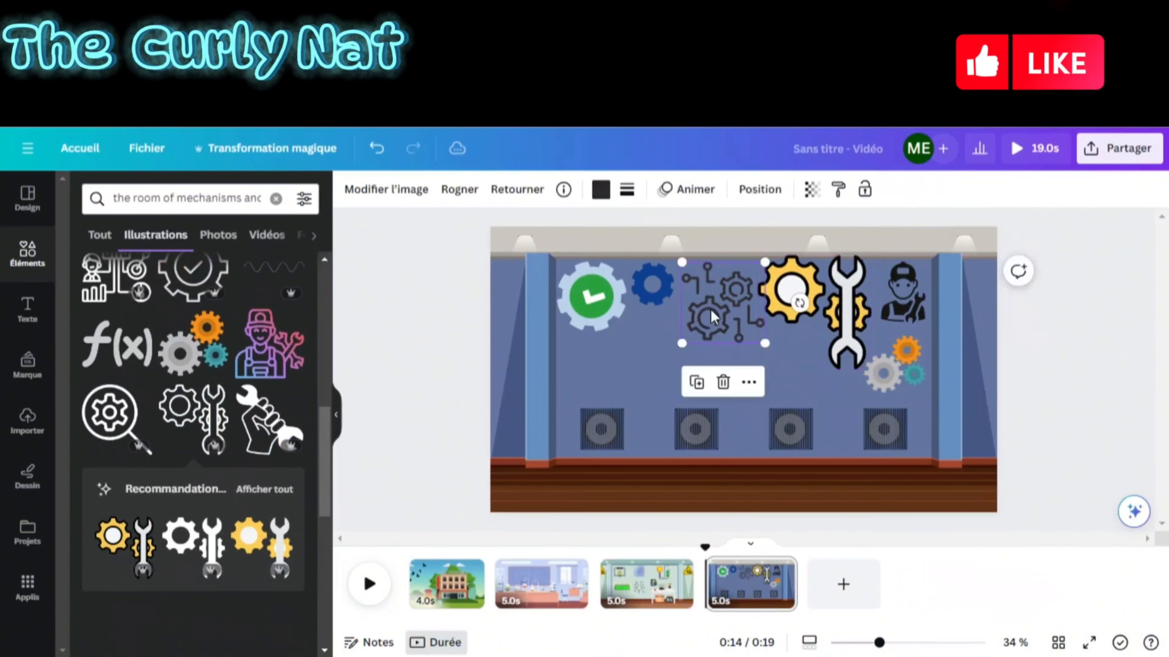
key("Delete")
left_click_drag(591, 255, 604, 219)
left_click(903, 295)
key("Delete")
Add the f(x) illustration to the wall and recolour it yellow.
scroll(194, 391, "up", 4)
left_click(118, 520)
left_click(601, 190)
left_click(86, 406)
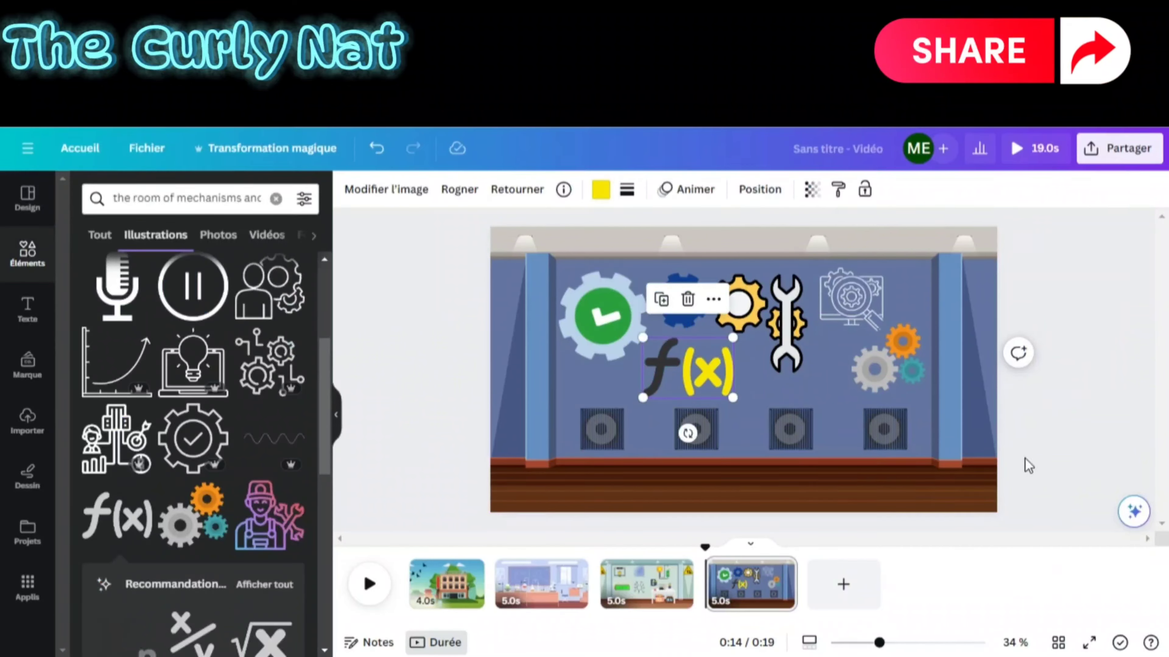
Open the design's sharing options to export the finished gears page.
left_click(1119, 148)
left_click(1003, 392)
left_click(1133, 253)
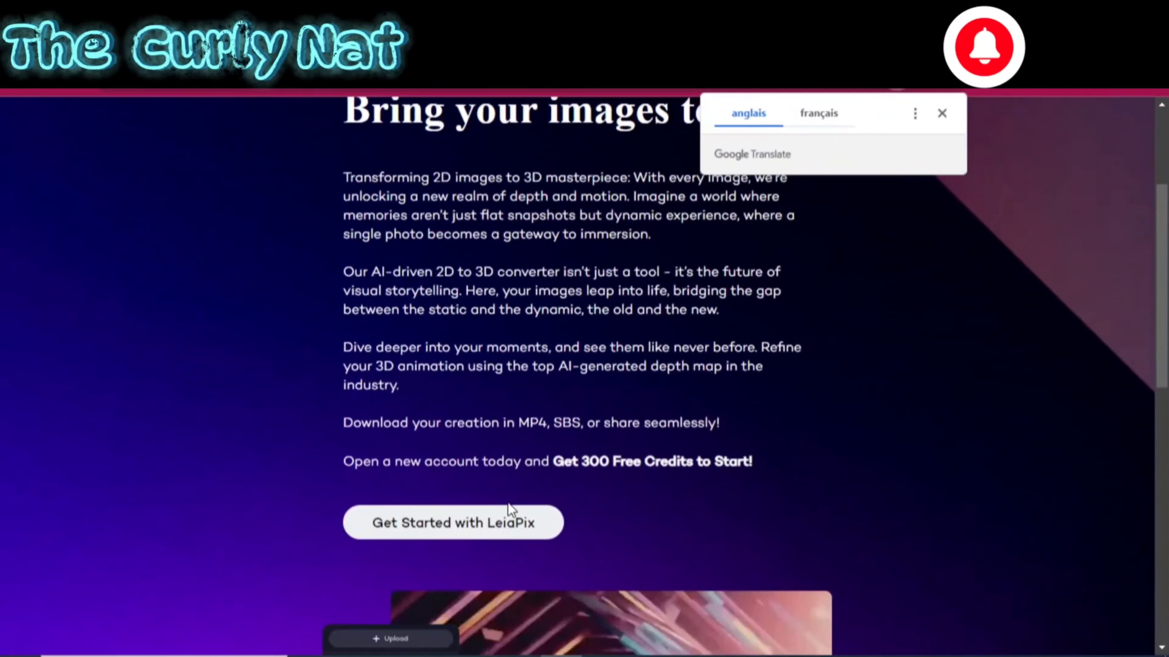
Look through the LeiaPix page's introduction and animation examples, and dismiss the page translation popup.
scroll(507, 503, "down", 10)
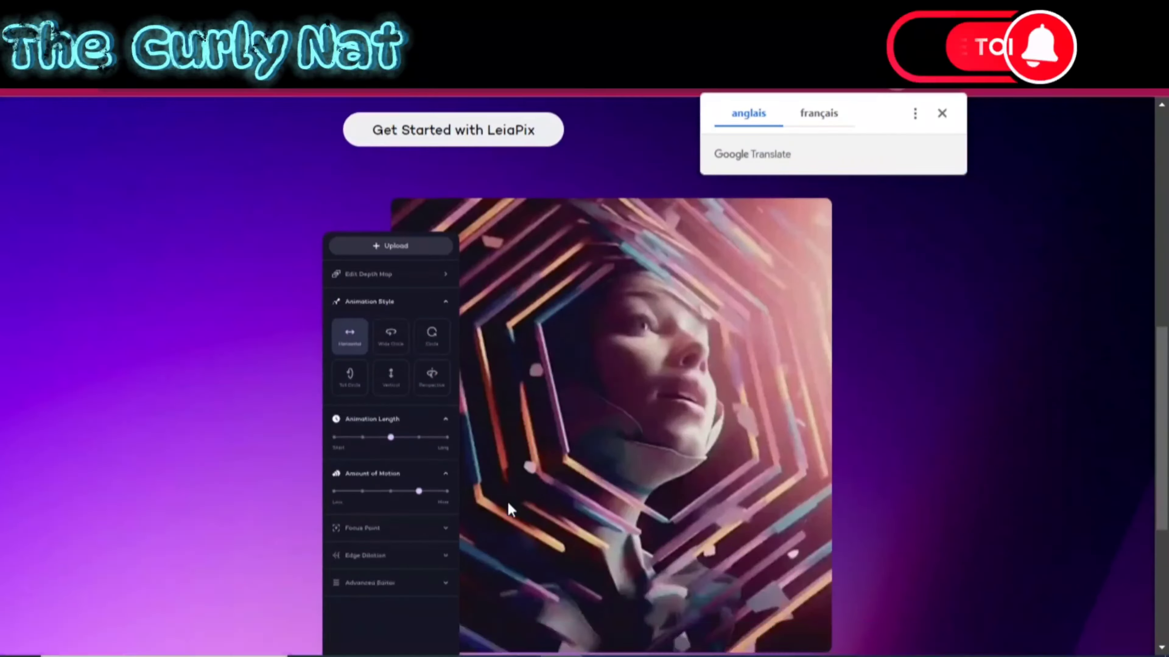
scroll(508, 503, "up", 5)
left_click(942, 114)
scroll(874, 364, "down", 3)
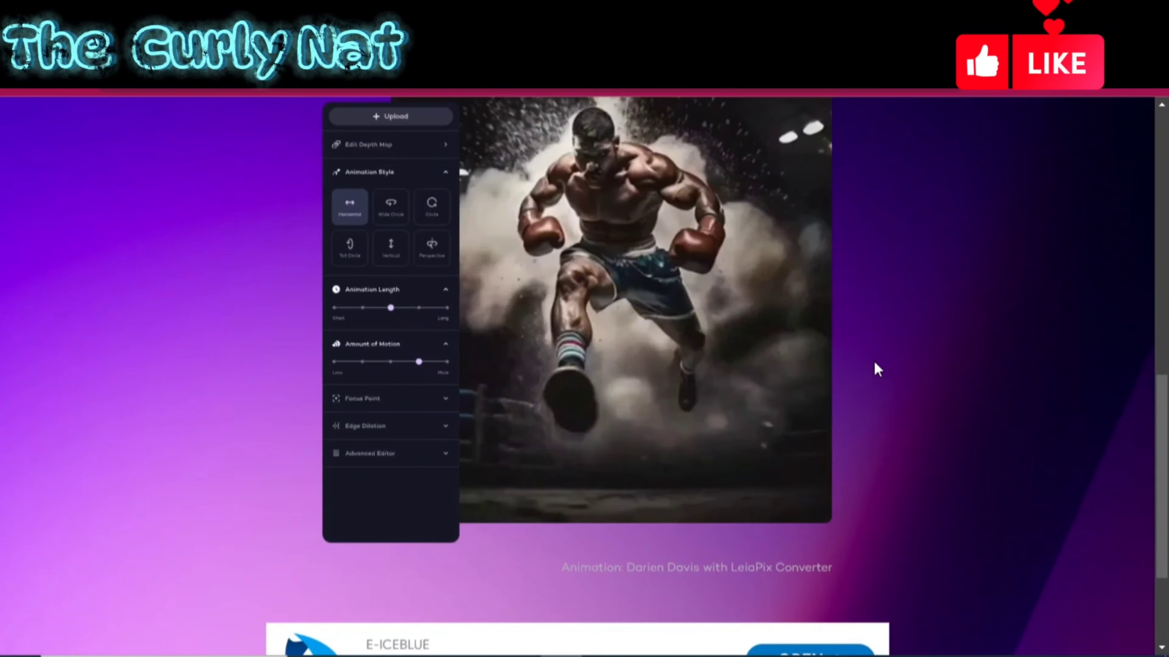
scroll(865, 391, "up", 3)
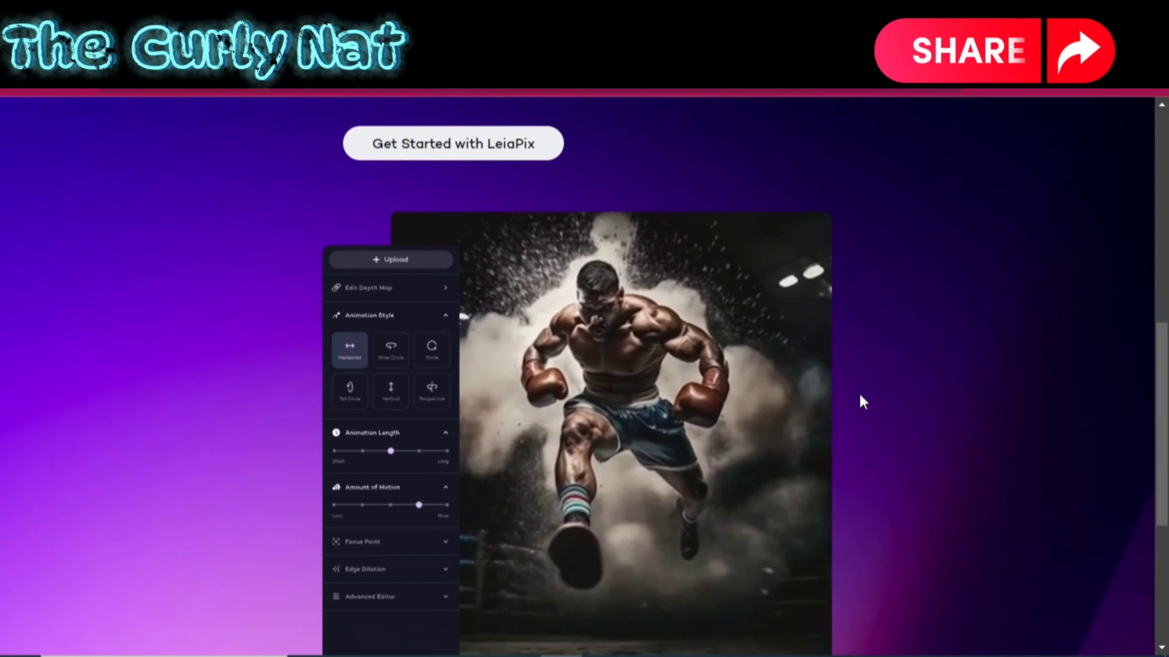
scroll(862, 402, "up", 10)
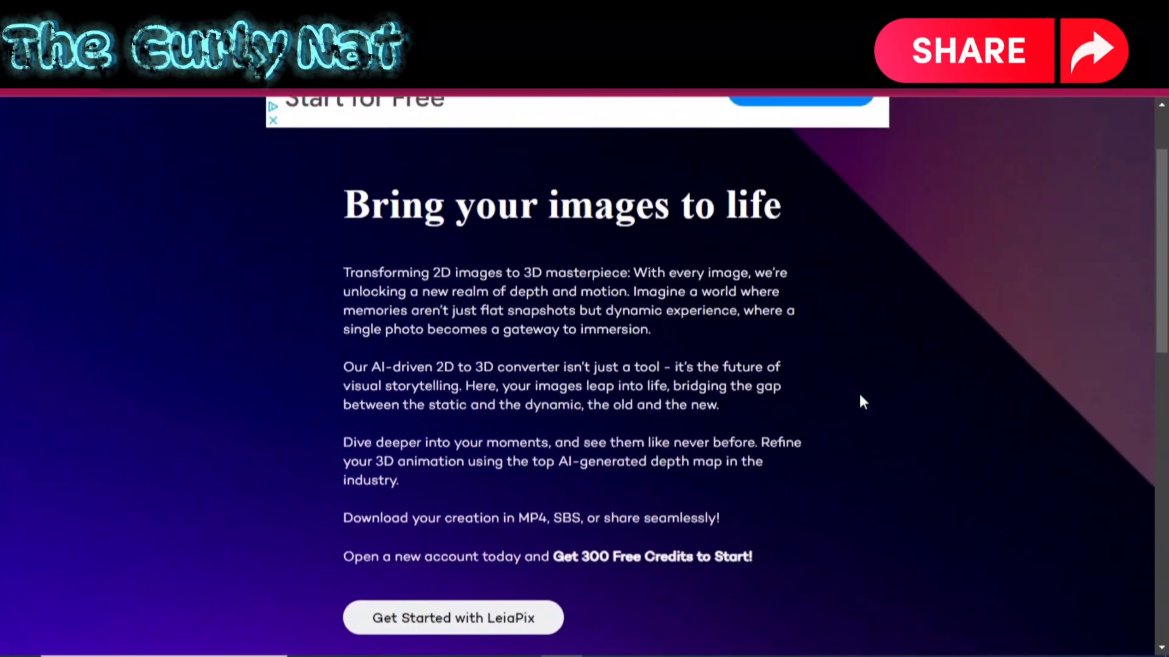
Get started with LeiaPix and accept the Leia account's privacy policy and terms.
scroll(862, 402, "down", 10)
left_click(451, 253)
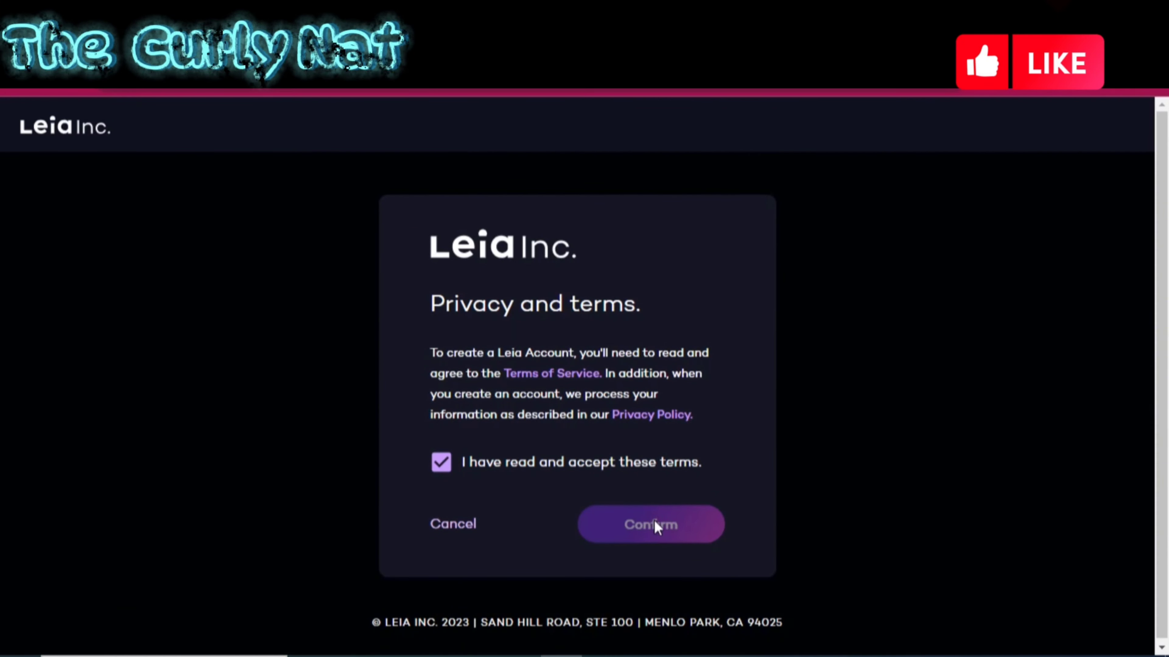
left_click(656, 527)
left_click(718, 593)
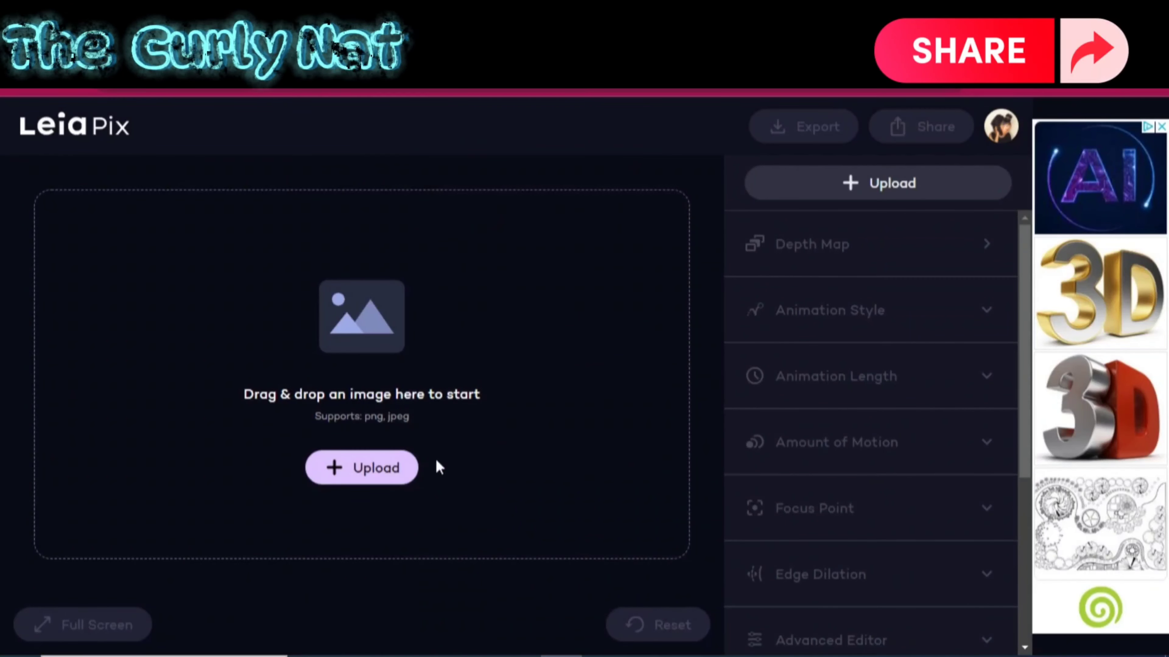
Upload the building scene image from the pictures folder into LeiaPix.
left_click(354, 470)
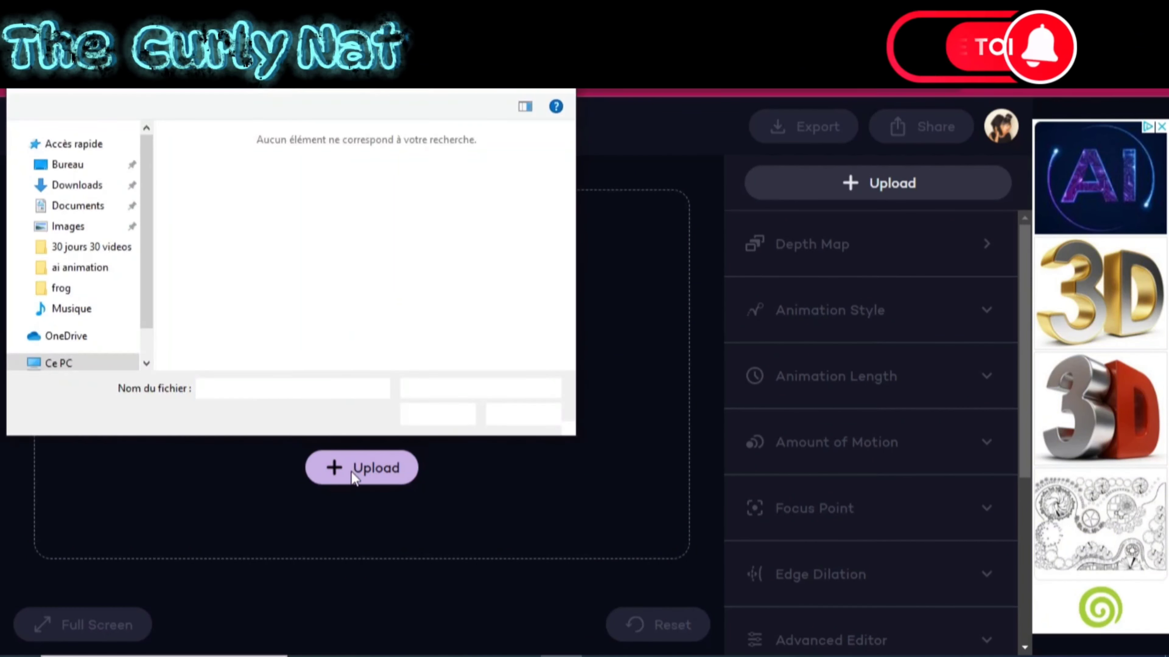
left_click(81, 228)
double_click(196, 198)
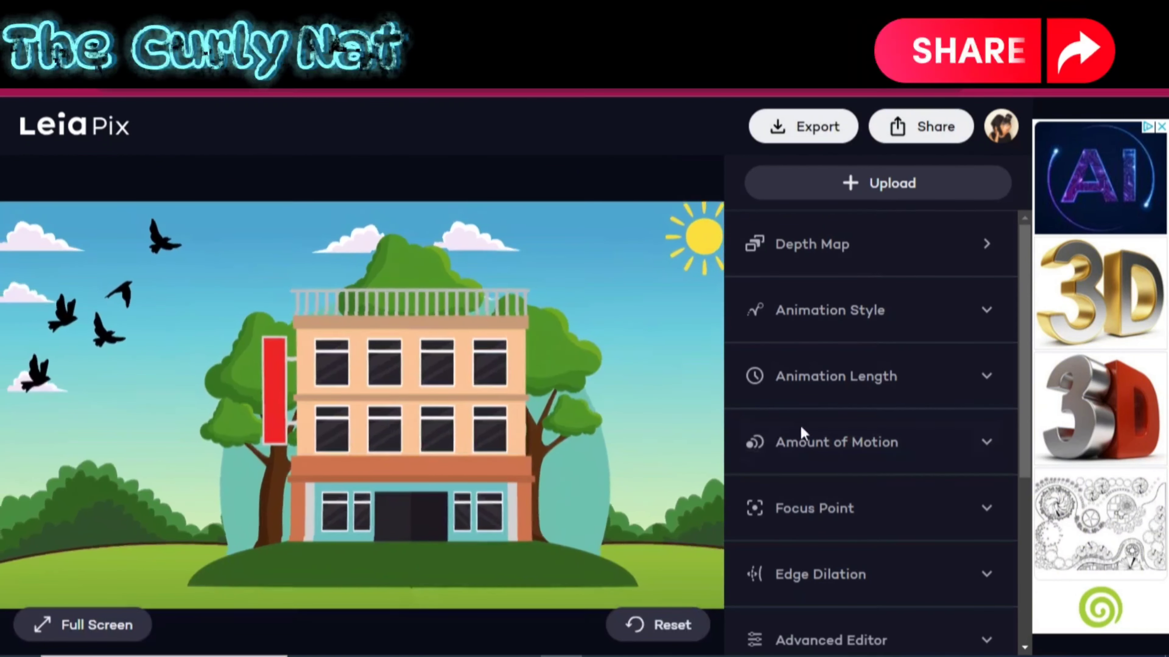
Check the animation settings and preview the building's 3D animation in full screen.
scroll(745, 531, "down", 5)
scroll(749, 522, "up", 5)
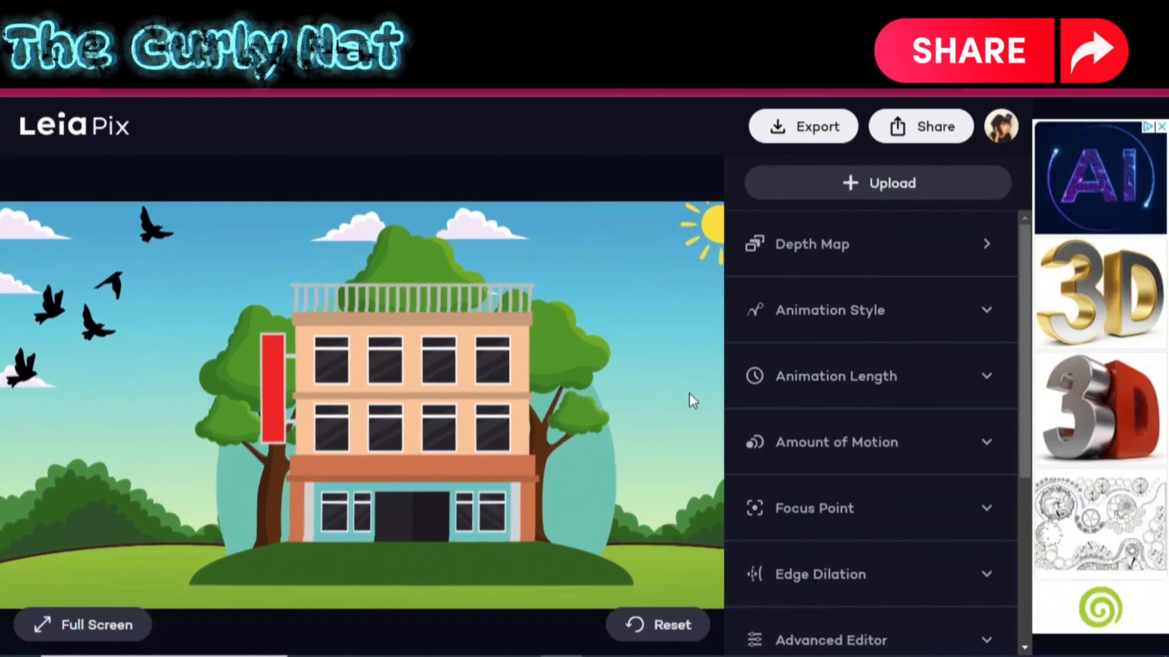
left_click(88, 625)
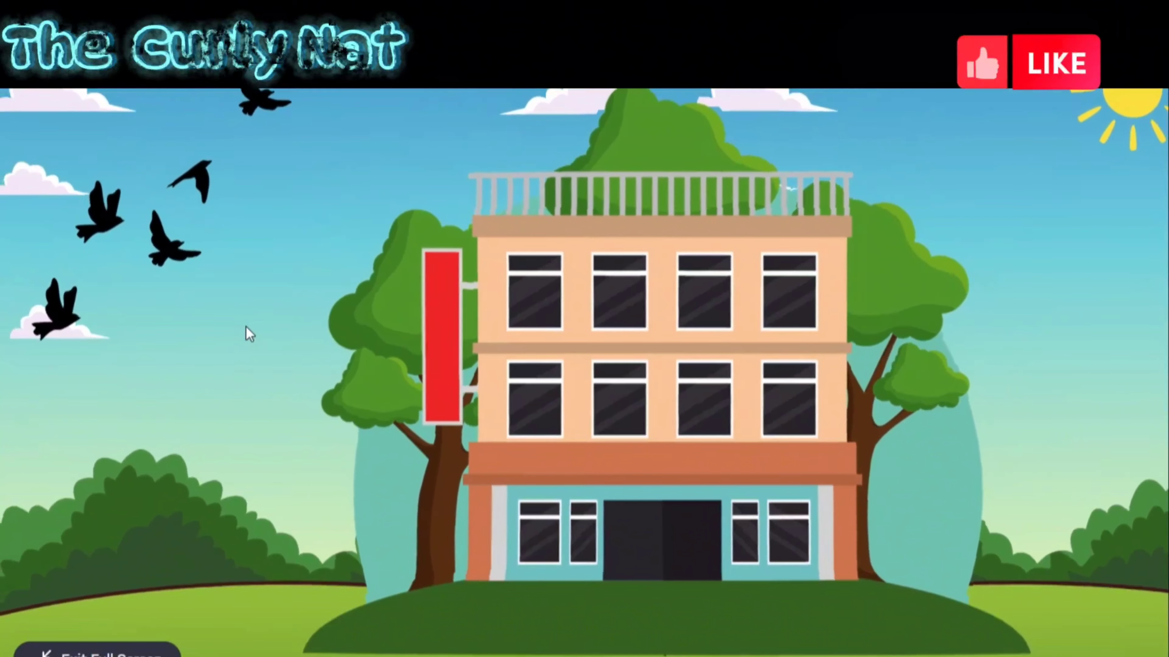
key("Escape")
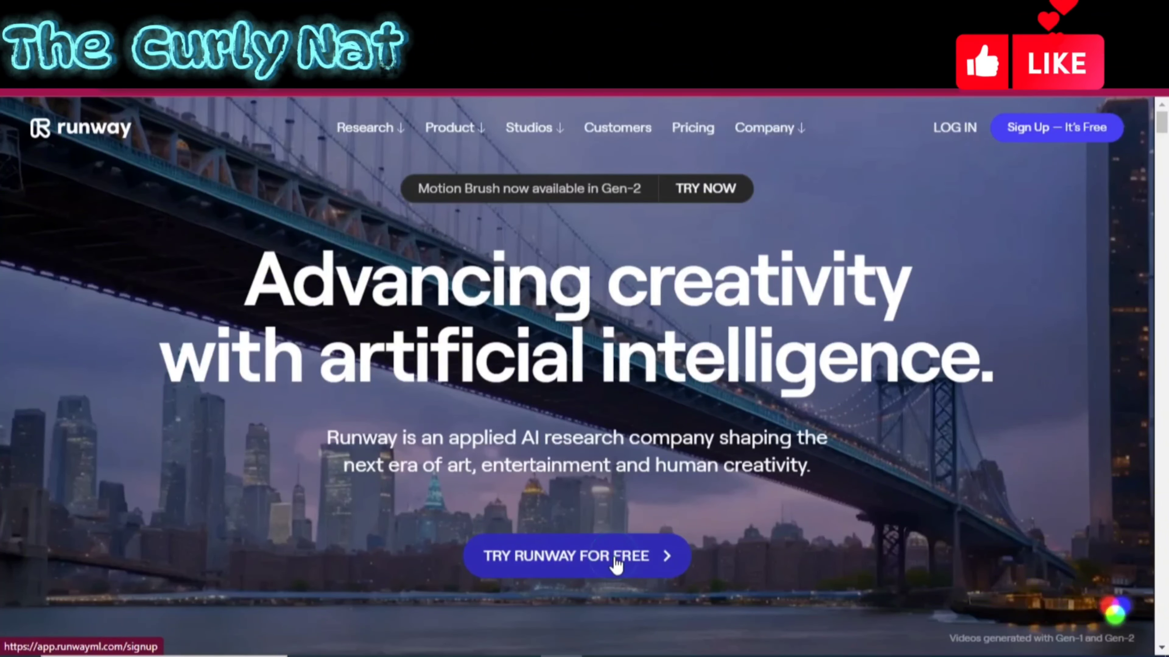
Switch to Runway, log in, and upload the building image Design sans titre (3).png to start a Gen-2 video.
left_click(958, 130)
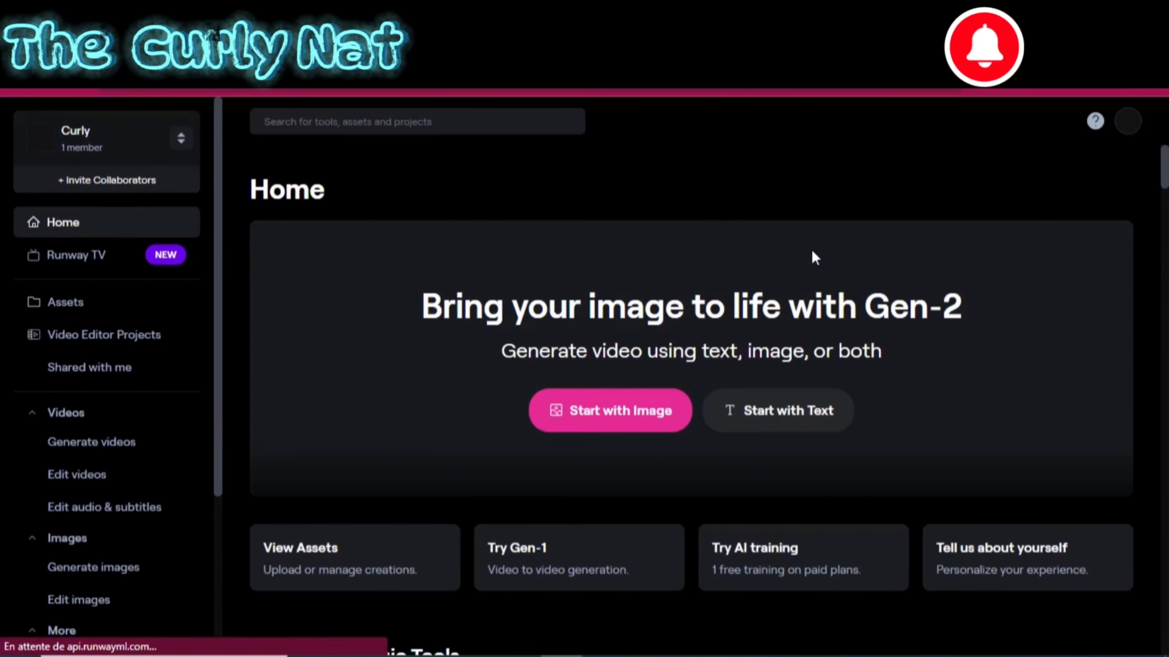
left_click(625, 416)
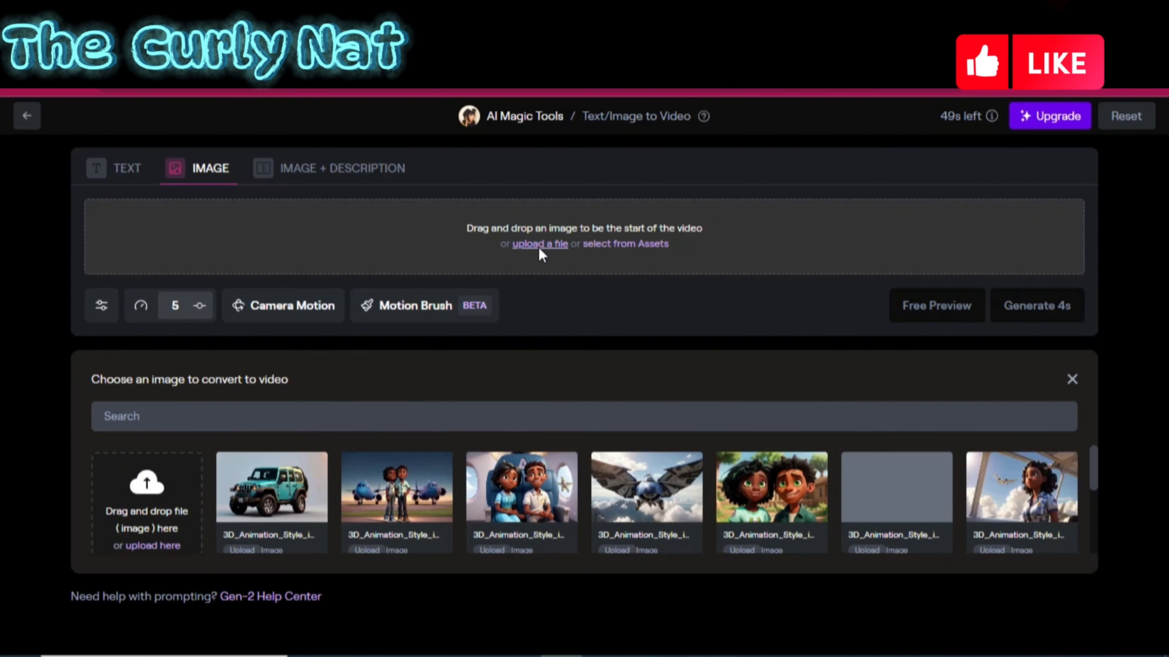
left_click(539, 249)
left_click(109, 228)
left_click(203, 194)
left_click(461, 417)
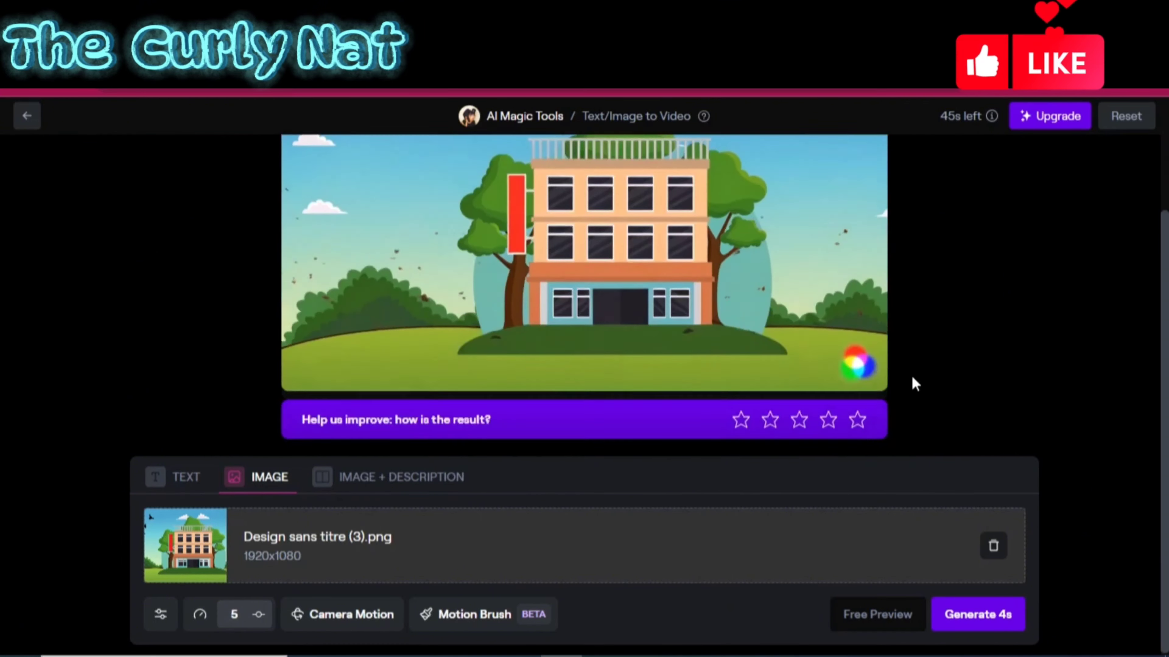
Review the generated building video.
scroll(912, 377, "up", 3)
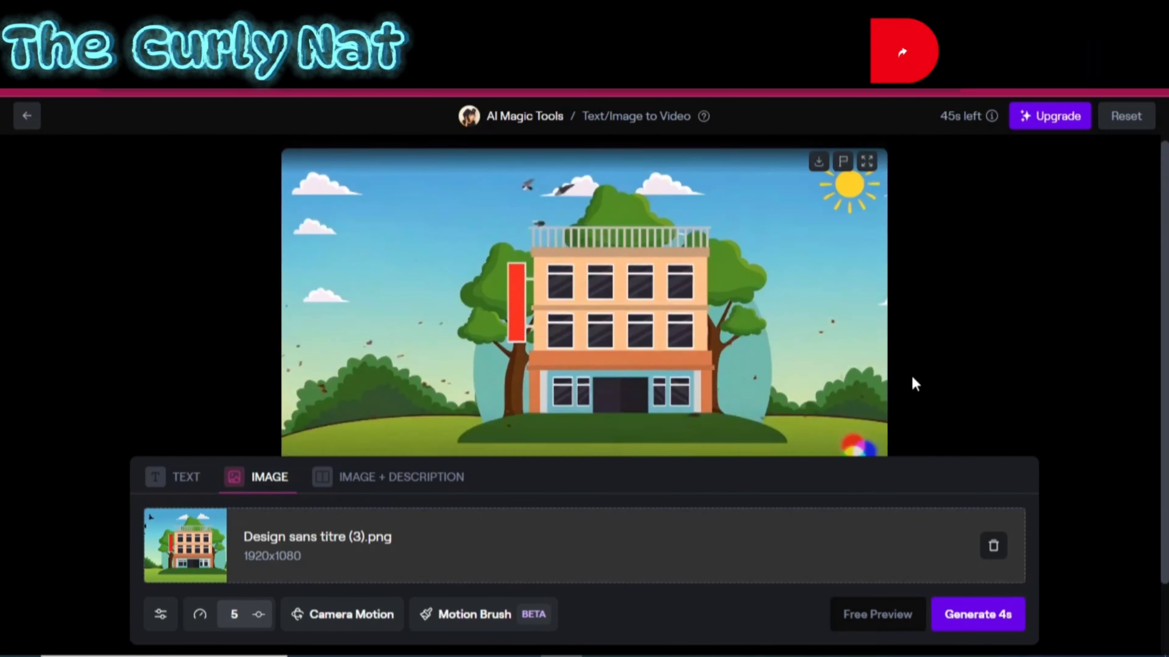
left_click(867, 187)
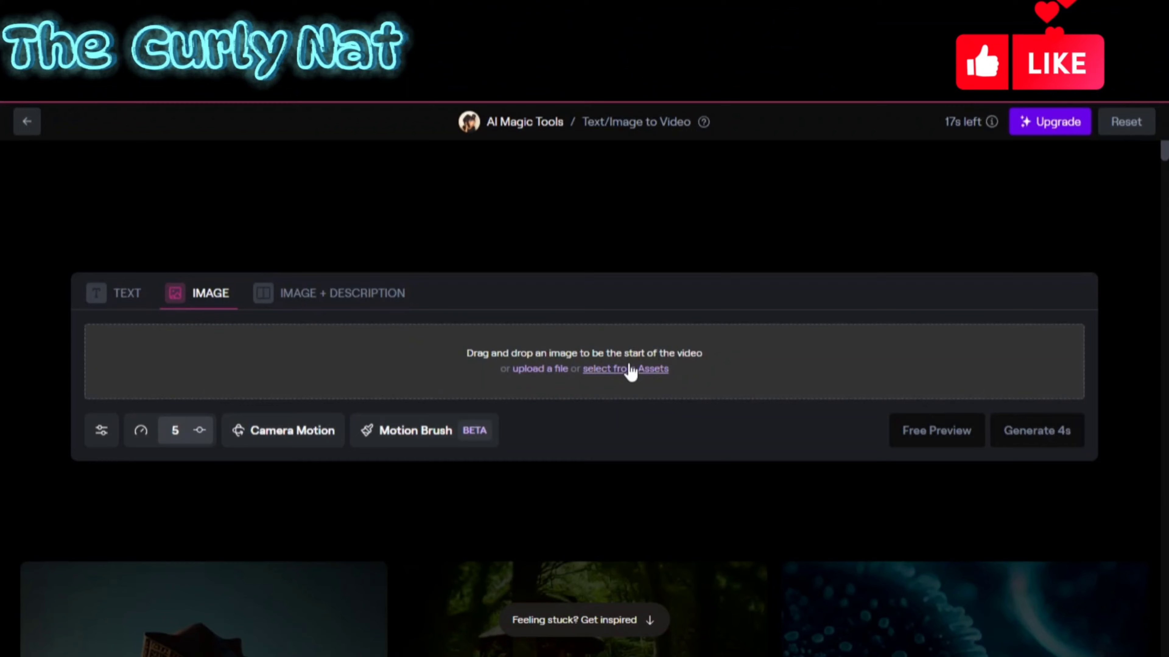
Generate a 4-second Gen-2 video from the mechanisms room image Design sans titre (6).png, using the image only.
left_click(632, 370)
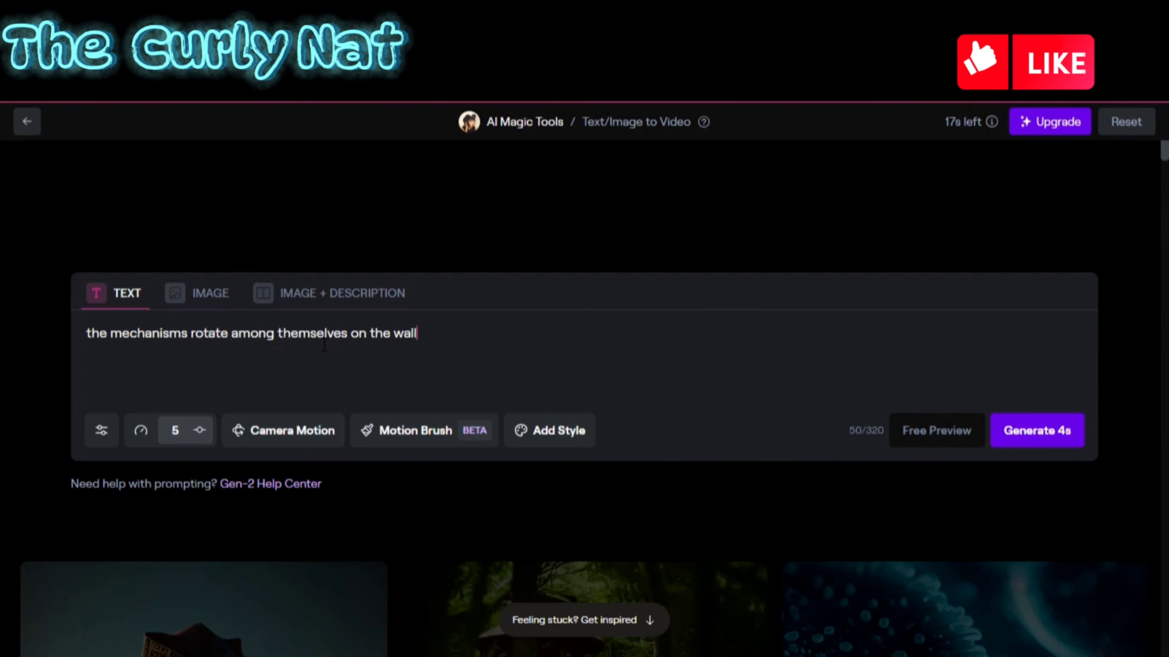
left_click(184, 300)
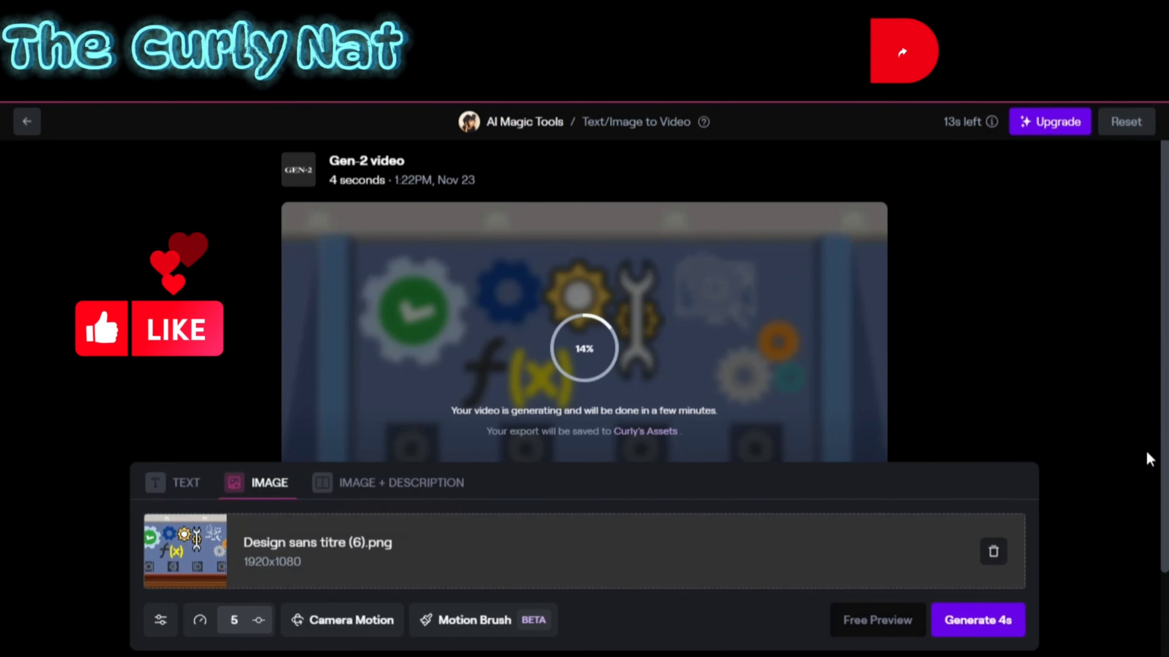
scroll(1146, 425, "down", 2)
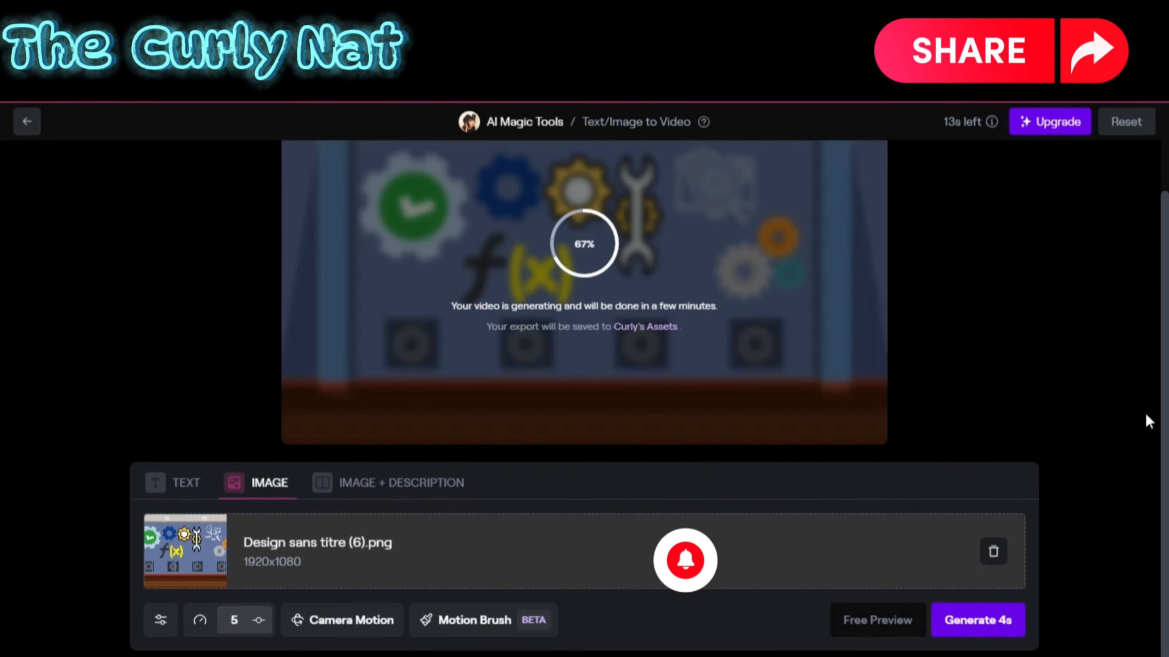
left_click(302, 396)
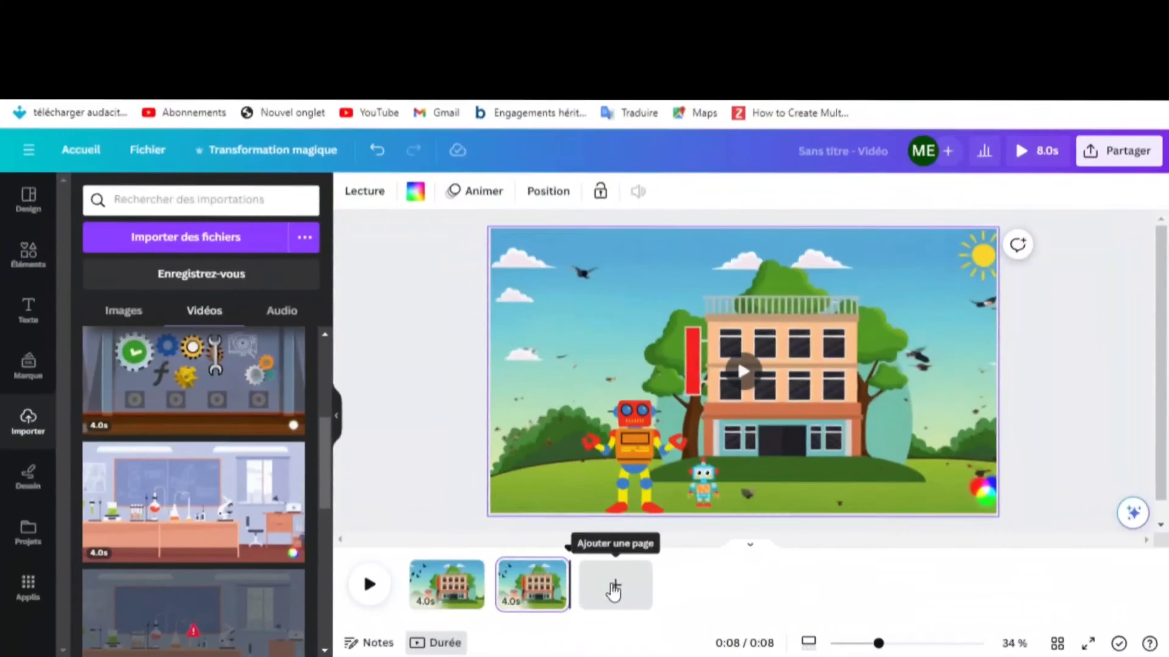
In the Canva video design, add two pages after the building pages and insert the laboratory video on each.
left_click(608, 588)
scroll(301, 516, "down", 2)
scroll(209, 592, "up", 3)
left_click(216, 494)
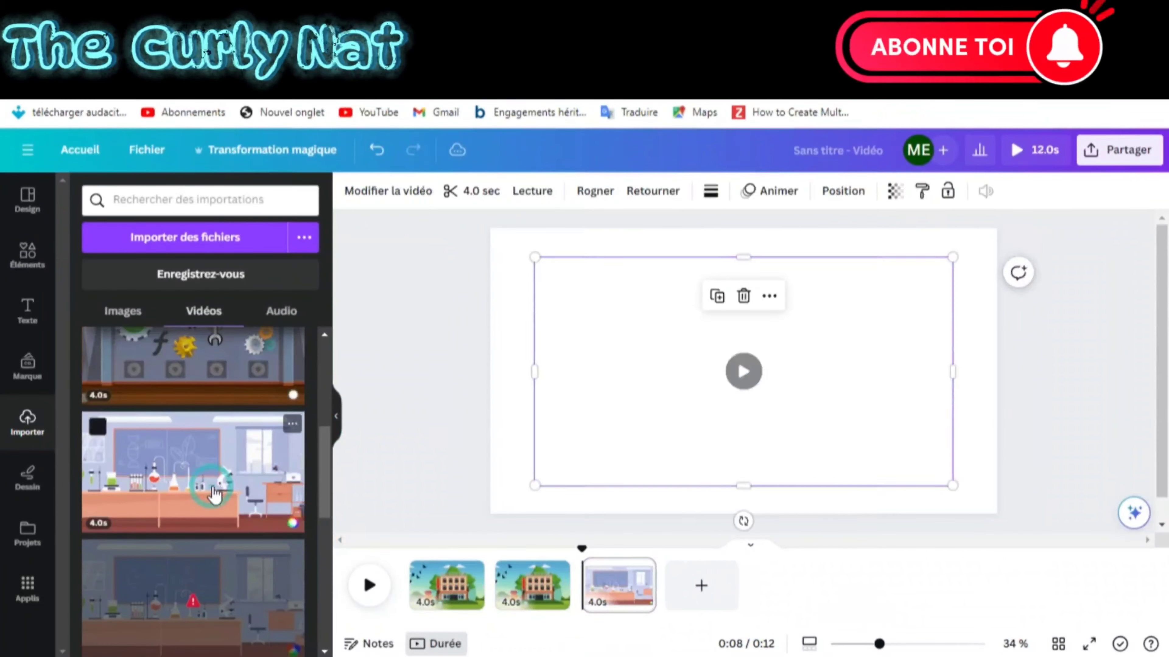
left_click(700, 586)
left_click(239, 573)
Add two more pages and insert the battery room video on each.
left_click_drag(327, 463, 317, 435)
left_click(787, 588)
left_click(252, 399)
left_click(874, 587)
left_click(262, 396)
Add two more pages and insert the gears and mechanisms room video on each.
left_click(961, 587)
left_click(189, 358)
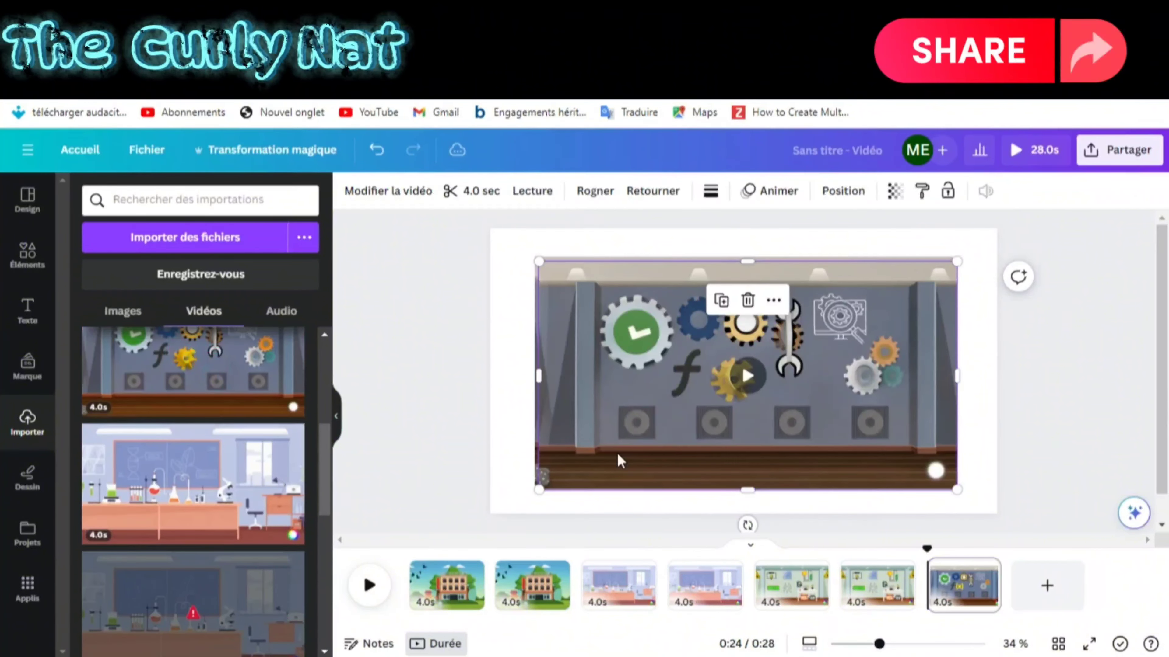
left_click(1049, 586)
left_click(193, 364)
Add a closing page with the uploaded building video and enlarge the video towards the page edges.
left_click(1123, 603)
scroll(194, 507, "up", 5)
left_click(232, 528)
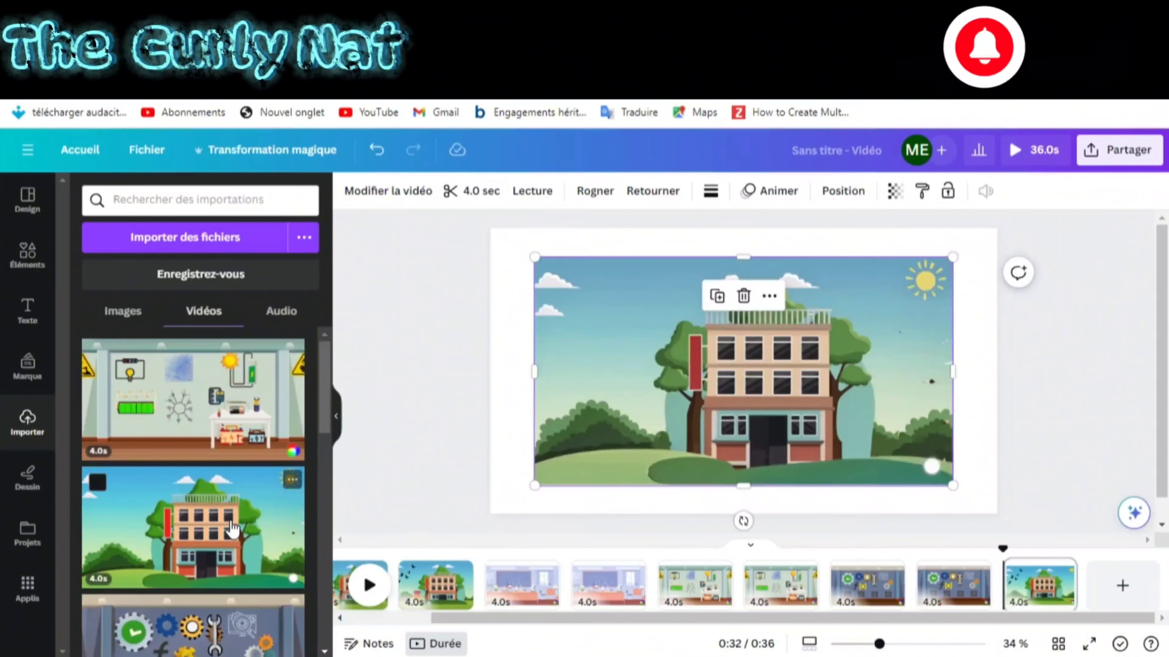
left_click_drag(535, 259, 490, 229)
left_click_drag(952, 485, 989, 501)
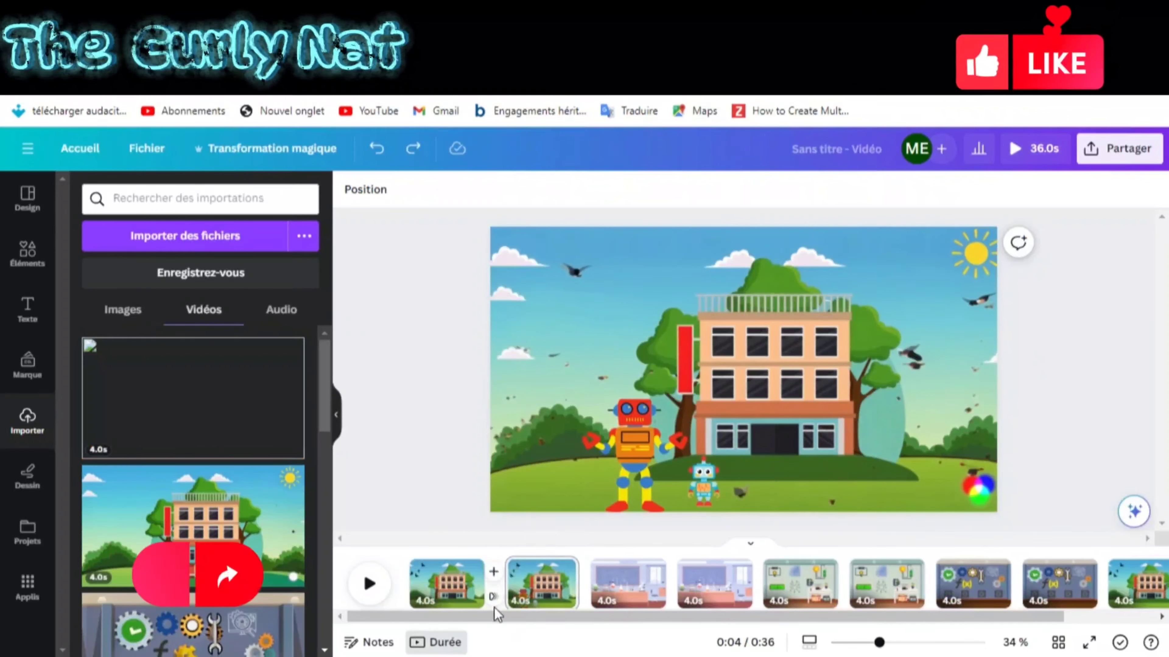
Add a transition between the first two building pages.
left_click(499, 598)
left_click(186, 267)
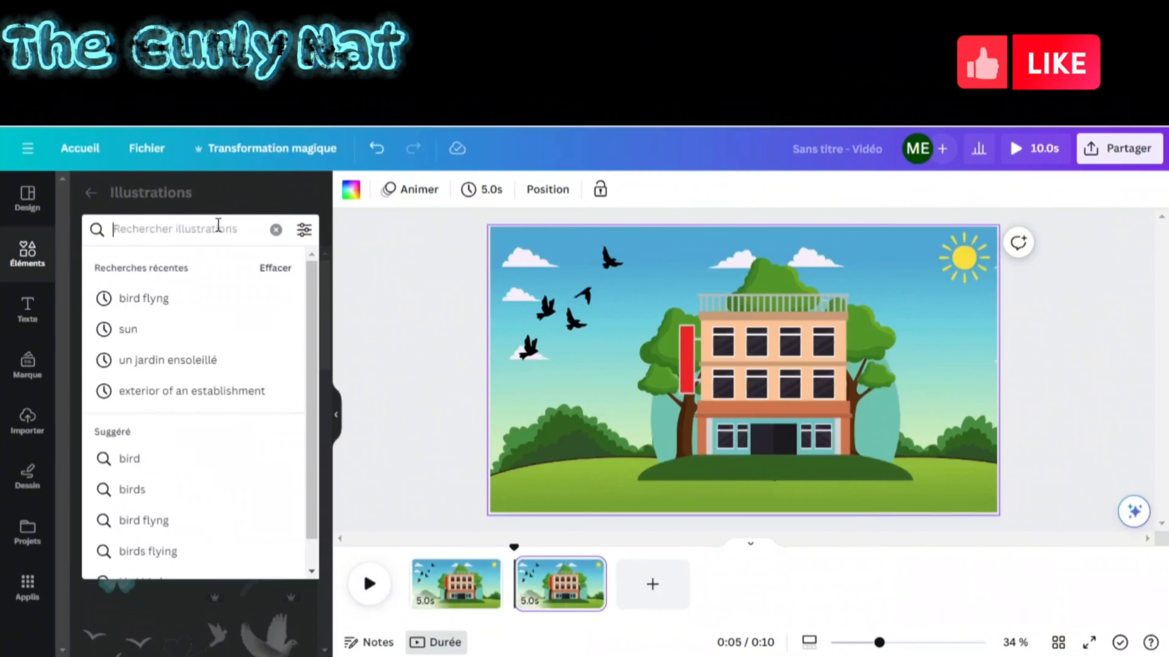
Search the illustrations for "robot", add the colourful toy robot to the second building page, and place it reduced on the lawn.
type("robot")
key("Return")
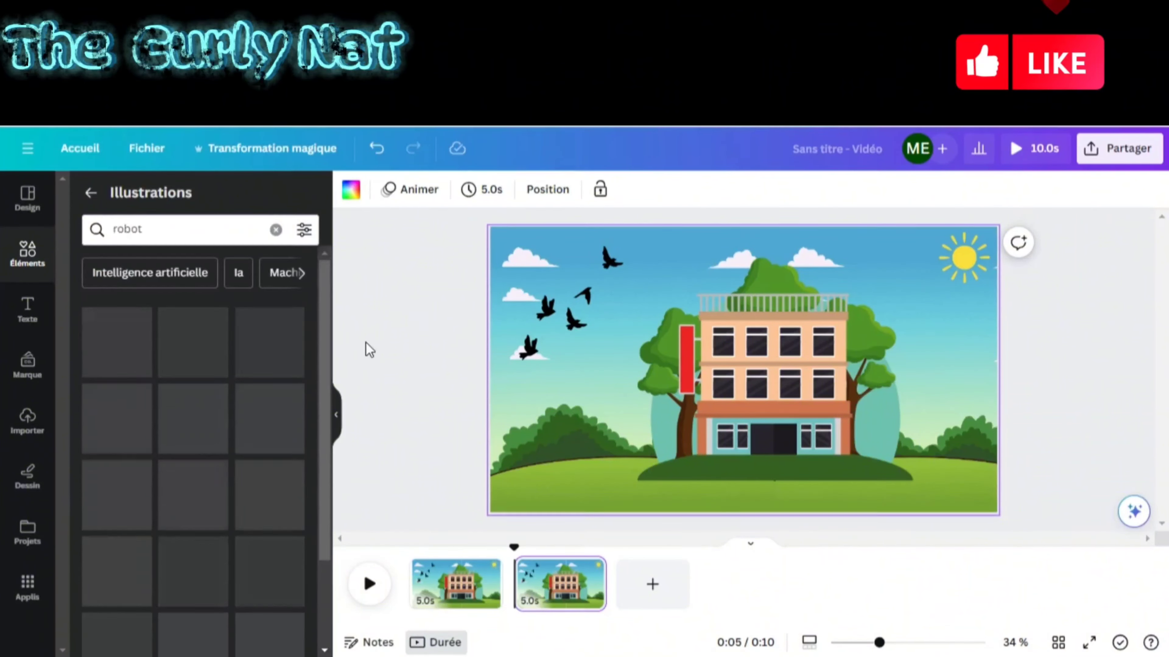
left_click_drag(194, 495, 836, 405)
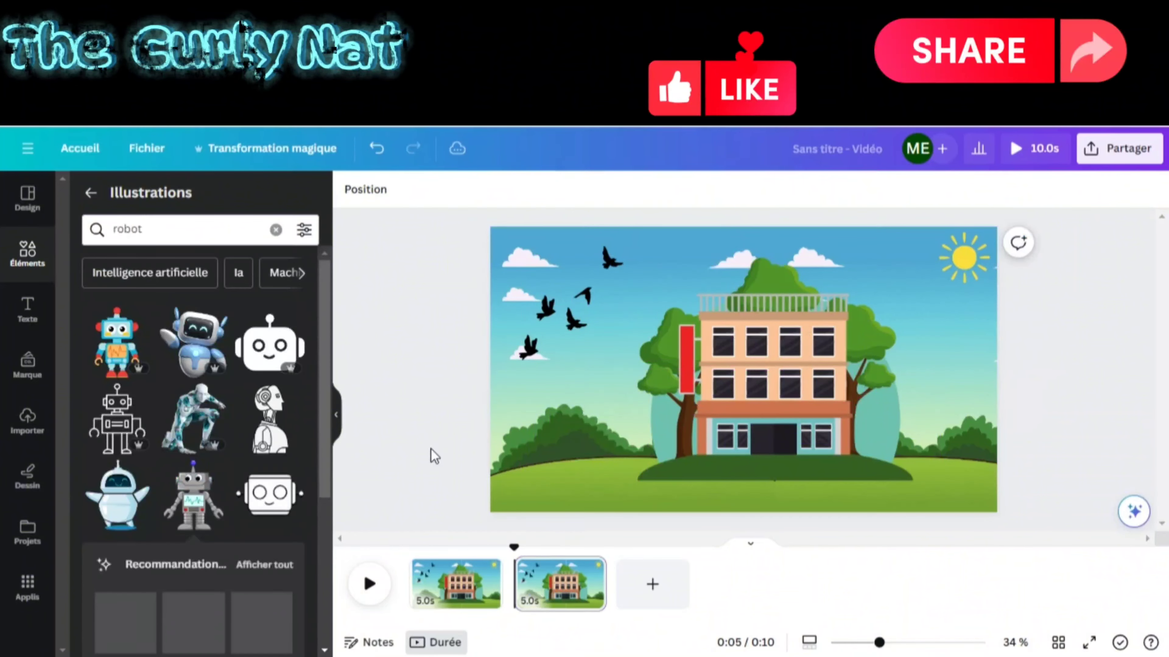
scroll(313, 545, "down", 5)
scroll(124, 343, "up", 5)
left_click_drag(327, 357, 362, 301)
left_click(117, 343)
left_click_drag(697, 328, 620, 343)
left_click_drag(738, 498, 657, 370)
left_click_drag(632, 317, 599, 449)
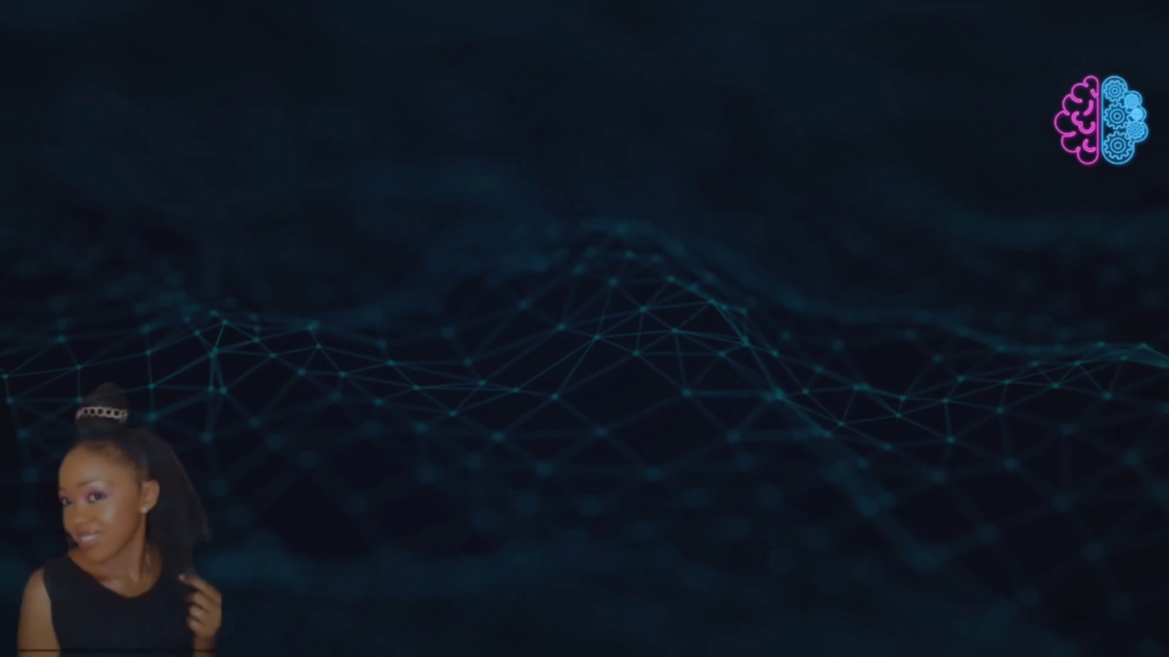
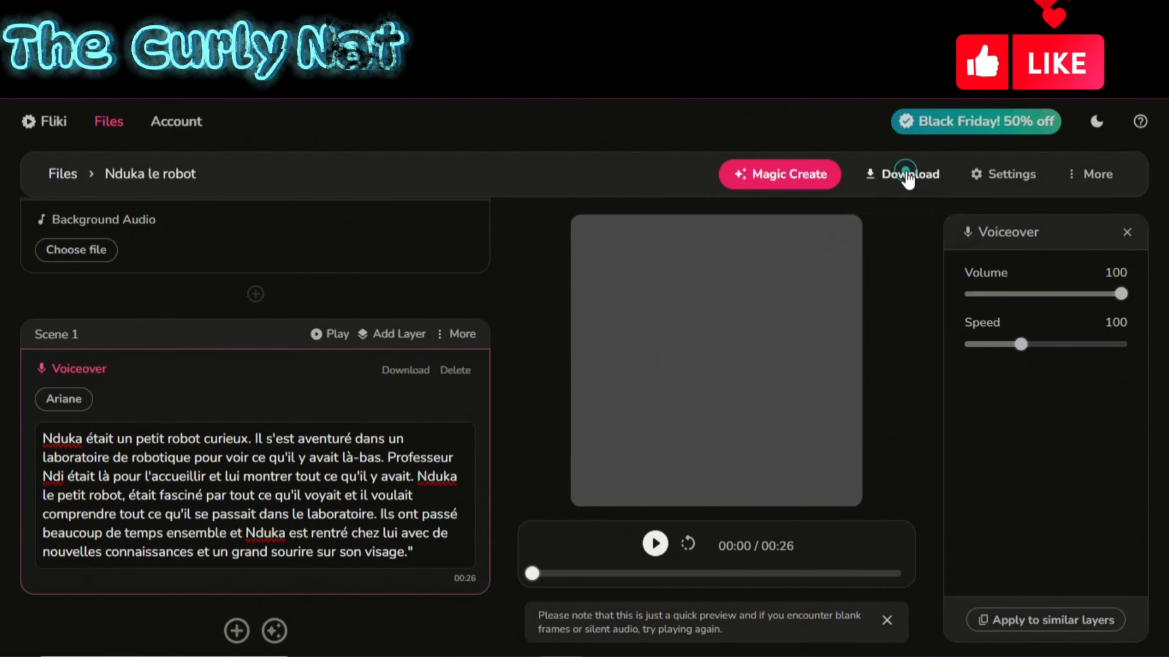
In Fliki, export the "Nduka le robot" voiceover and download the audio file.
left_click(906, 175)
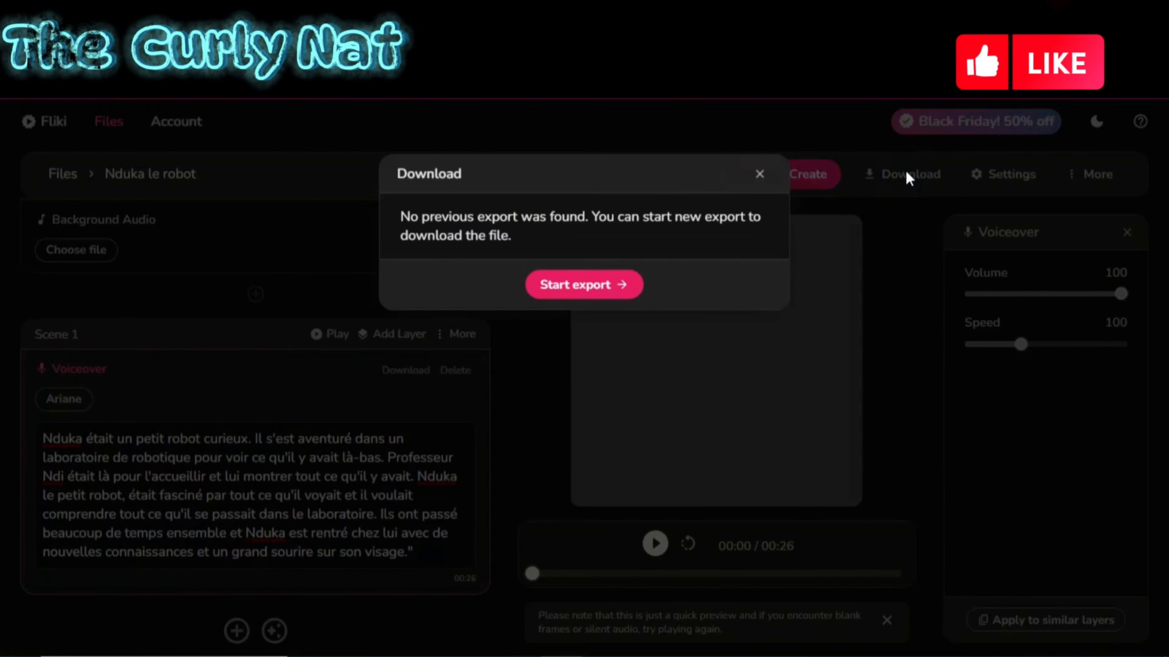
left_click(585, 285)
left_click(554, 248)
left_click(896, 175)
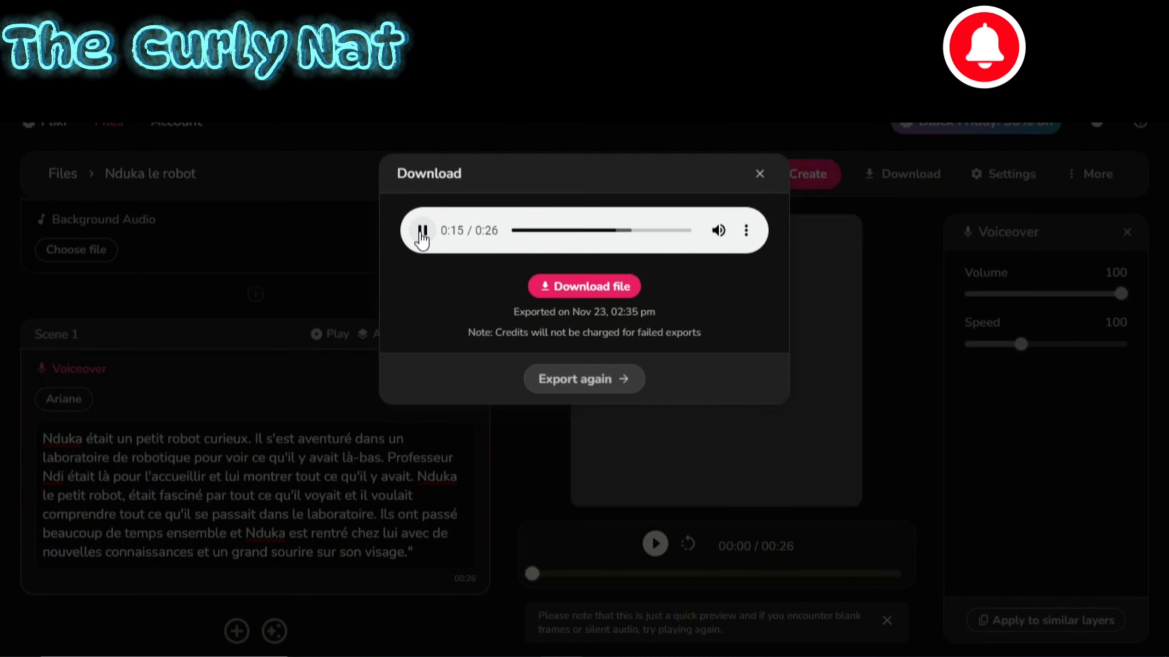
left_click(628, 289)
Create a new empty audio-only file in French with the France dialect, named "Professeur Ndi".
left_click(873, 184)
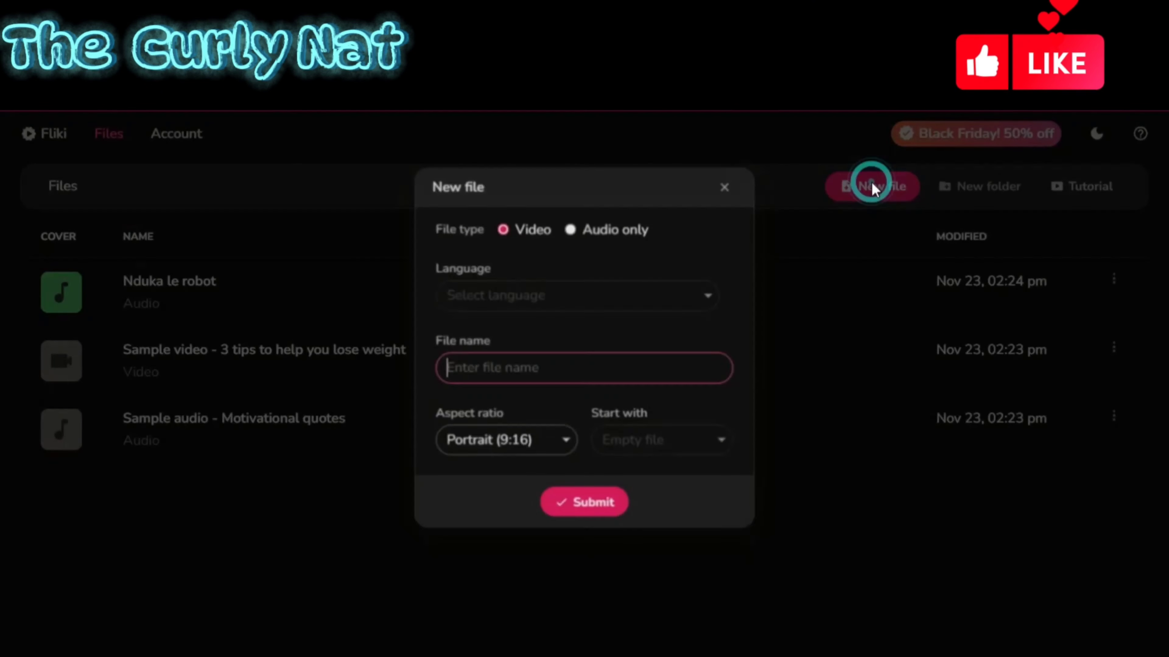
left_click(506, 295)
left_click(467, 546)
left_click(662, 294)
left_click(667, 382)
left_click(571, 229)
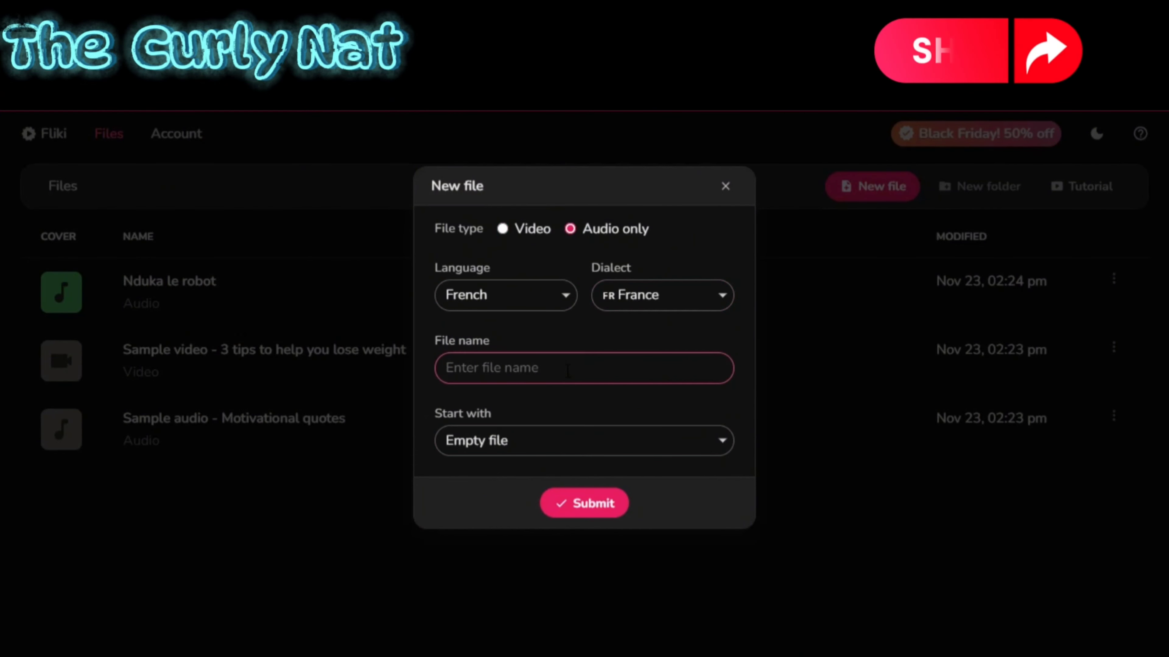
left_click(584, 503)
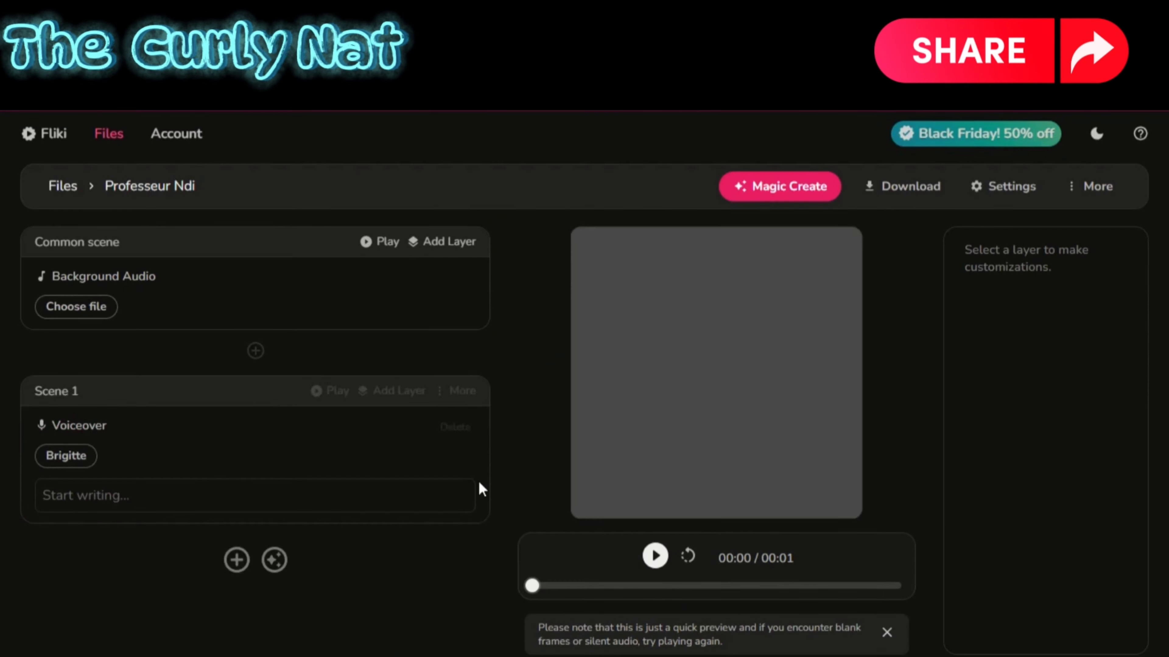
Set the scene's voiceover to the male standard voice Louis.
left_click(66, 455)
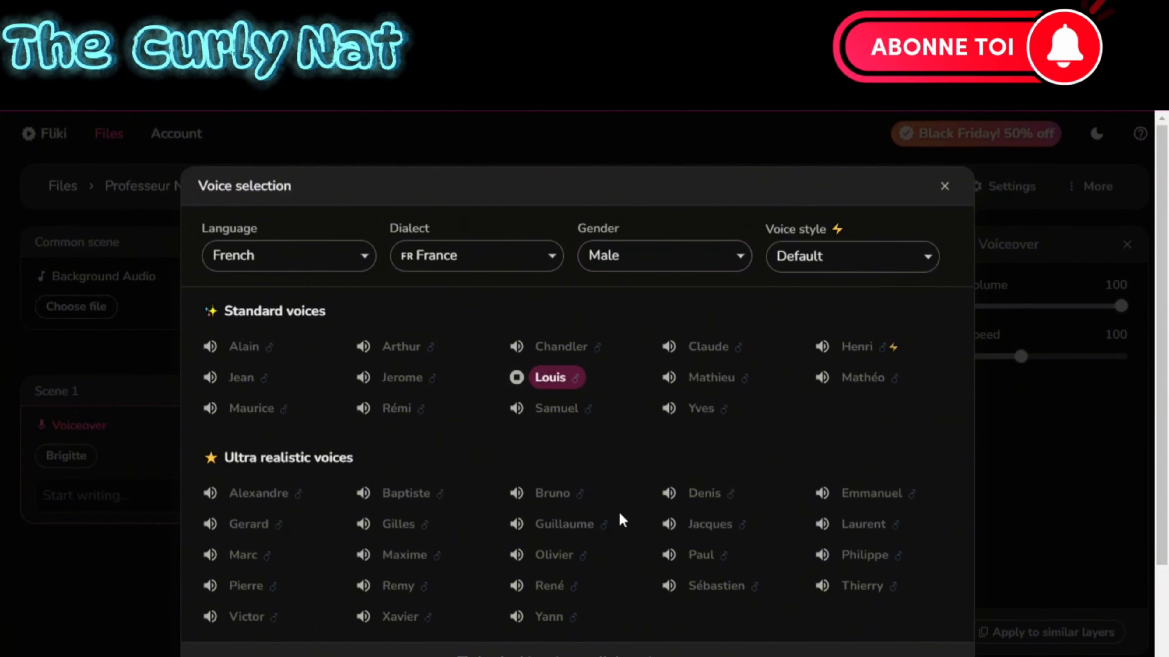
left_click(550, 378)
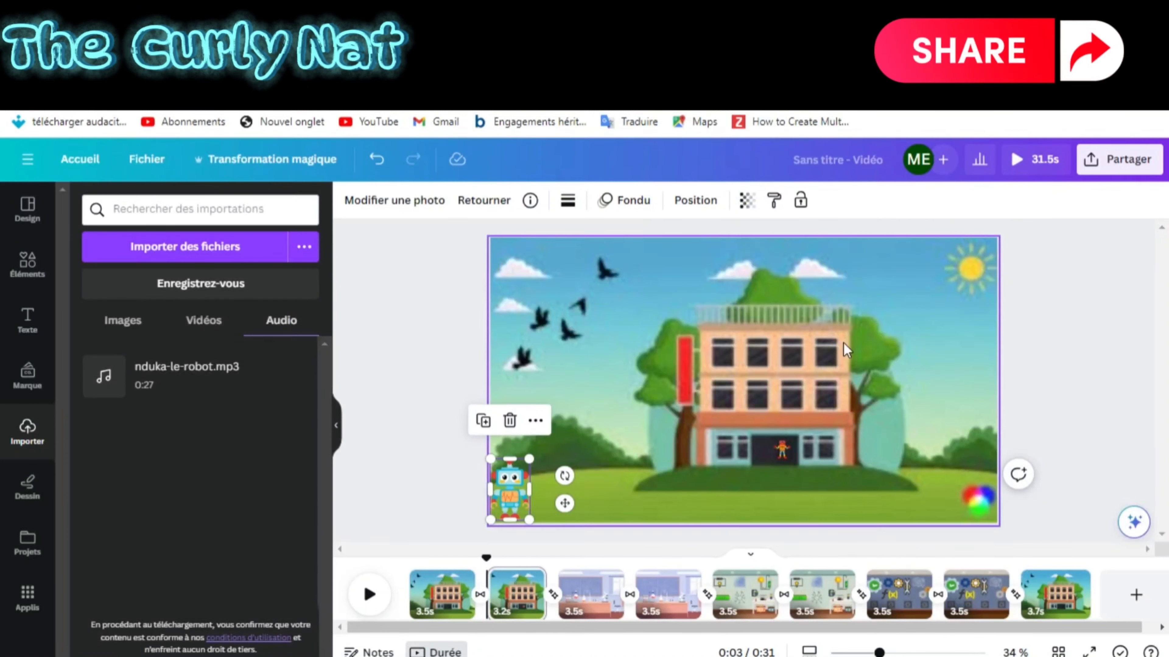
Switch to the Canva video, add nduka-le-robot.mp3, and move the audio track to the start of the timeline.
left_click(125, 387)
left_click_drag(727, 600, 478, 595)
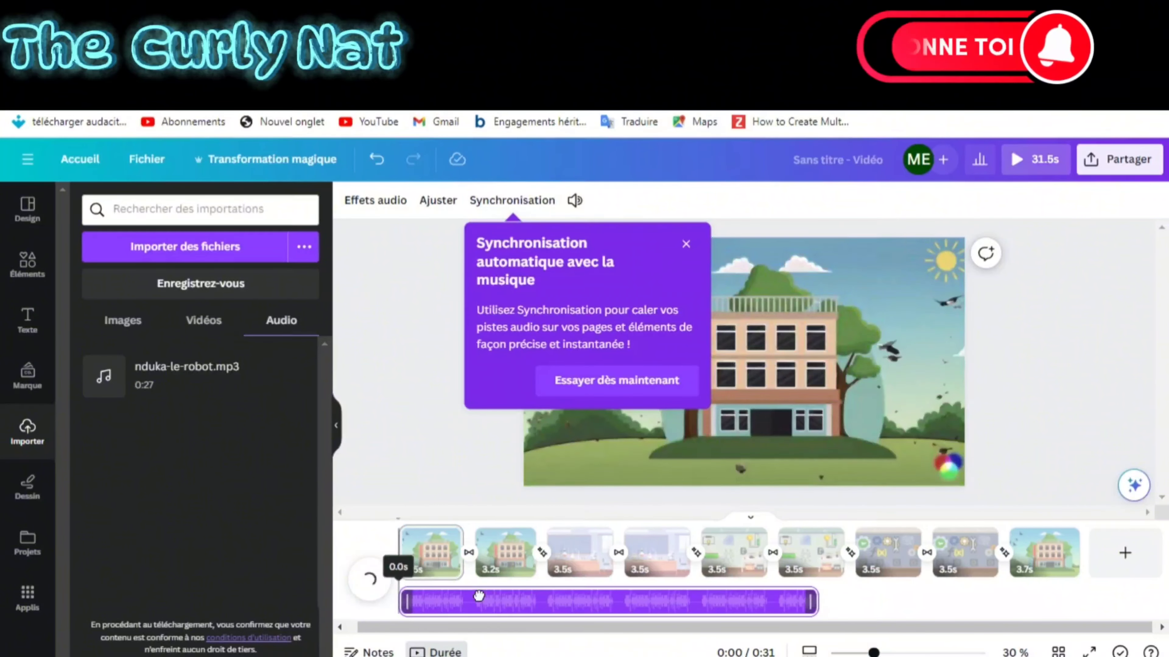
On the second page, create a short custom motion path for the tiny robot in the building's doorway.
left_click(488, 573)
left_click(535, 456)
right_click(536, 458)
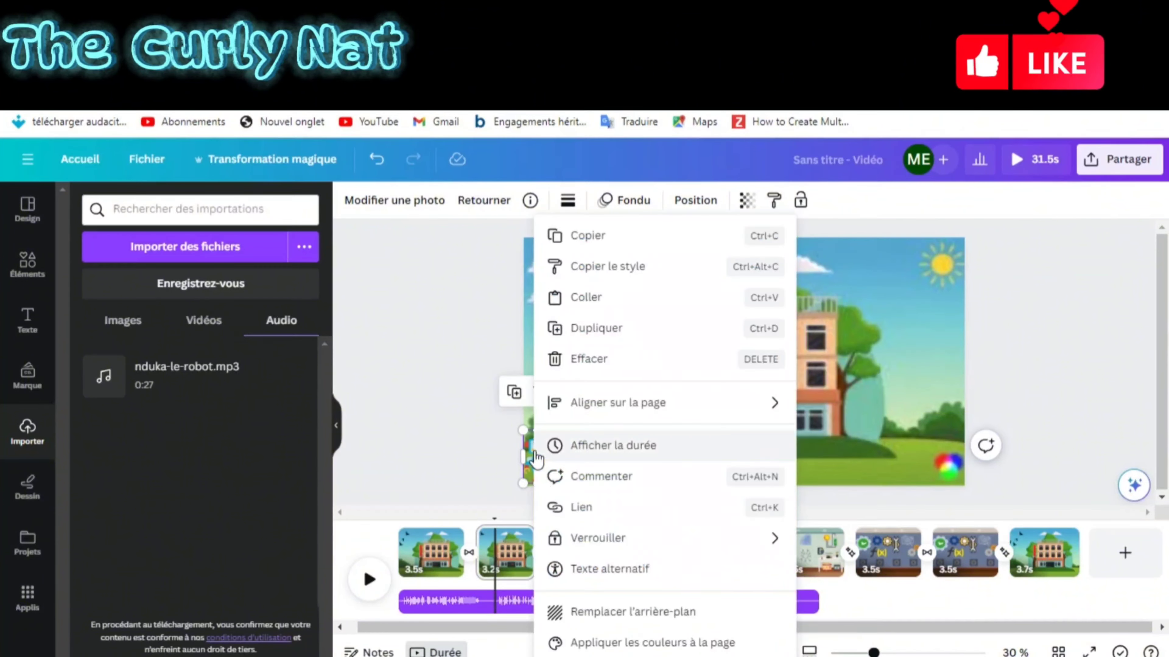
left_click(778, 419)
left_click(794, 200)
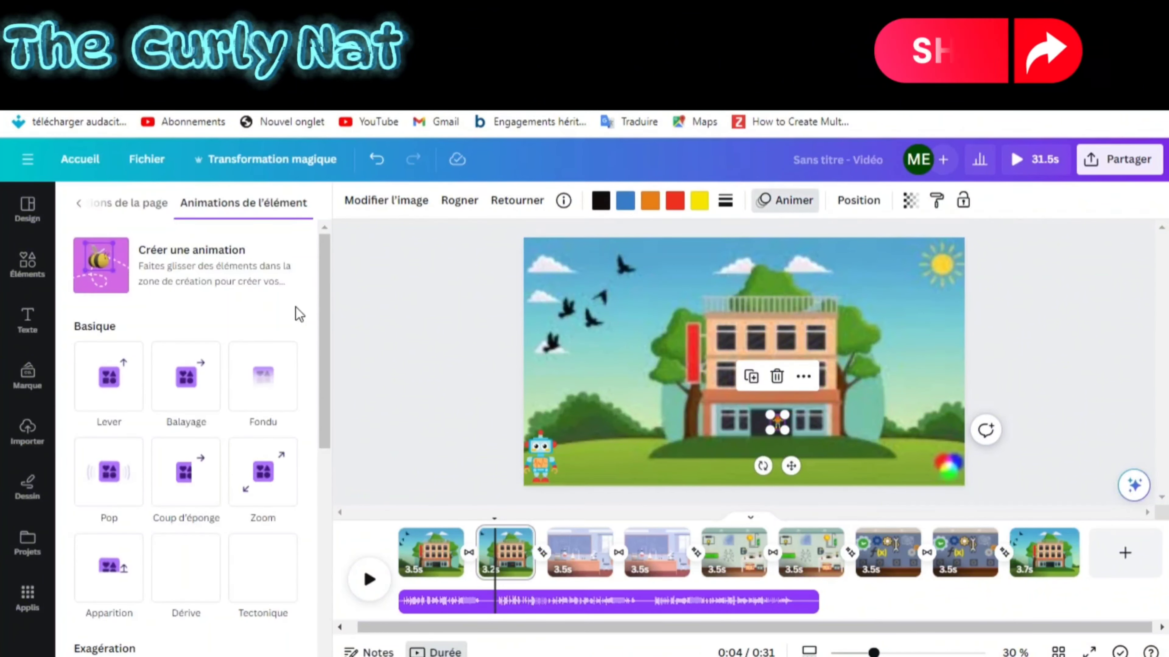
left_click(189, 265)
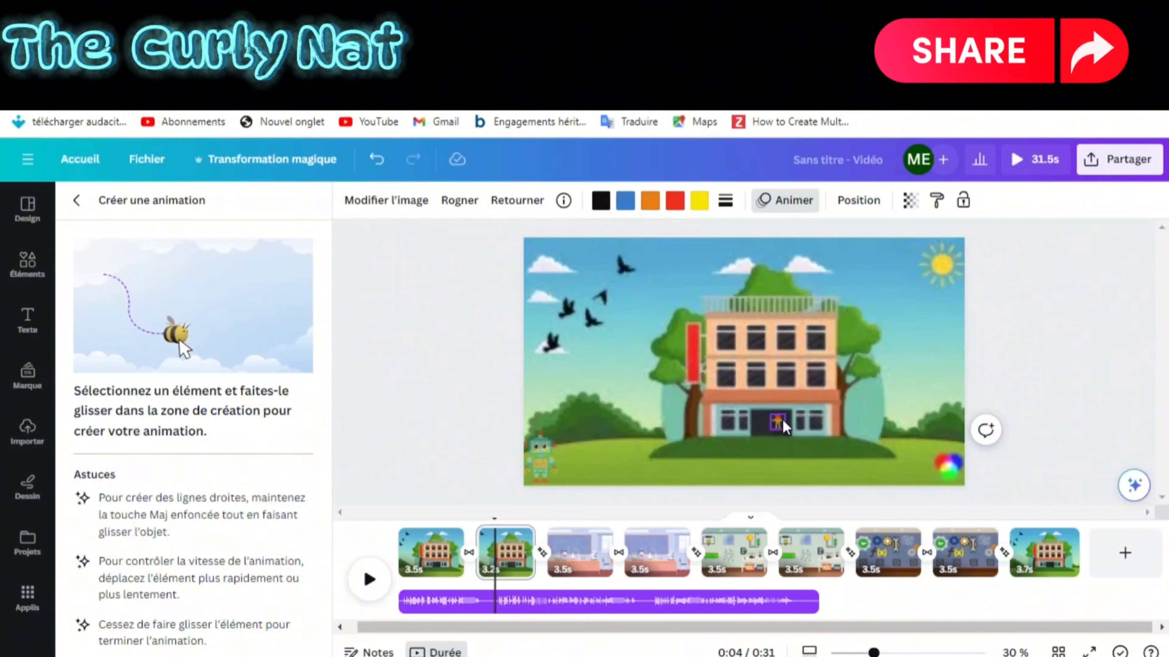
left_click_drag(759, 445, 758, 446)
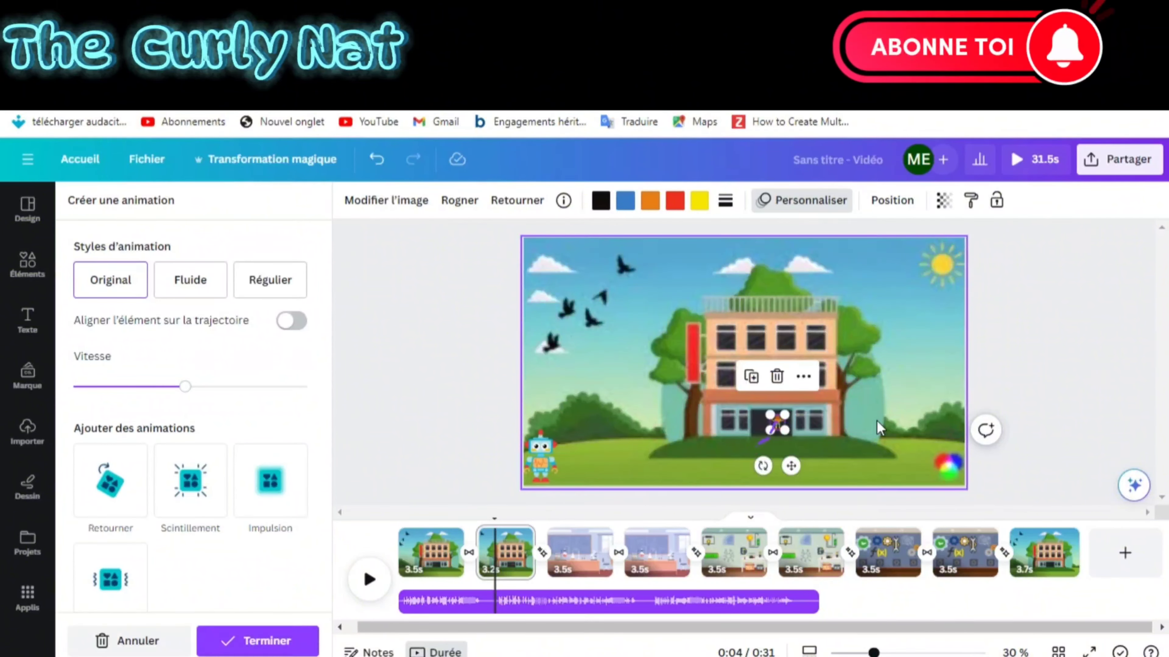
Create a custom motion path taking the large robot across the lawn to the building's entrance, with the Impulsion effect added.
left_click(543, 457)
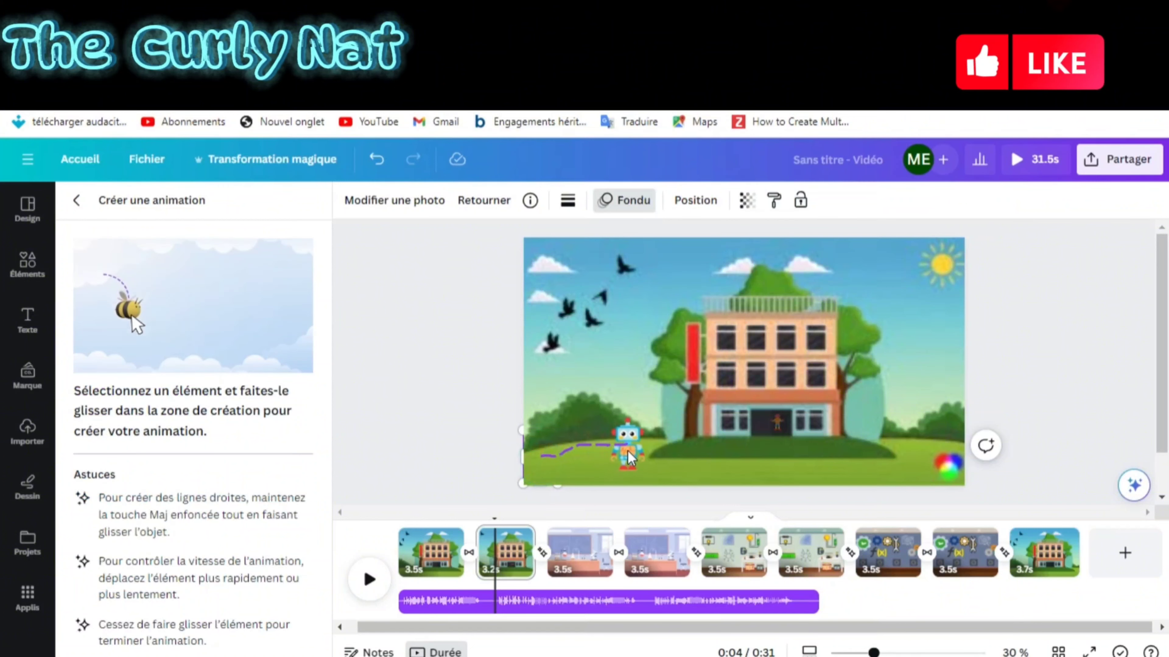
left_click_drag(697, 451, 763, 440)
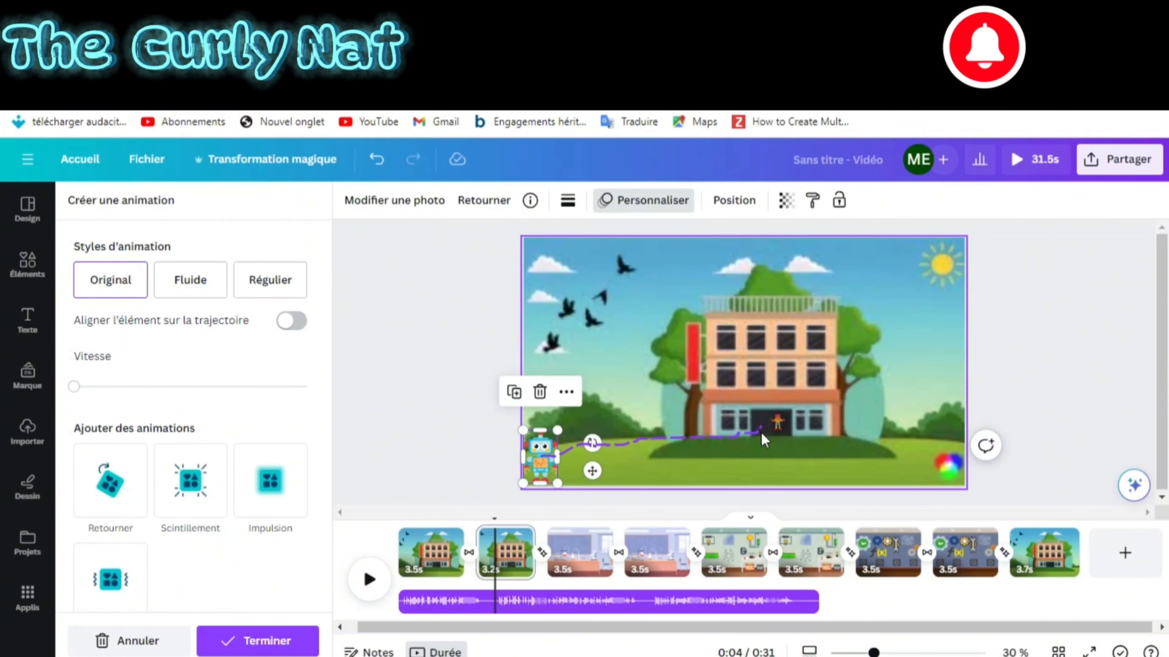
scroll(325, 564, "down", 1)
left_click(199, 461)
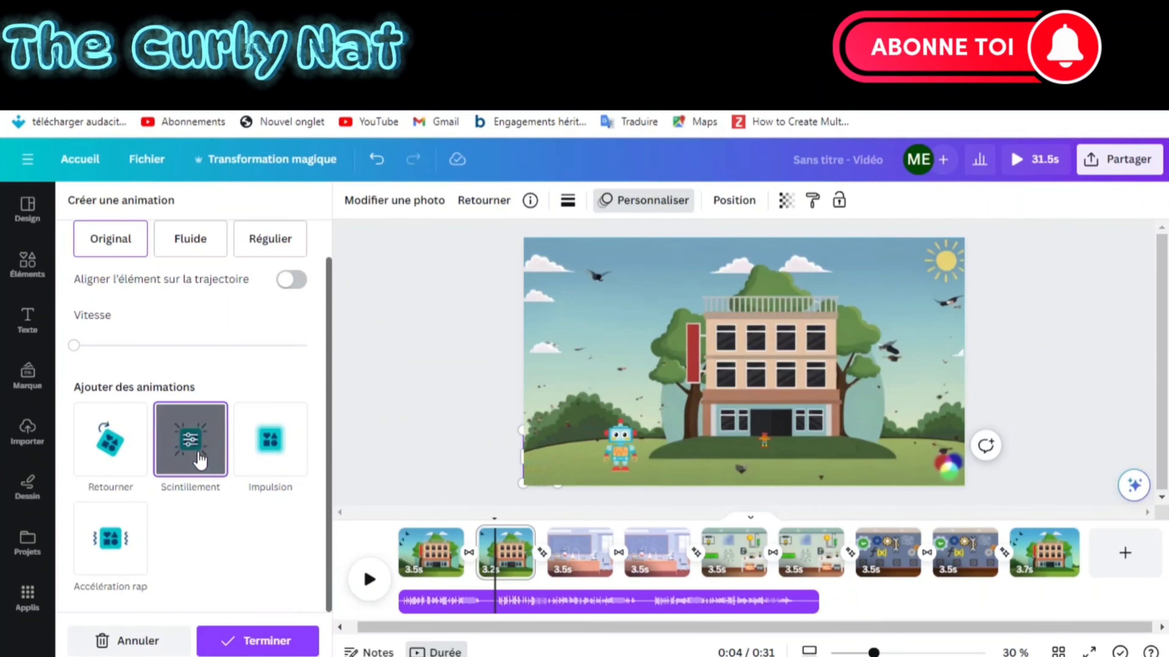
left_click(274, 459)
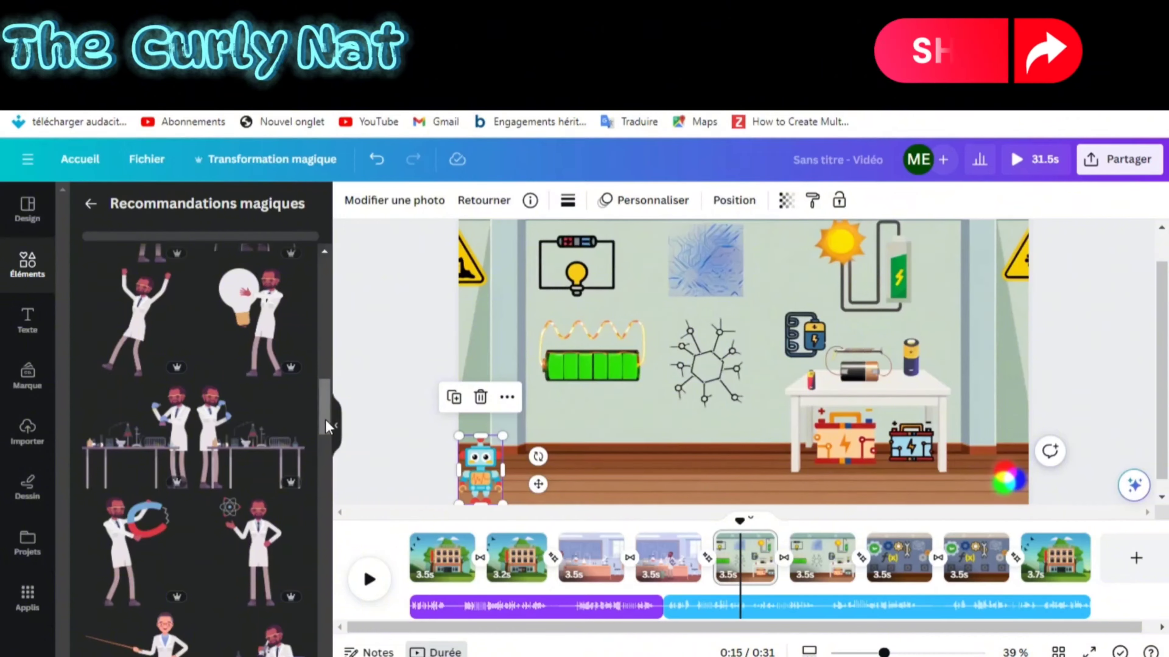
Duplicate the gear workshop page in the timeline.
left_click_drag(327, 426, 332, 262)
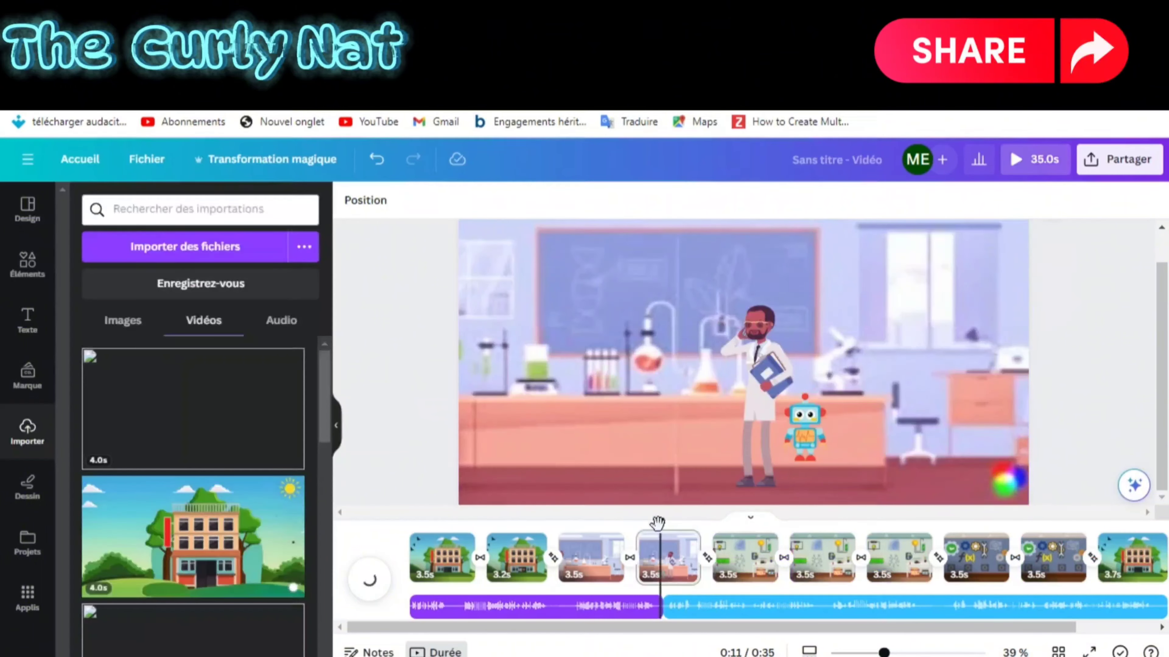
left_click(824, 559)
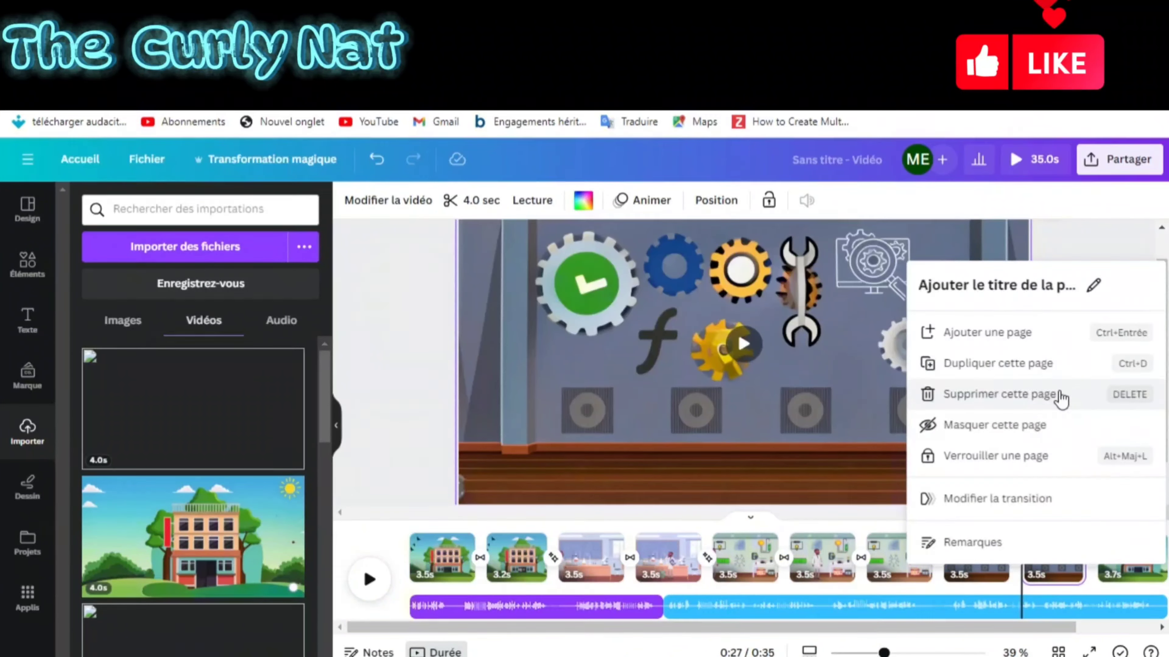
left_click(1005, 362)
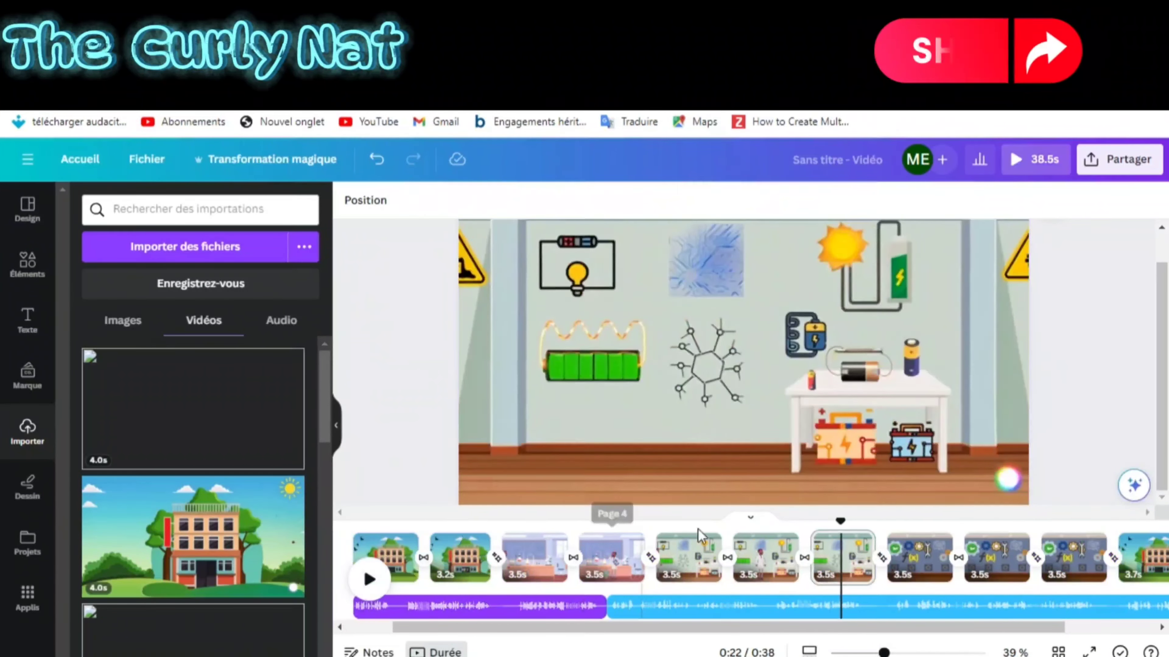
right_click(734, 357)
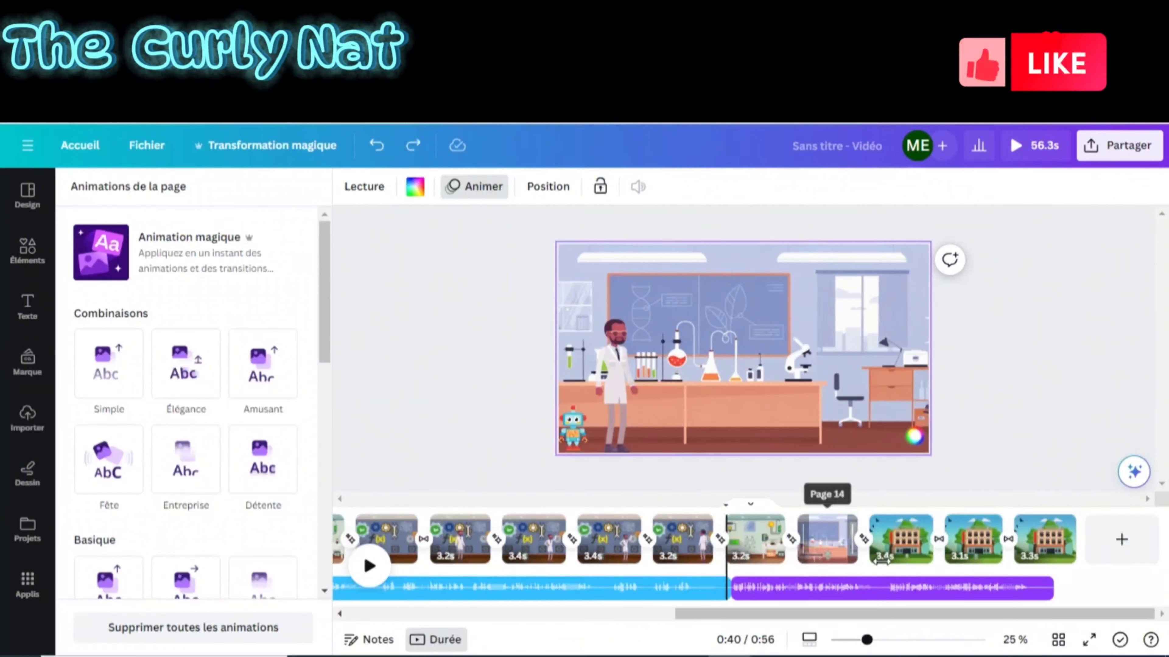
Play back the assembled video, including a run from its beginning, to review the scenes.
left_click(369, 570)
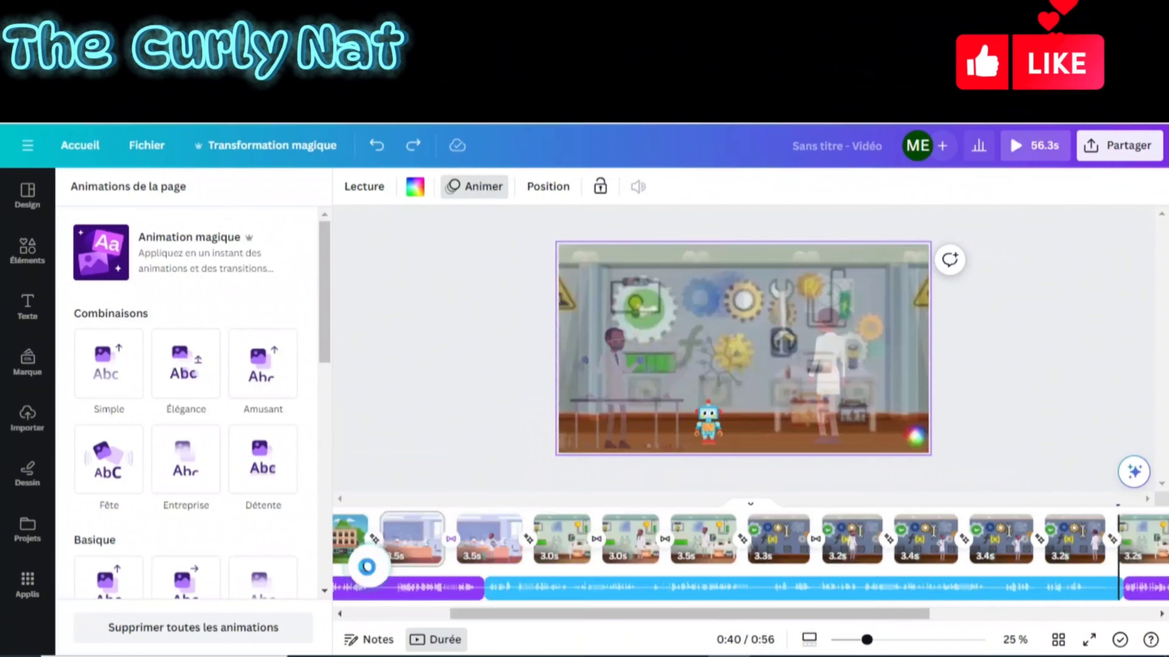
left_click(369, 570)
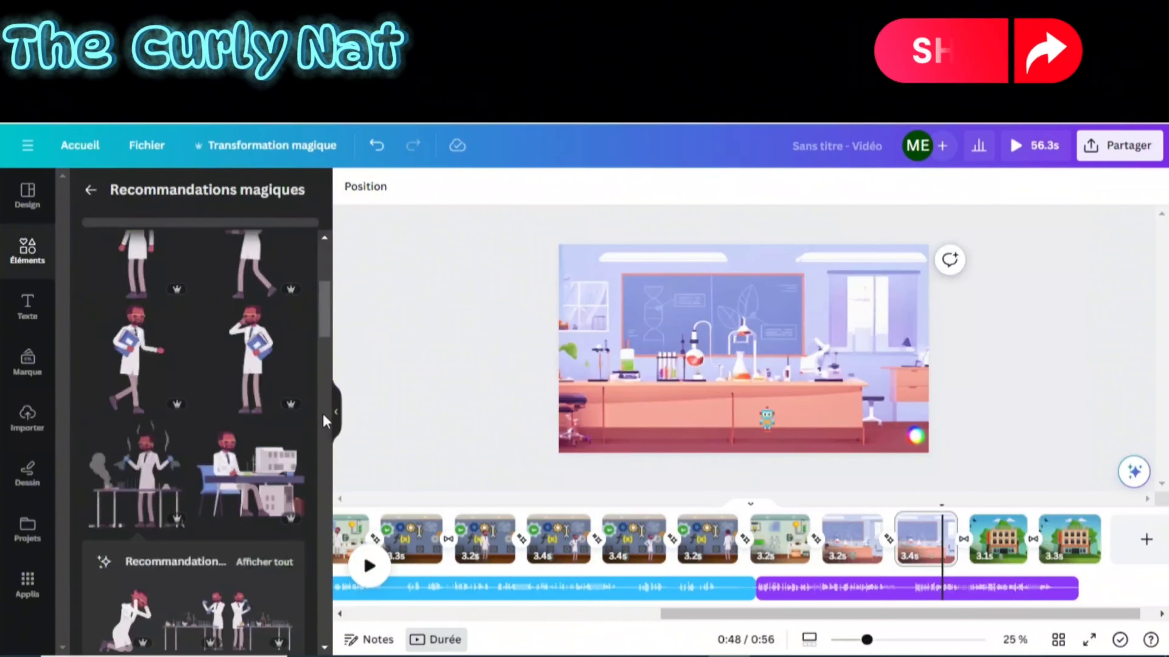
scroll(332, 380, "down", 3)
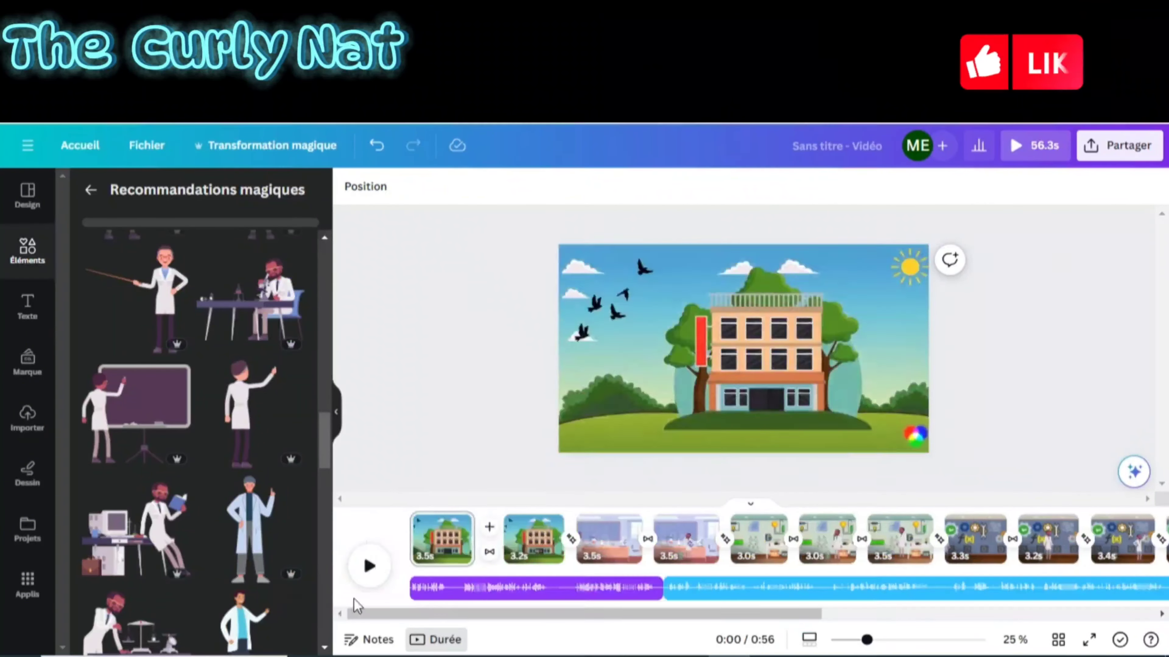
left_click(370, 567)
Download all 17 pages of the design as an MP4 video at 1080 px (HD) quality.
left_click(1122, 147)
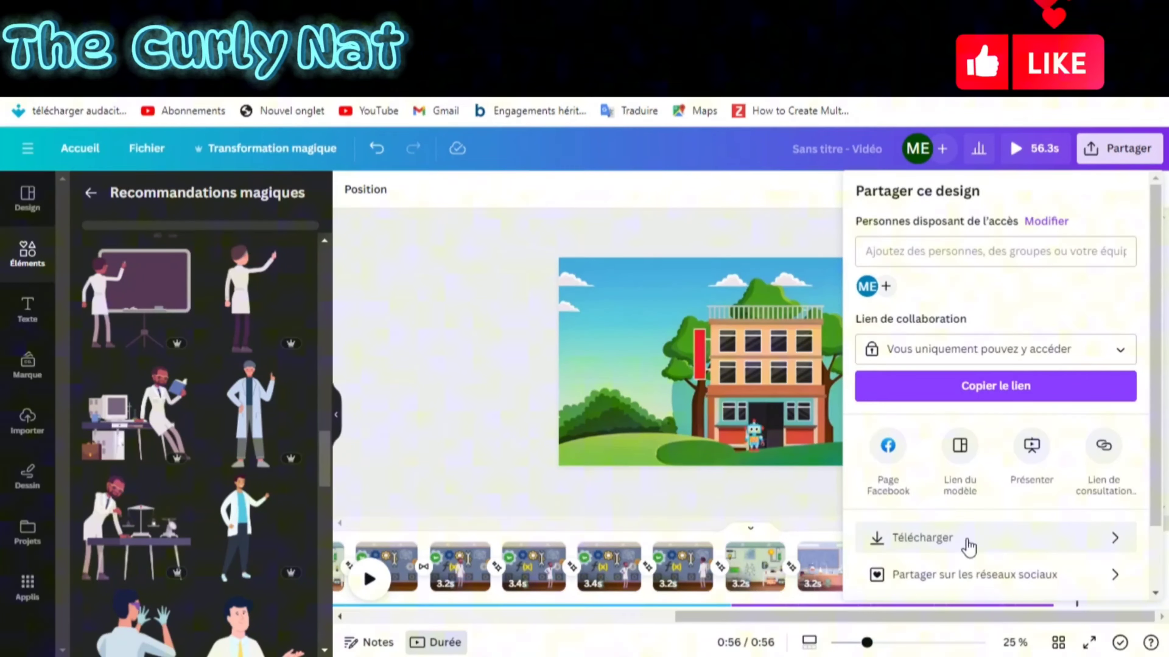
left_click(969, 547)
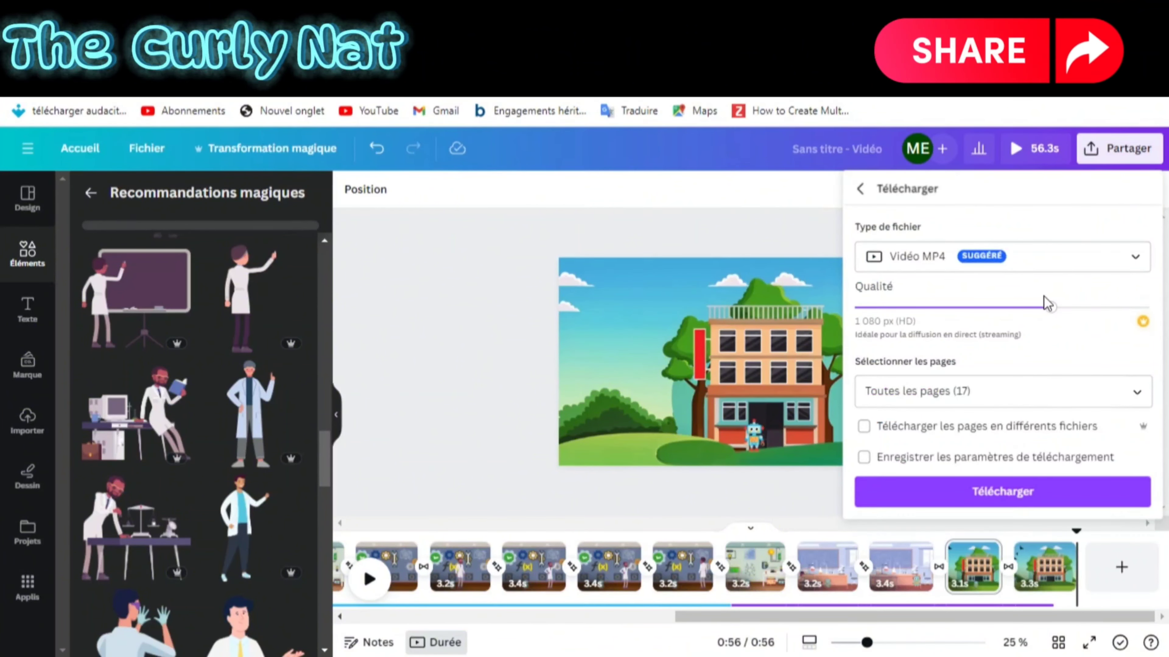
left_click(1011, 489)
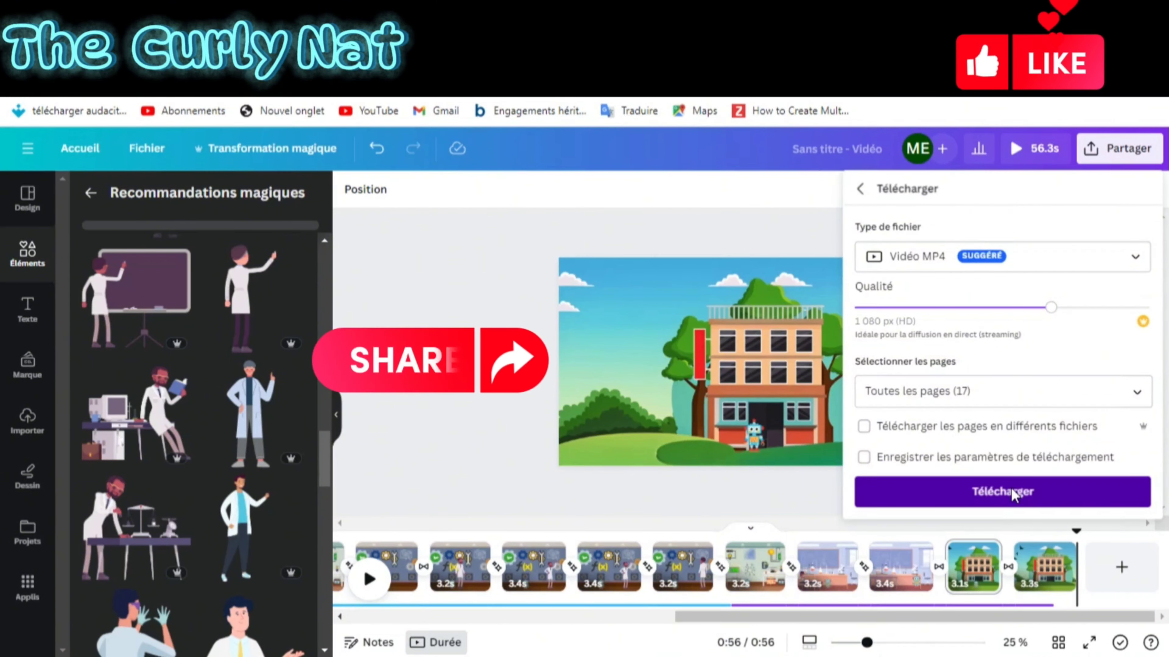
left_click(1010, 488)
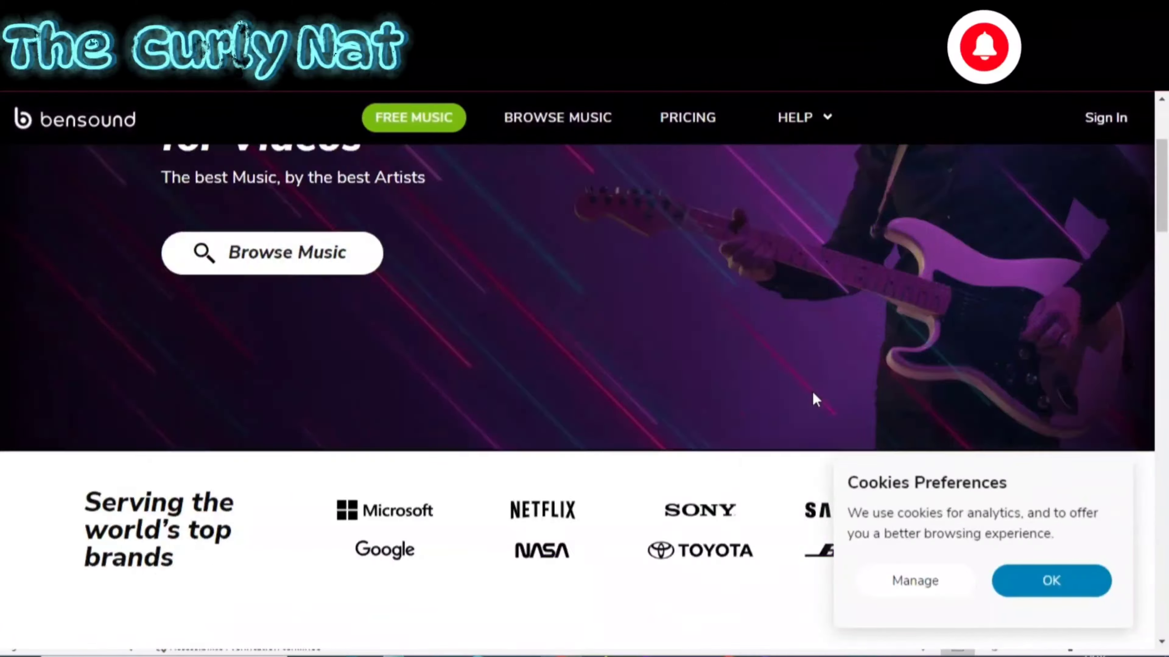
Switch to Bensound, open the free music for videos, and save the cookie preferences with all optional cookies off.
scroll(814, 399, "down", 10)
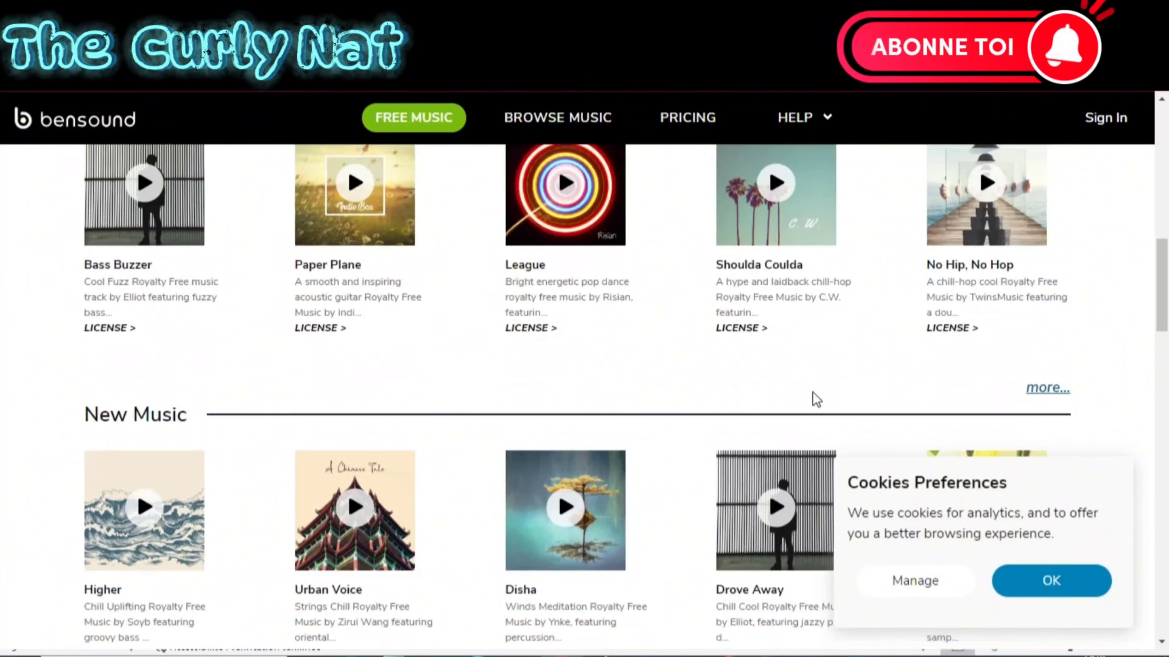
scroll(795, 398, "up", 6)
scroll(795, 398, "down", 15)
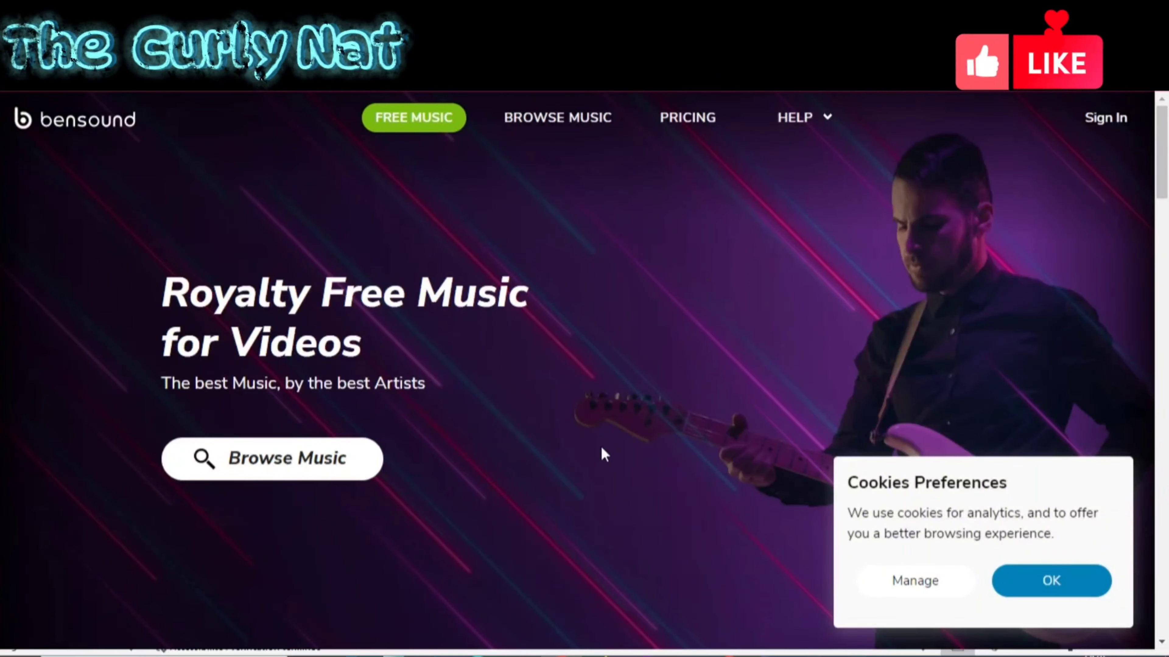
scroll(601, 447, "down", 20)
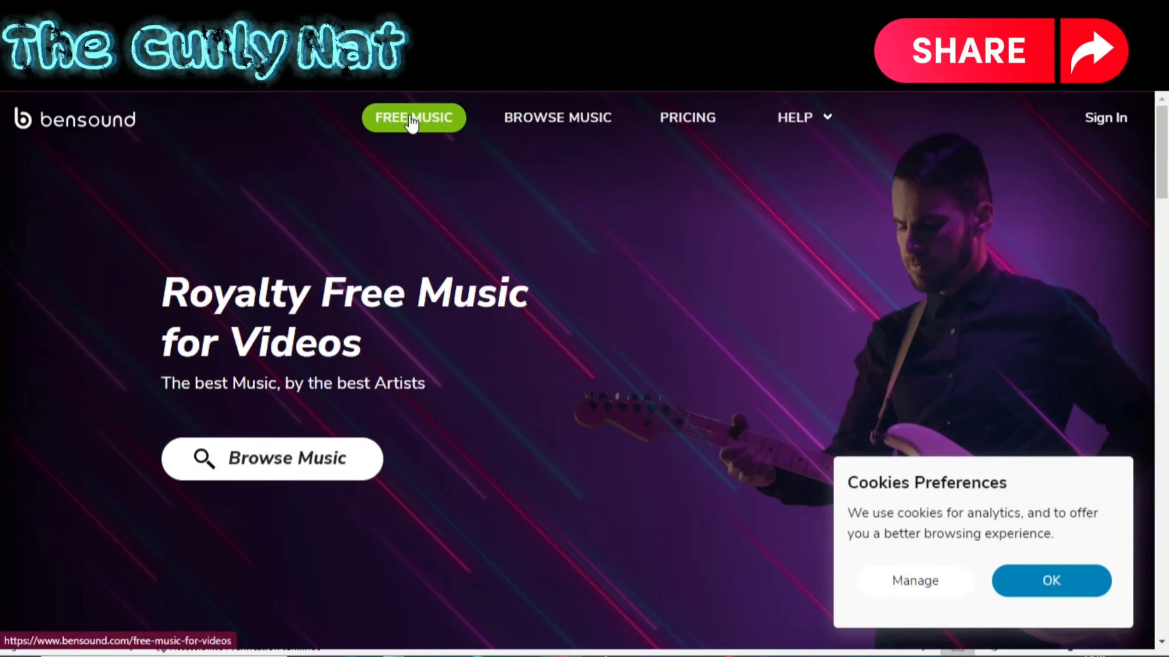
left_click(415, 119)
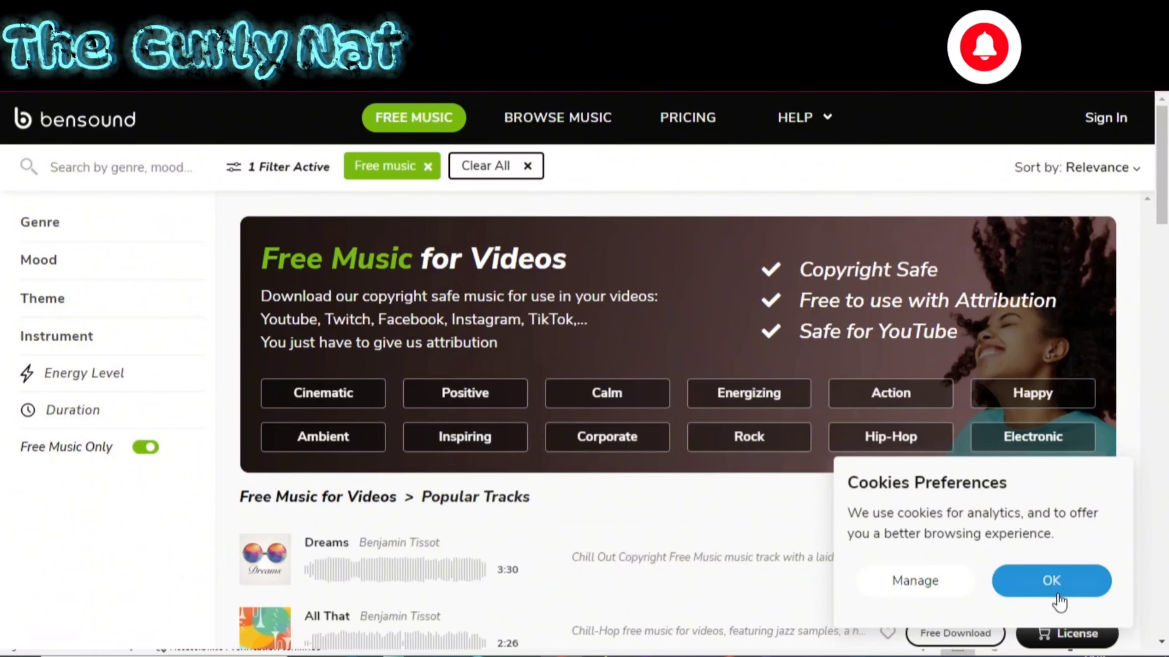
left_click(915, 582)
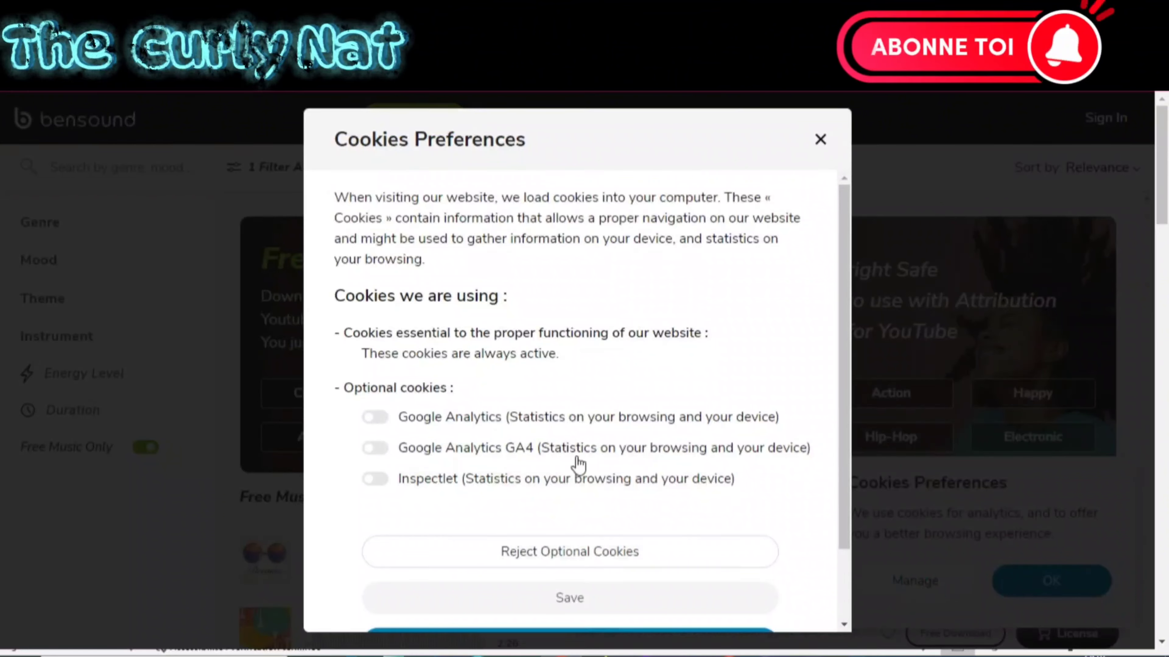
left_click(601, 594)
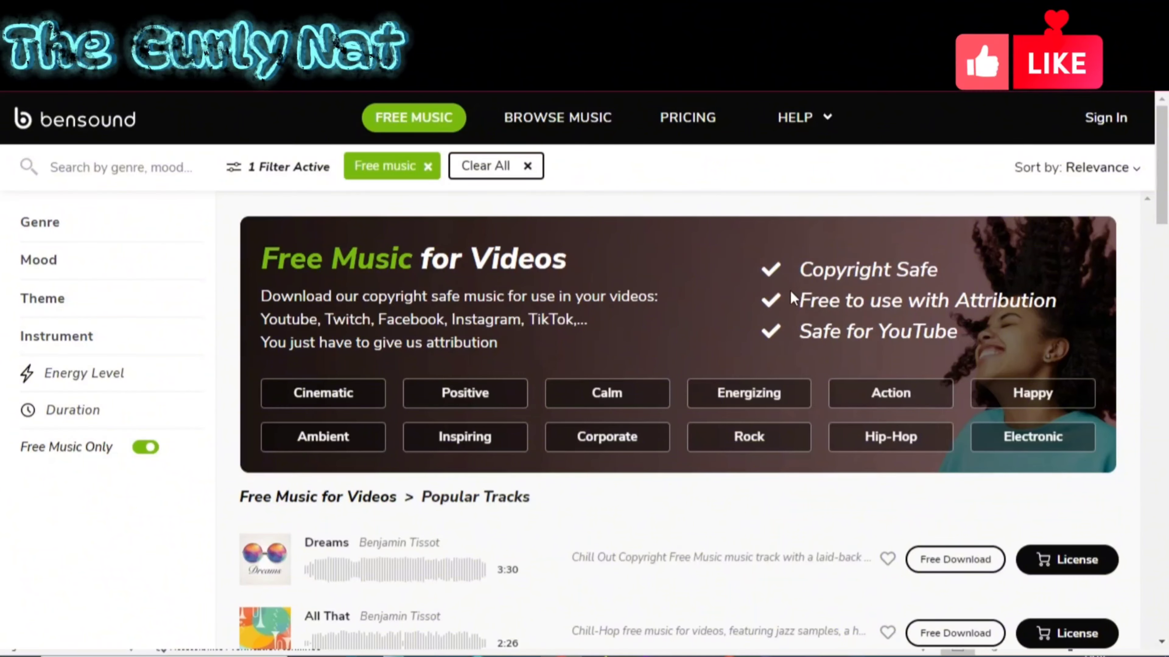
Filter the free tracks by Happy and preview the track "Hey!".
scroll(877, 447, "down", 12)
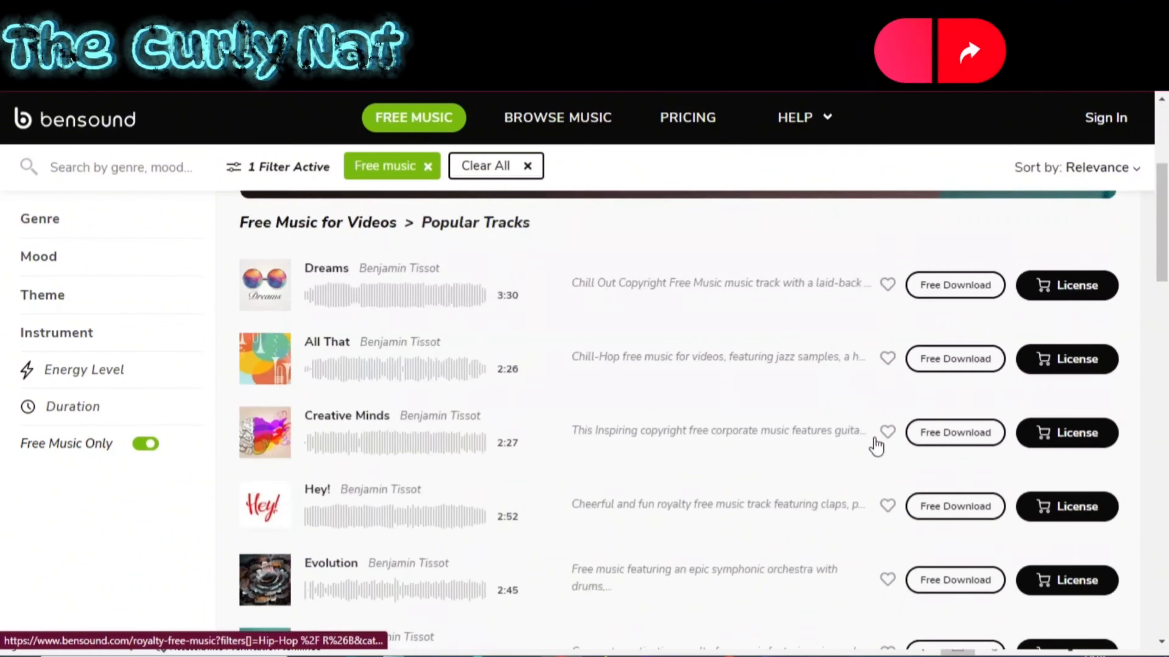
scroll(876, 446, "up", 12)
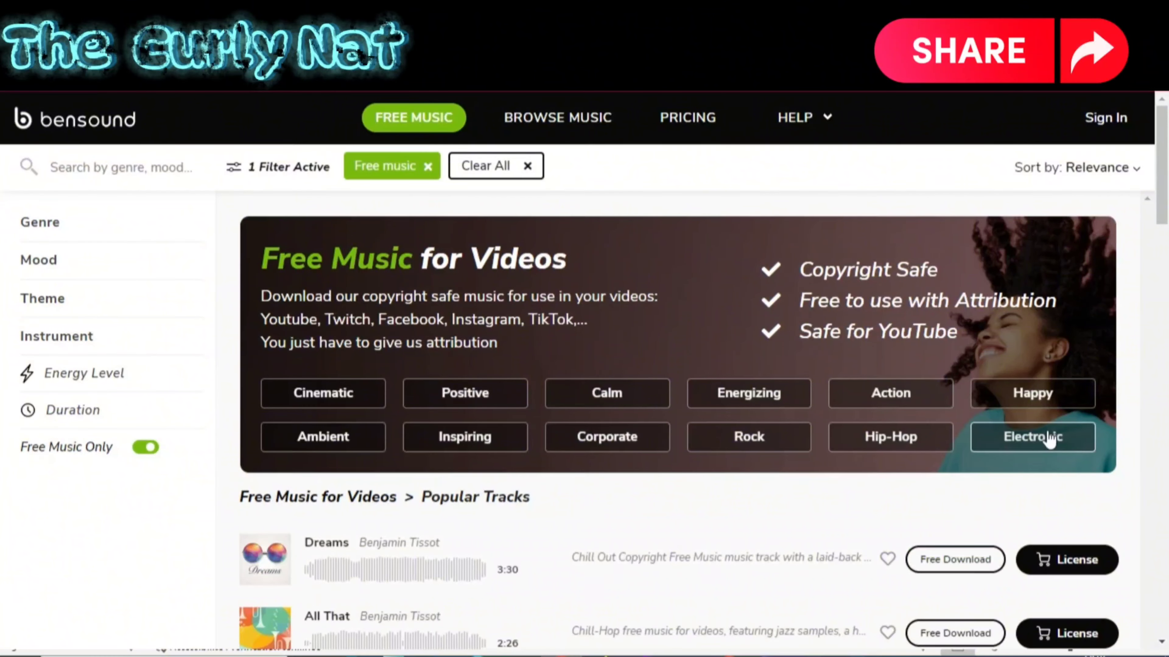
left_click(1035, 392)
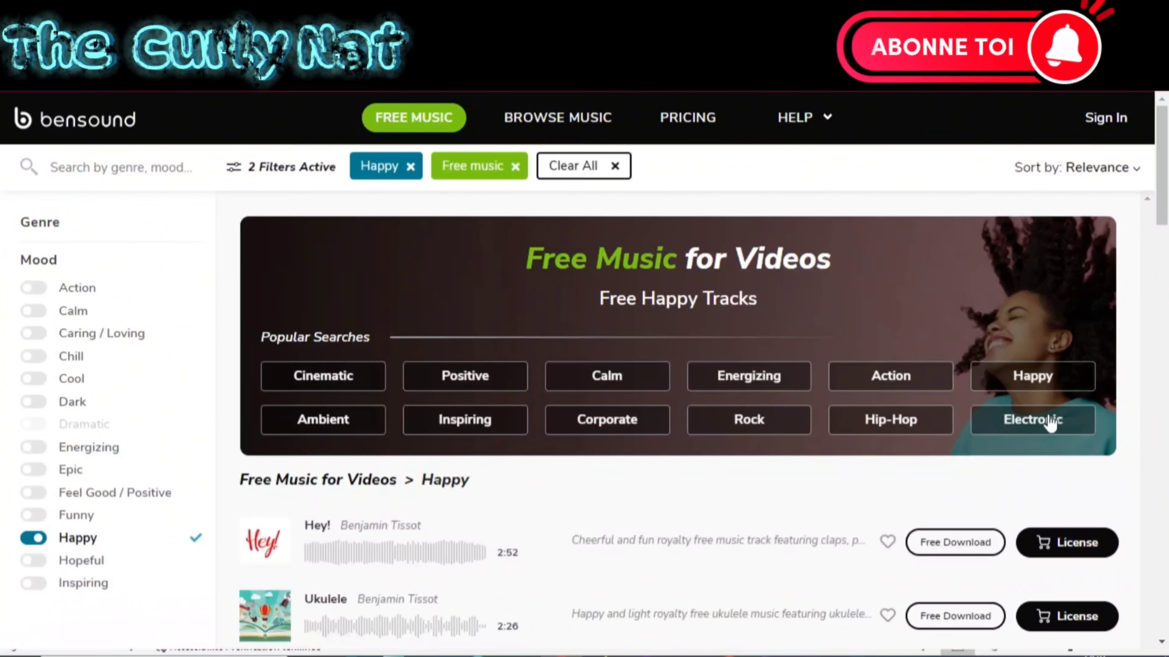
left_click(265, 543)
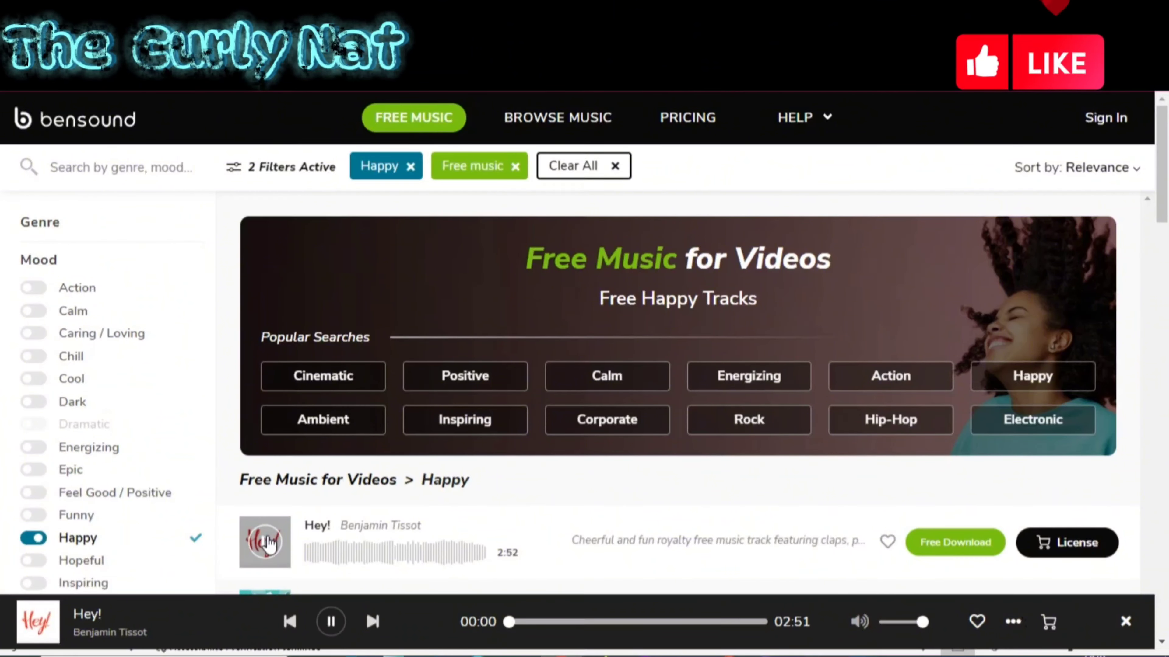
Download "Hey!" under the free license with attribution and copy its attribution text.
left_click(944, 543)
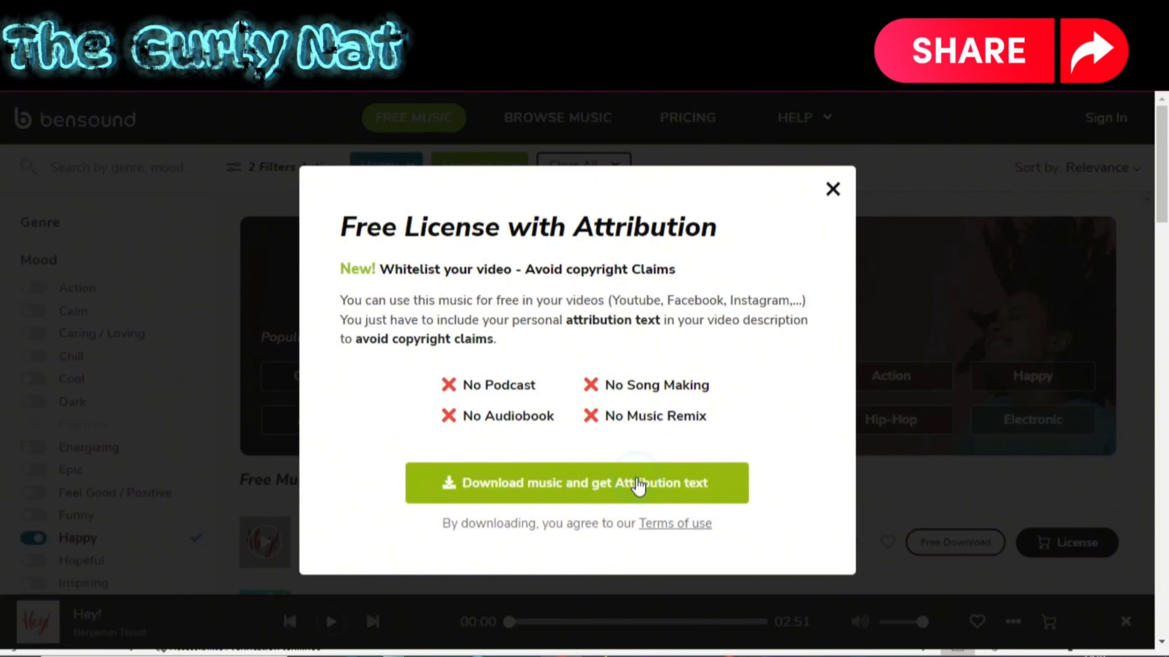
left_click(637, 483)
scroll(581, 518, "down", 3)
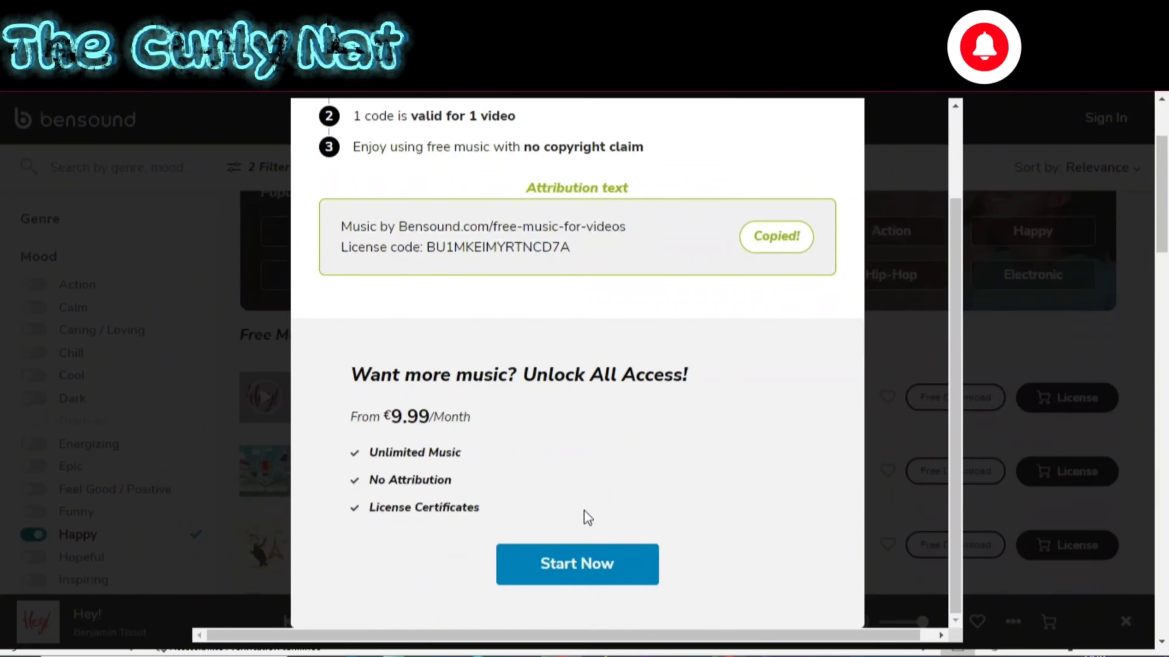
scroll(752, 219, "up", 3)
left_click(840, 121)
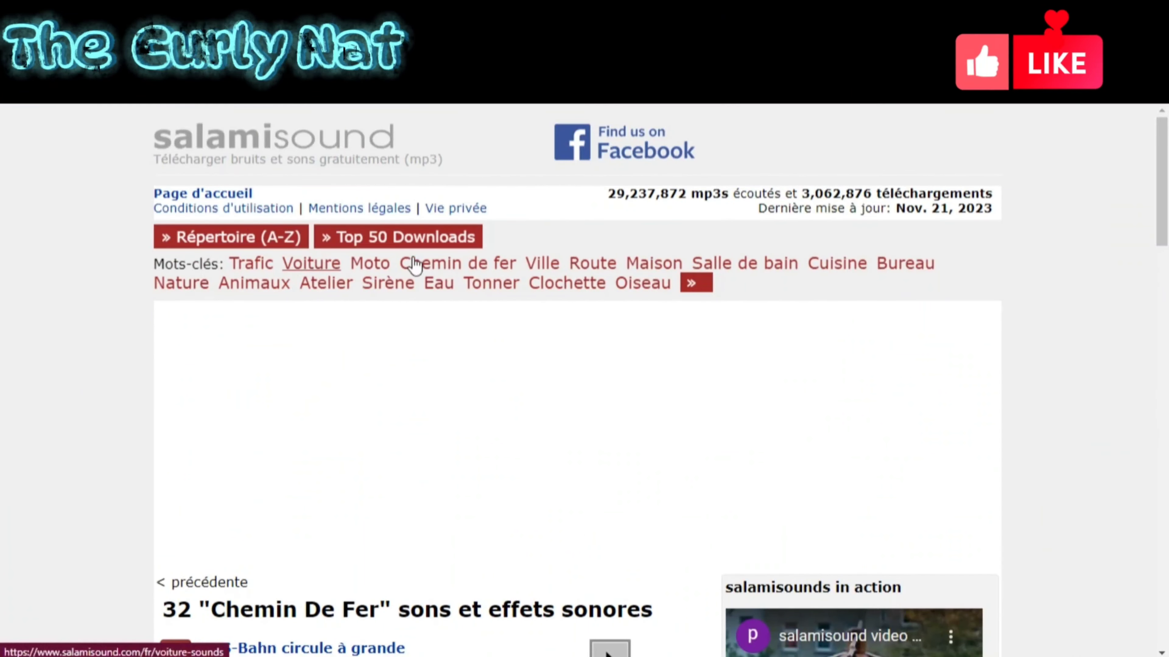
On Salamisound, look through the A-Z index of sound effects and open the Oiseau category.
left_click(697, 282)
scroll(695, 297, "down", 6)
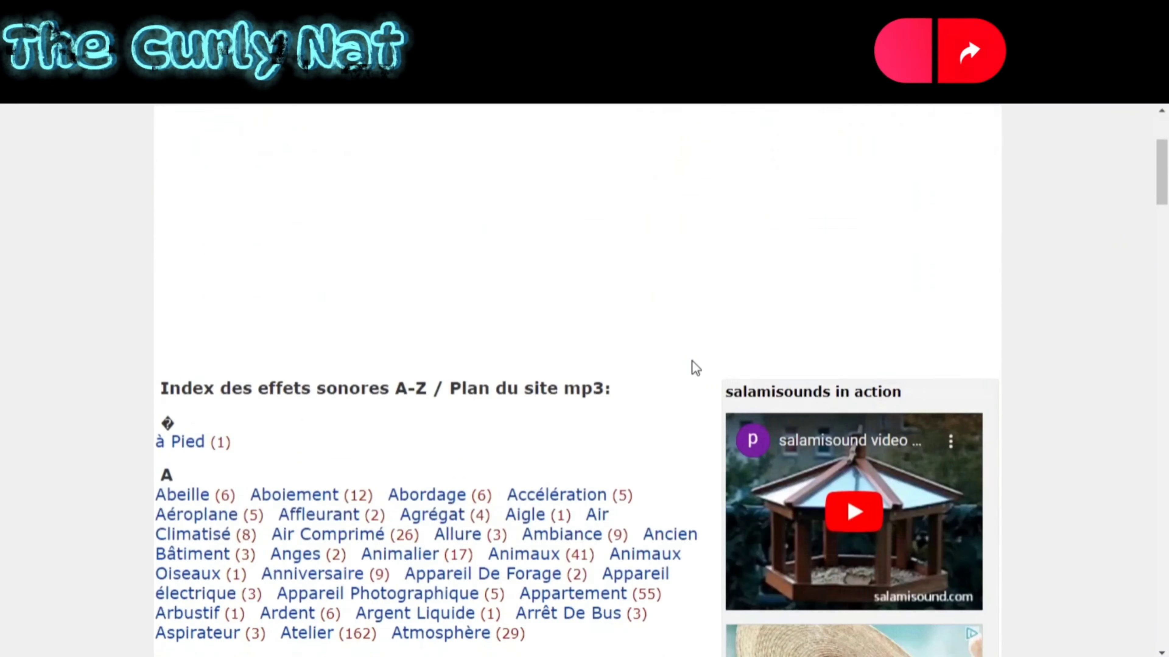
scroll(471, 541, "down", 5)
scroll(471, 543, "up", 10)
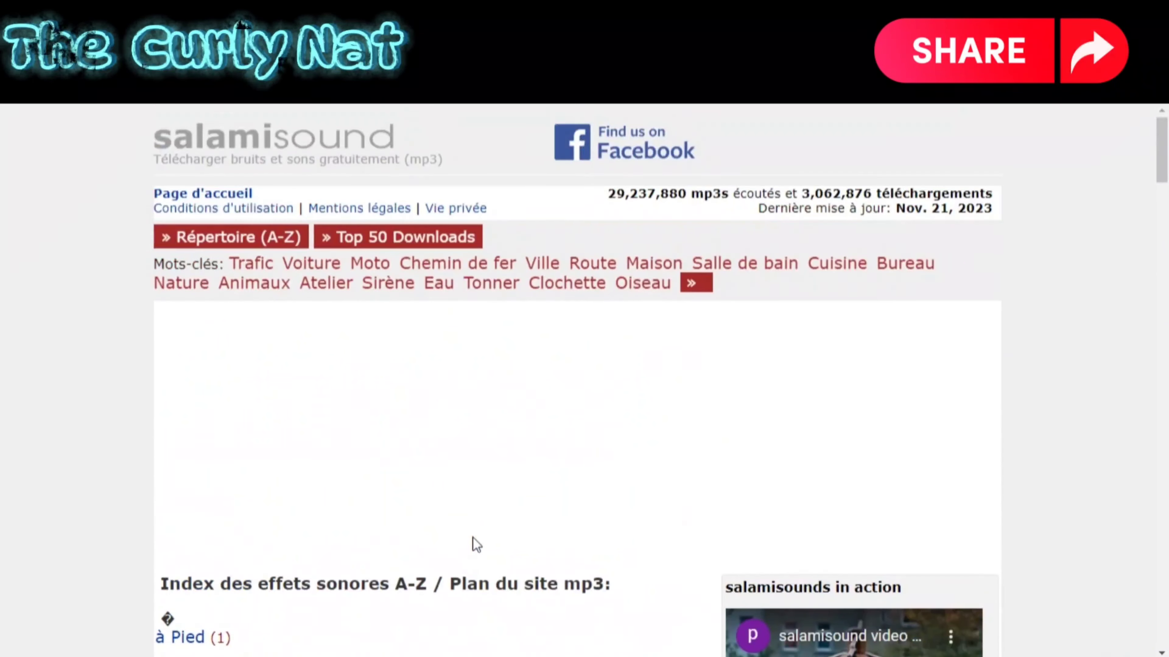
left_click(640, 284)
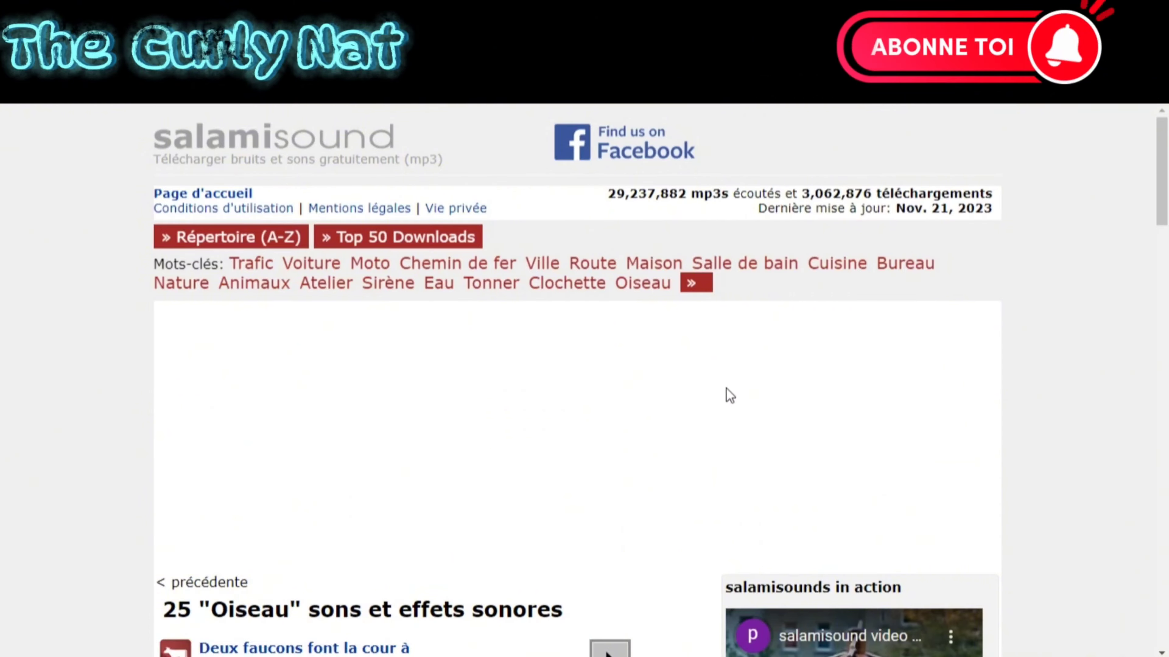
Preview several bird sounds in the Oiseau list, including the sparrow chirps, "pie twitter 2/2", the crows and "pie gazouille 1/2".
scroll(728, 394, "down", 11)
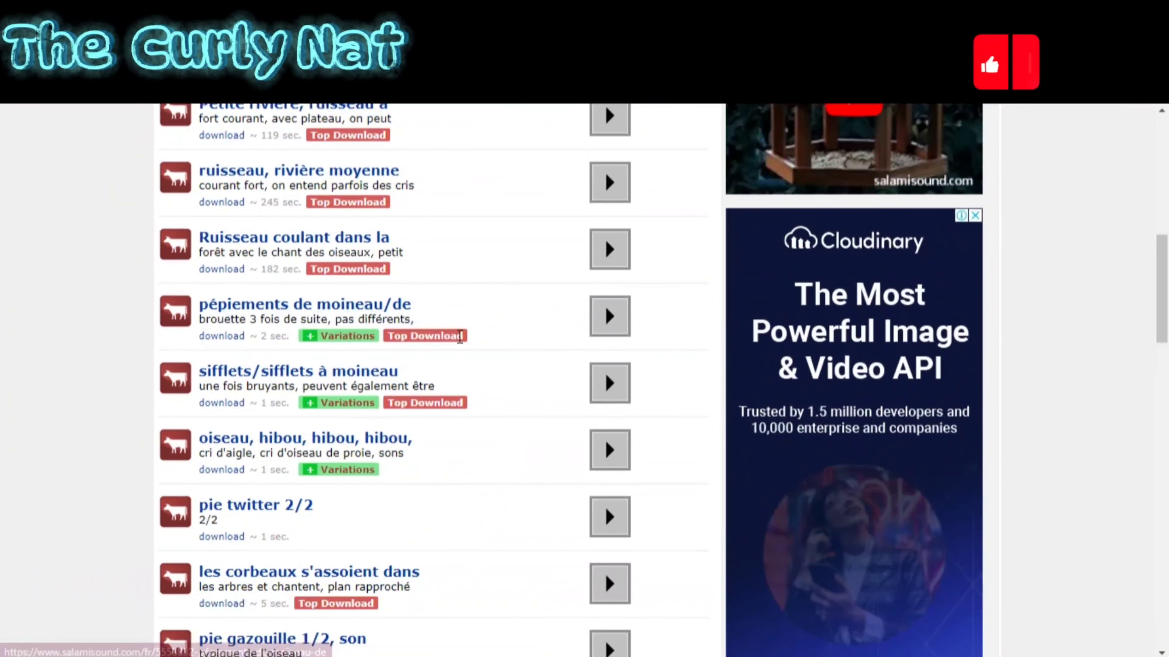
left_click(609, 318)
scroll(485, 386, "down", 1)
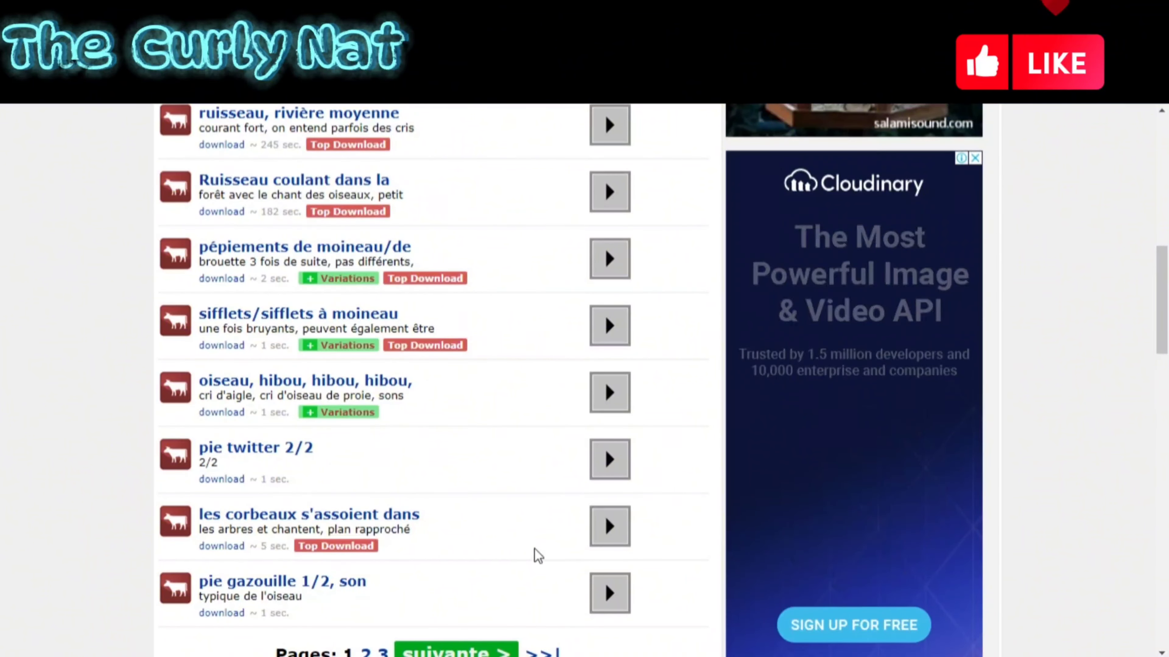
left_click(613, 460)
scroll(617, 470, "down", 2)
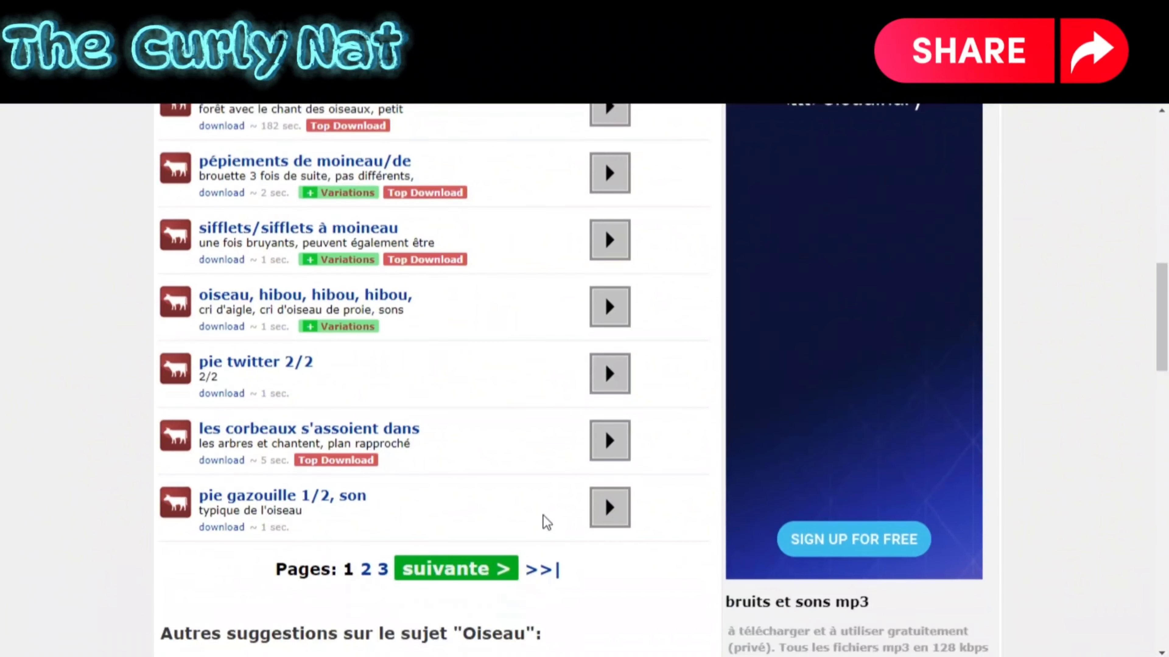
left_click(610, 441)
left_click(613, 509)
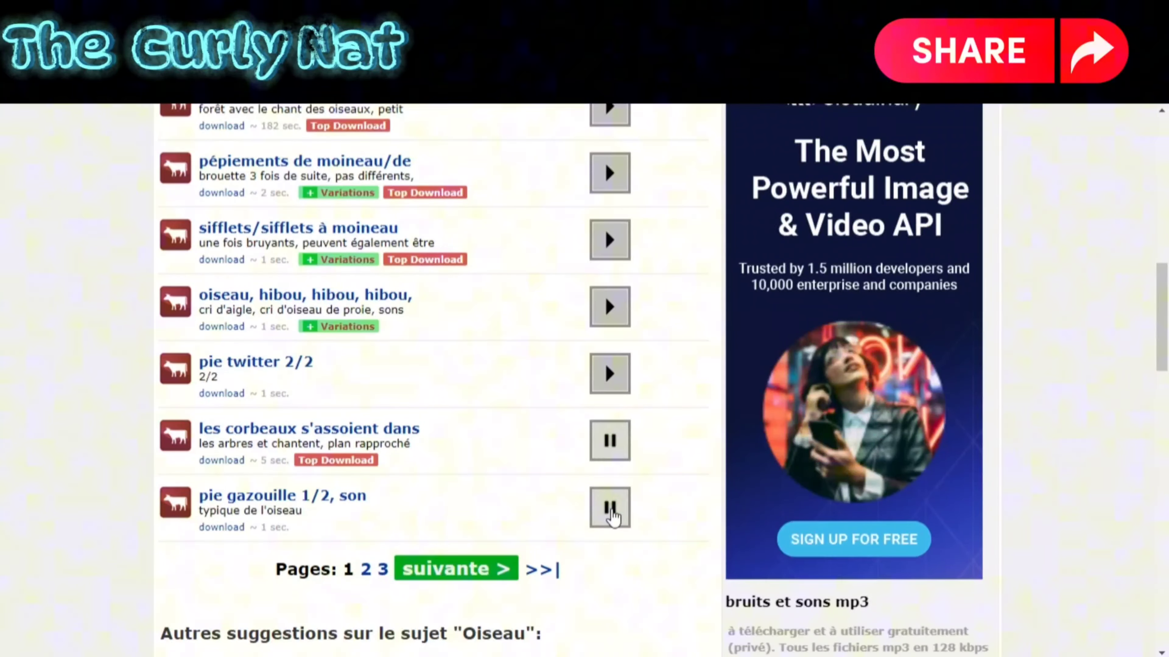
Open the "pie twitter 2/2" sound and download it, accepting the private-use conditions.
left_click(525, 378)
left_click(179, 361)
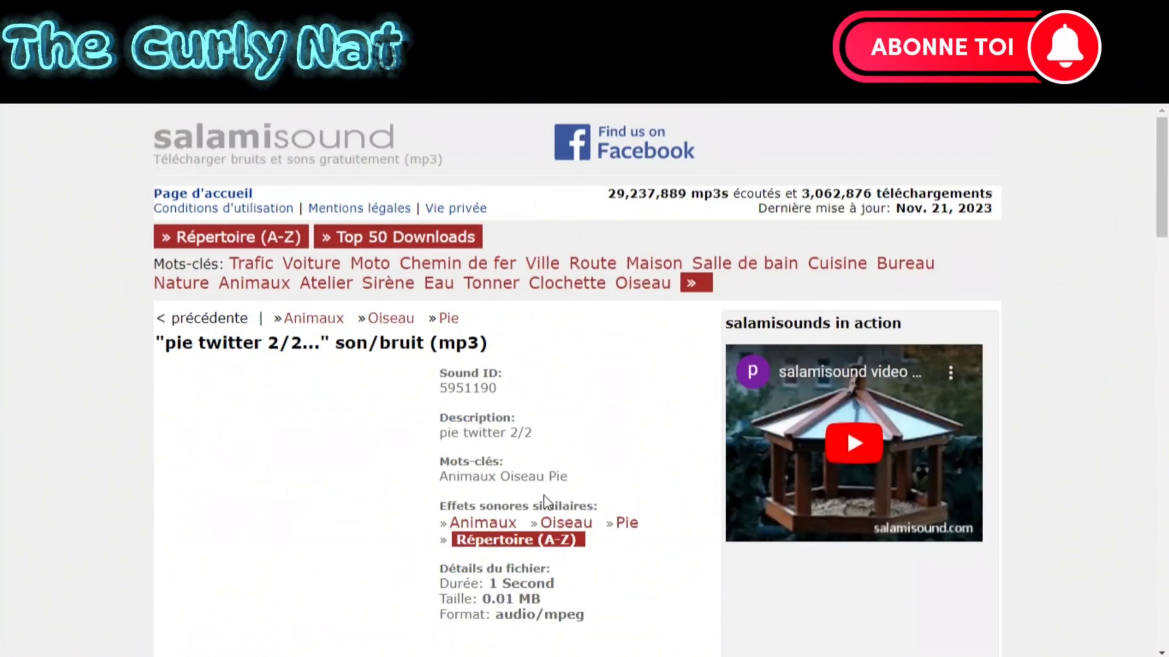
scroll(548, 465, "down", 5)
scroll(423, 529, "down", 4)
left_click(569, 342)
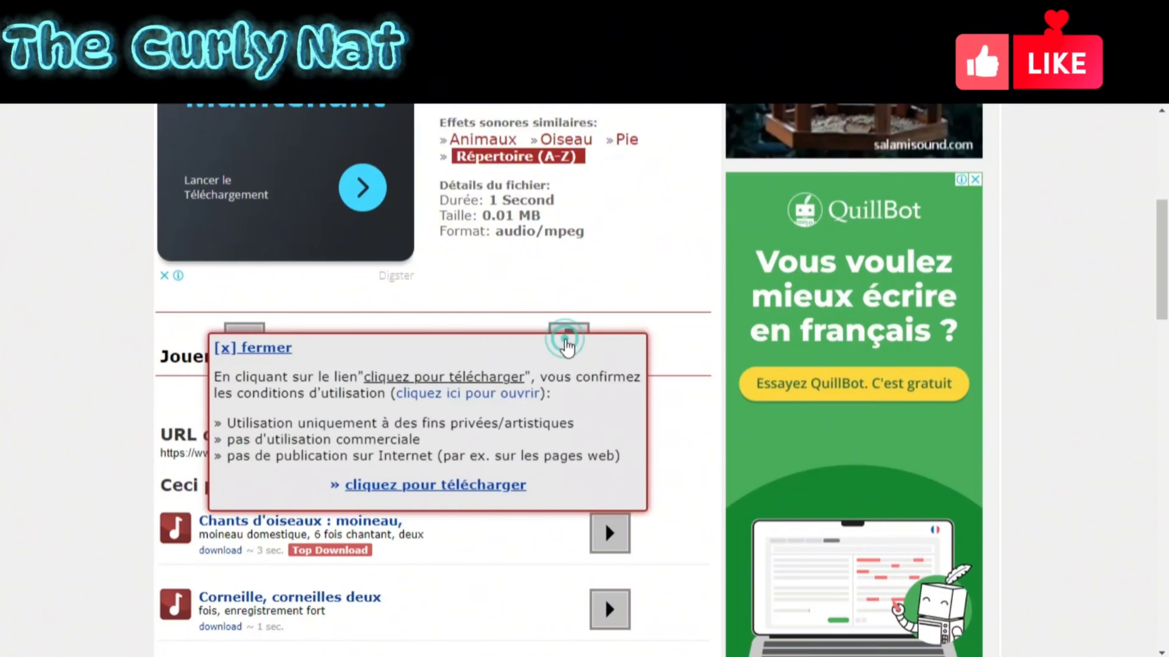
left_click(448, 488)
left_click(504, 266)
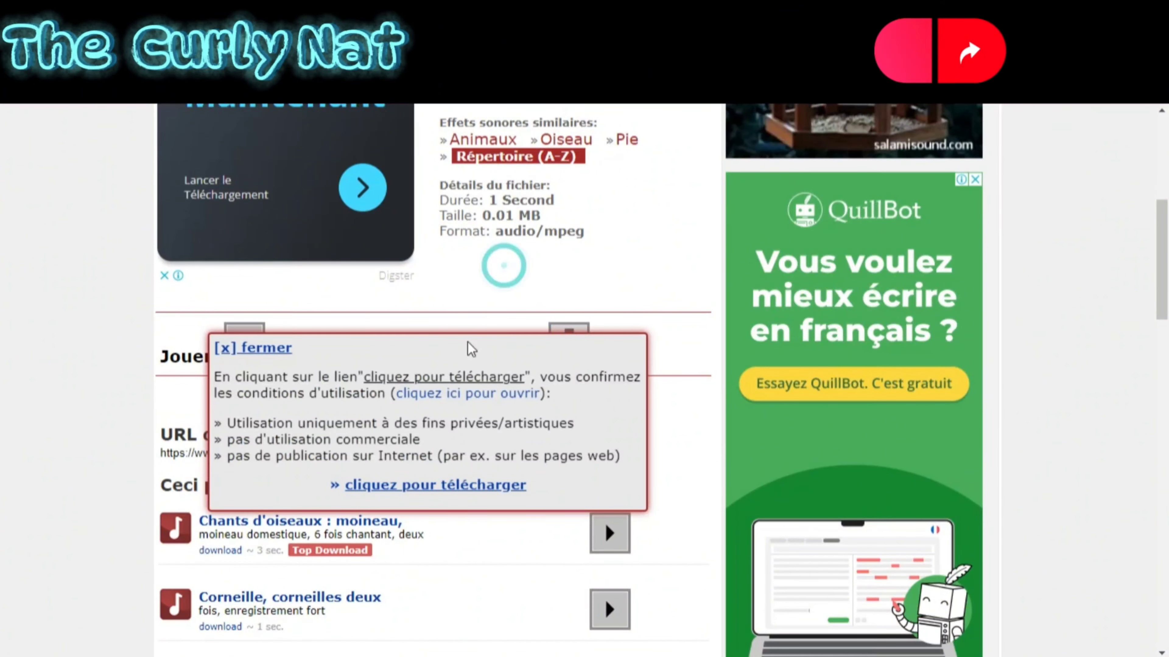
Return to the Oiseau list, preview "sifflets/sifflets à moineau" and open that sound.
scroll(582, 399, "up", 5)
left_click(18, 55)
scroll(576, 446, "up", 3)
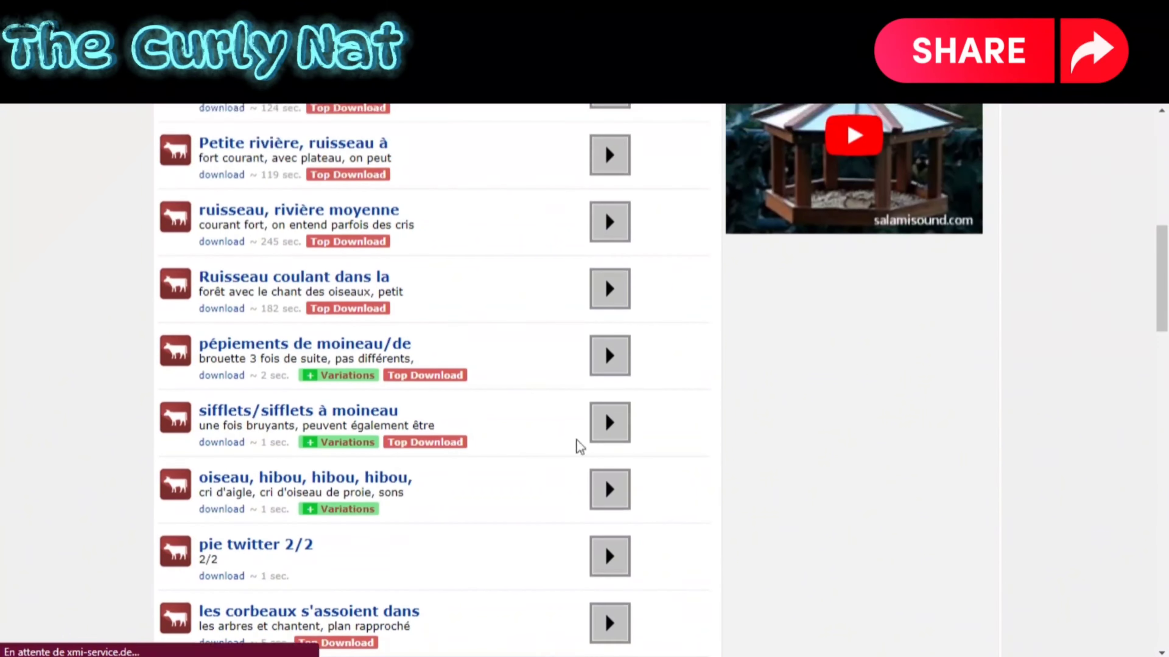
left_click(609, 424)
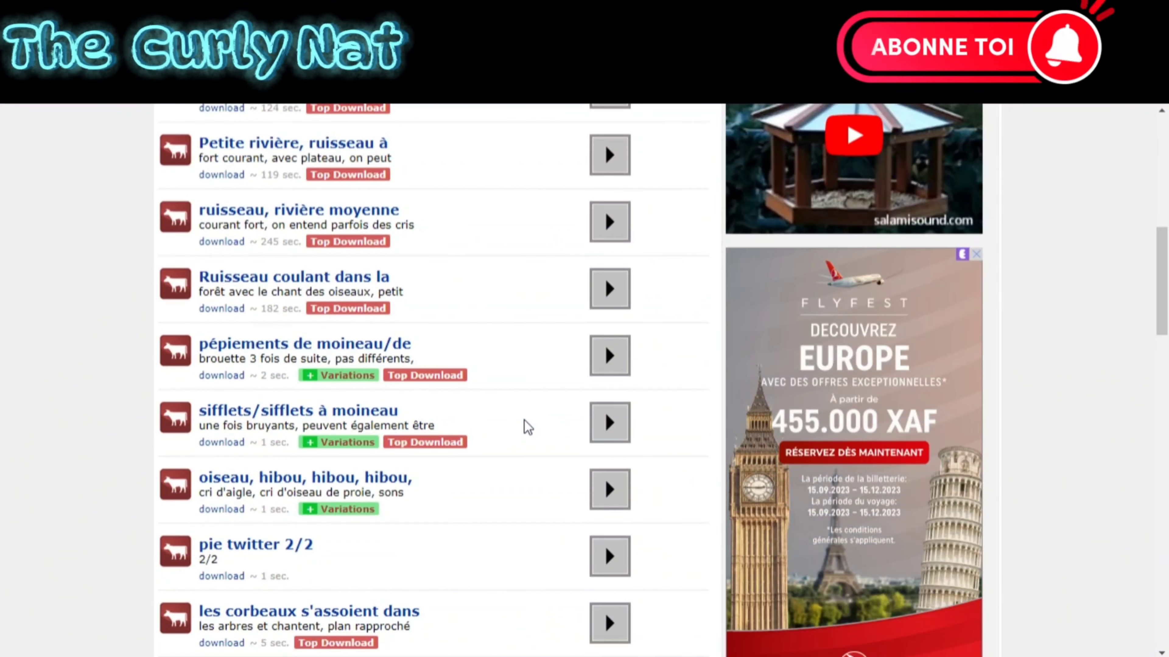
left_click(276, 411)
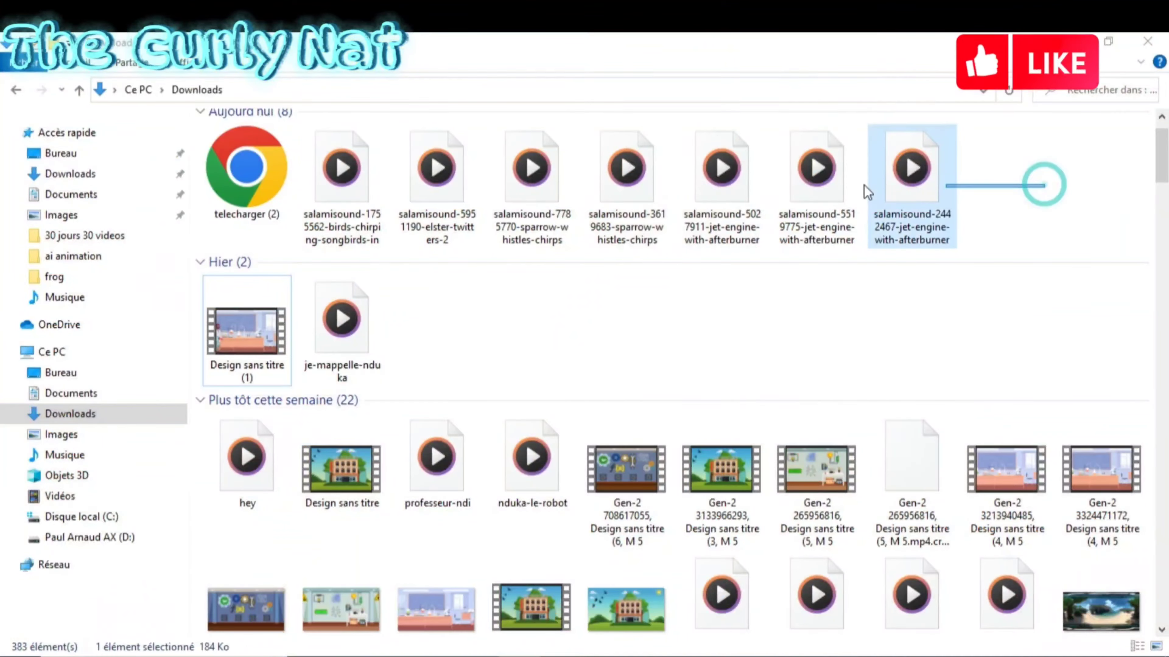
Import the seven Salamisound files from Downloads into CapCut project 1125 and move the video clip to the timeline start.
left_click(373, 161, "shift")
left_click_drag(373, 161, 861, 637)
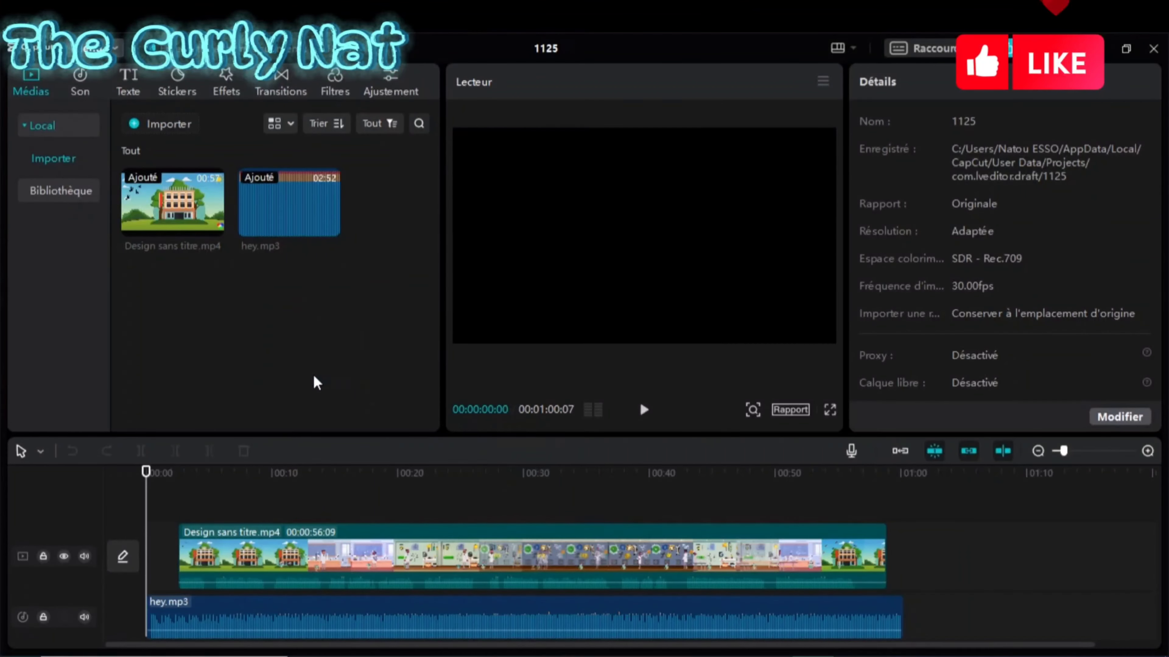
left_click_drag(315, 383, 316, 383)
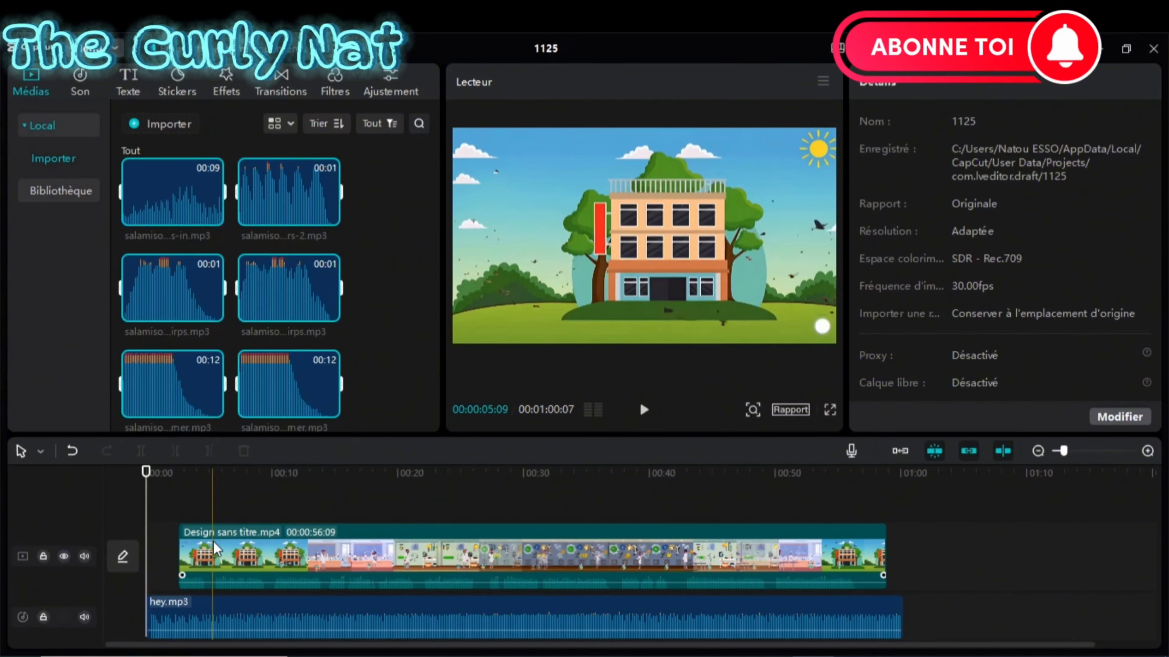
left_click_drag(210, 556, 176, 555)
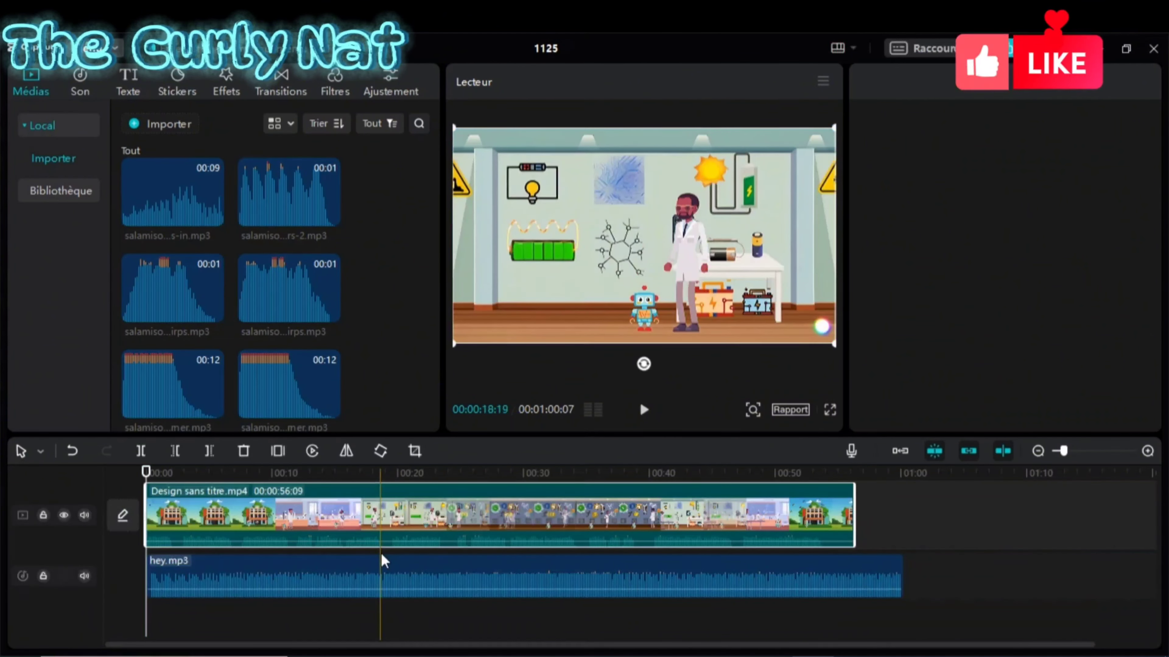
Add the 9-second chirping songbirds sound at the timeline start, on its own track below the music.
left_click(124, 391)
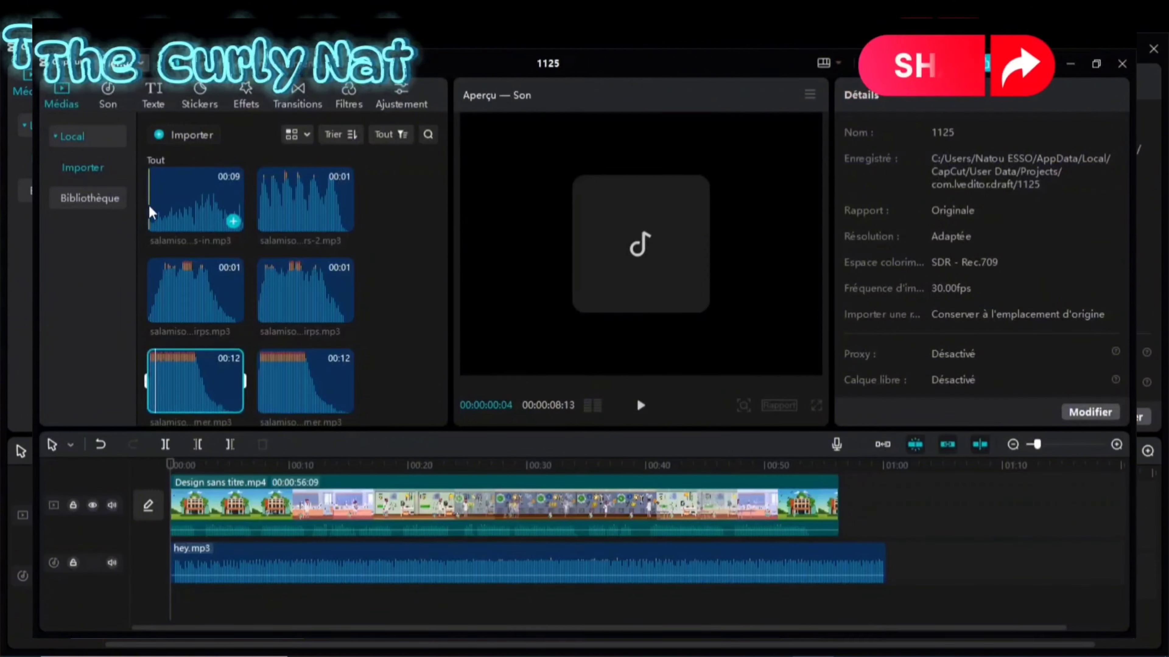
left_click(124, 199)
left_click_drag(152, 213, 173, 601)
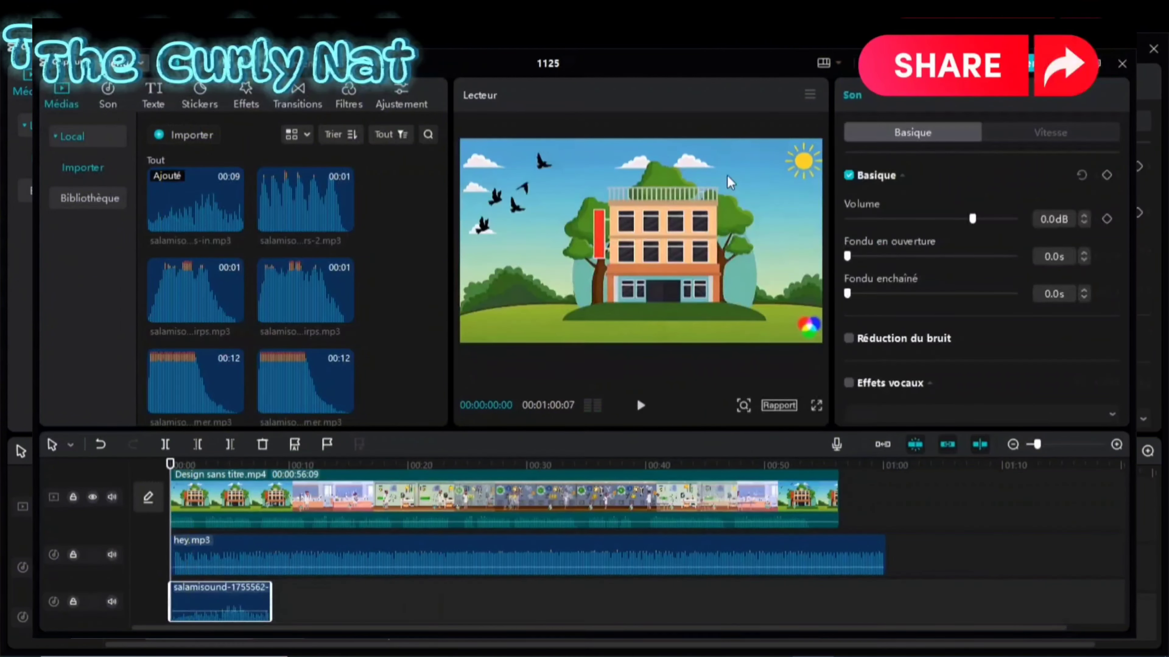
Place the magpie twitter and both sparrow chirps within the first 6 seconds on another audio track and play the result.
left_click_drag(269, 206, 217, 604)
left_click(203, 299)
left_click_drag(158, 315, 189, 542)
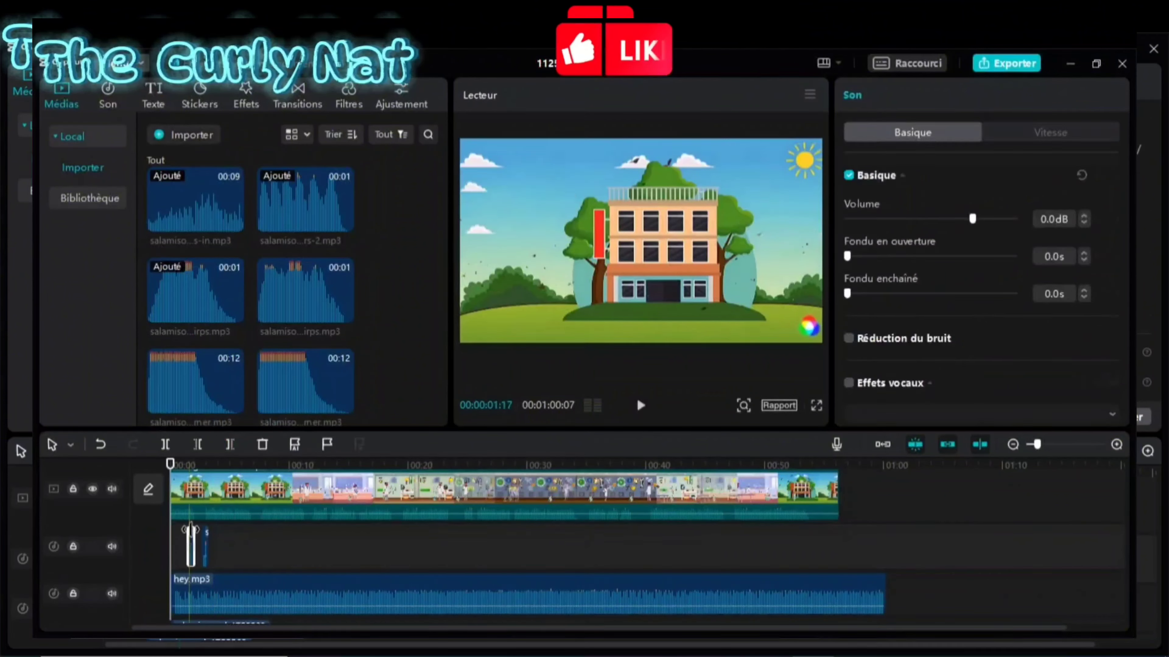
left_click_drag(294, 300, 237, 537)
key("space")
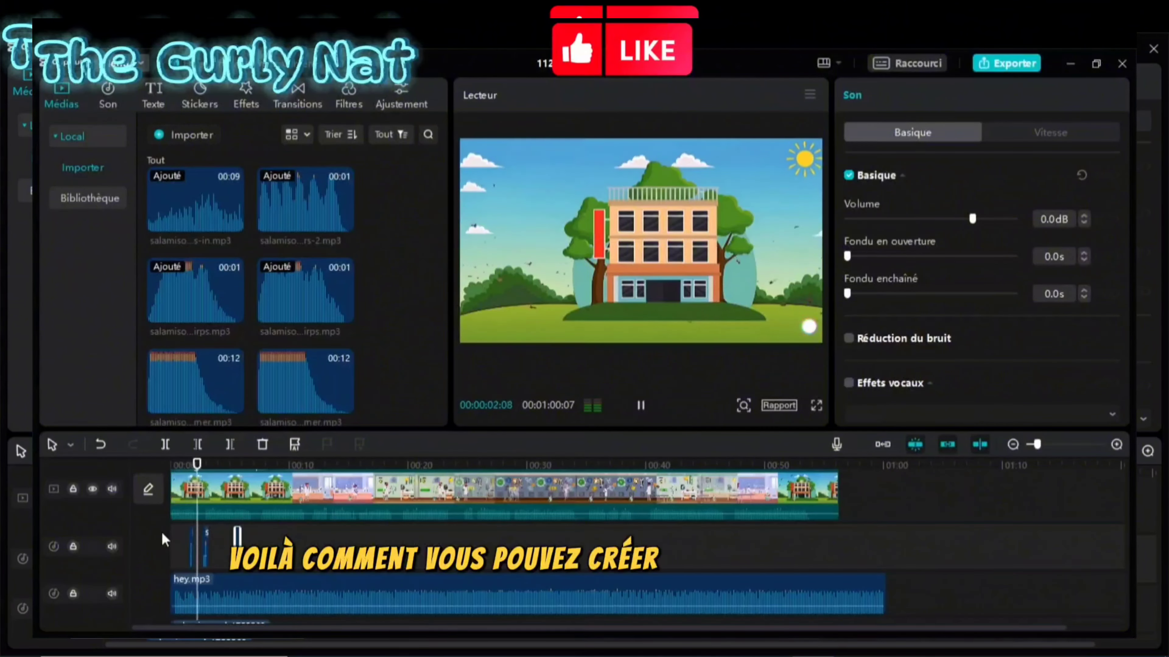
key("space")
Raise the volume of the songbirds clip to 4.5 dB.
scroll(165, 539, "down", 3)
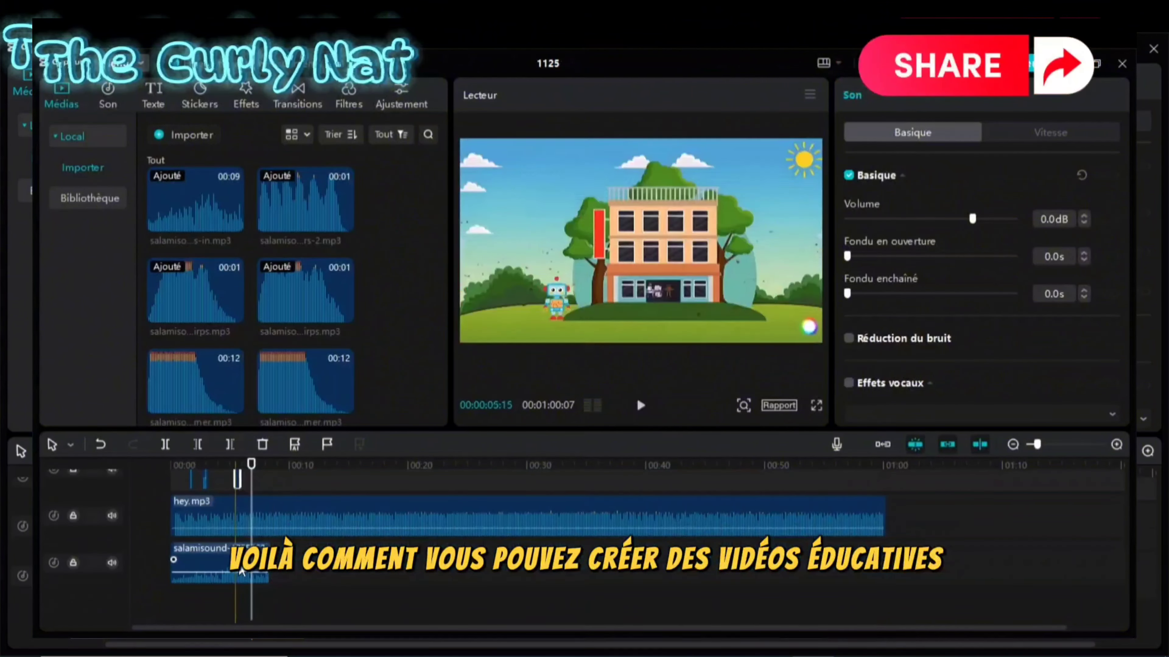
left_click(198, 563)
scroll(225, 539, "up", 3)
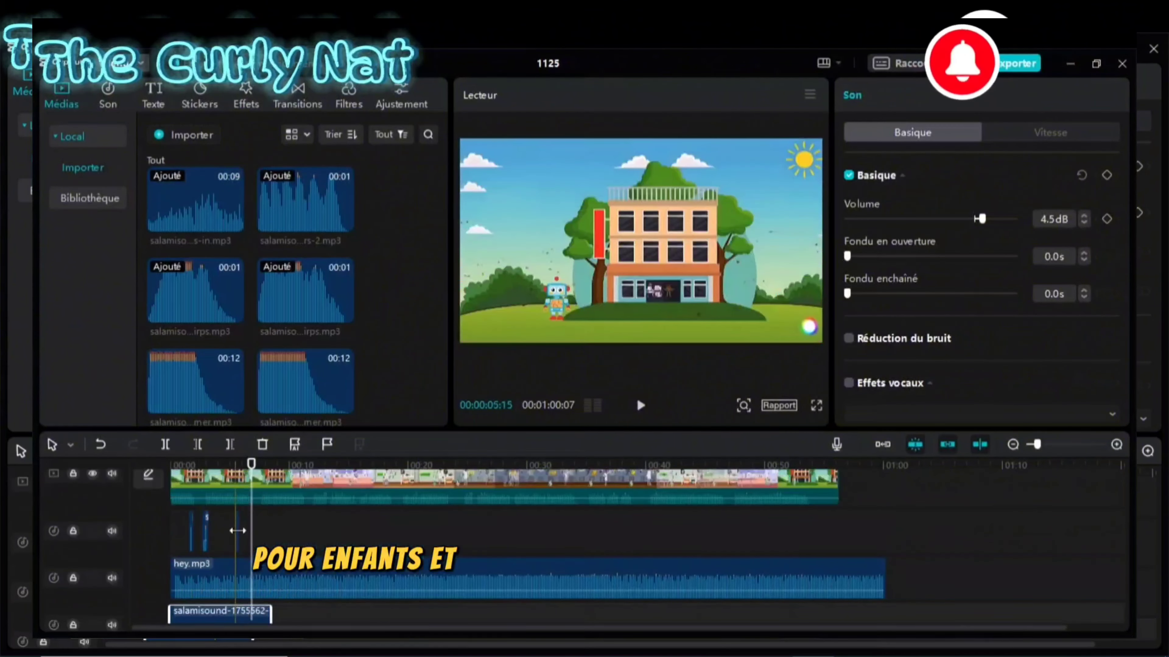
Add another chirp at about 4 seconds and the magpie twitter near the start of the chirps track.
left_click(221, 541)
left_click_drag(221, 536, 218, 536)
left_click_drag(315, 205, 179, 534)
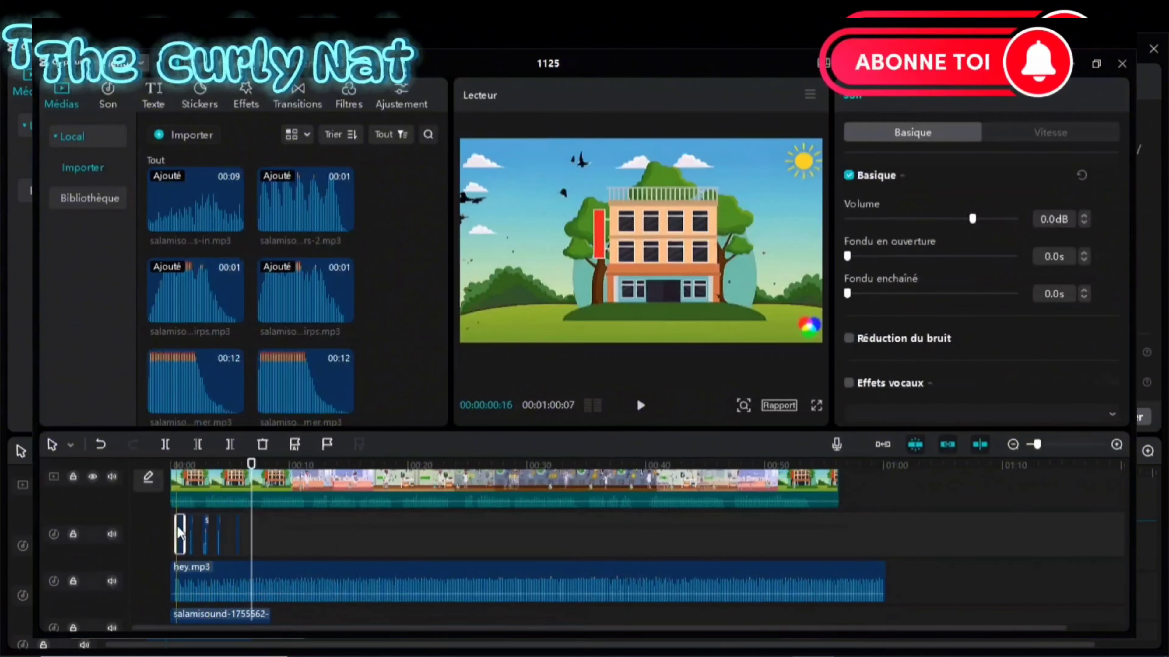
Add the first jet engine sound to the chirps track at about 23 seconds, in the laboratory scene.
left_click(439, 534)
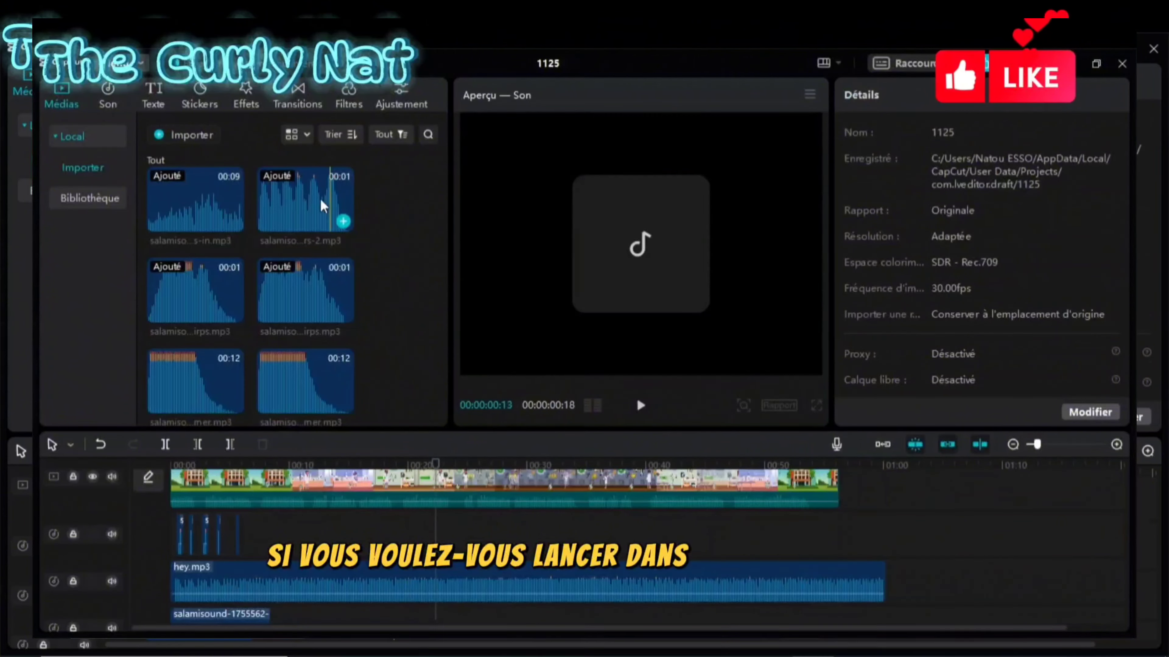
scroll(295, 364, "down", 2)
scroll(297, 366, "up", 1)
left_click_drag(195, 317, 515, 523)
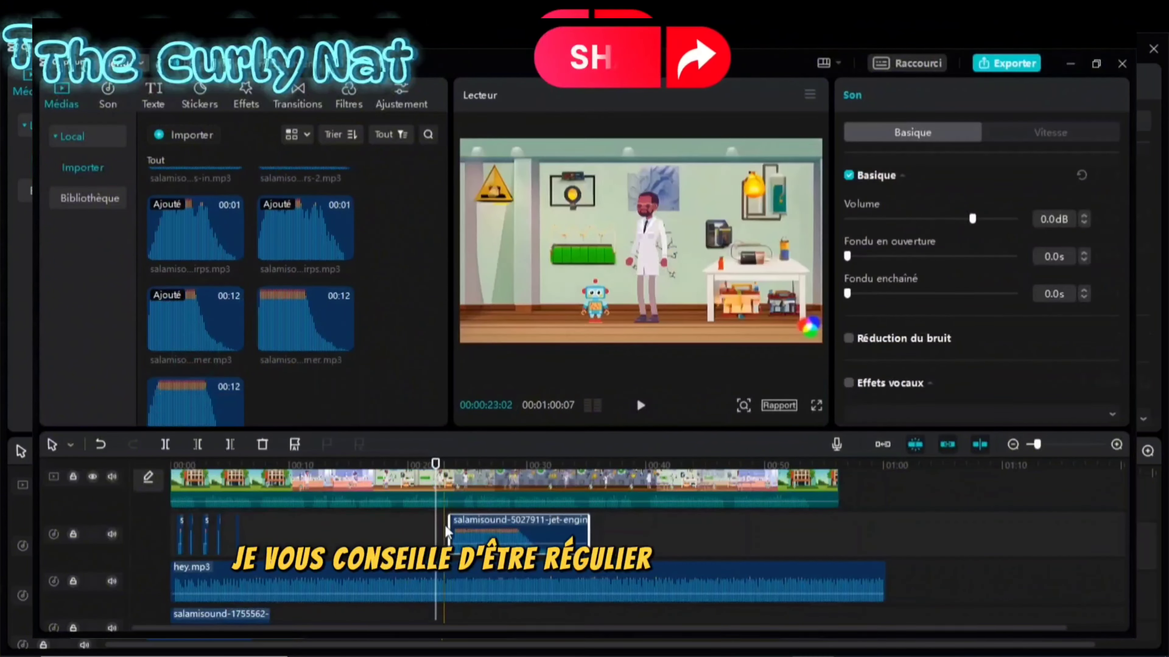
Set the jet engine clip's fade-in to 3.4 s, move its start to about 22 seconds and play the passage.
left_click_drag(848, 257, 905, 256)
left_click_drag(501, 540, 482, 545)
left_click(401, 466)
key("space")
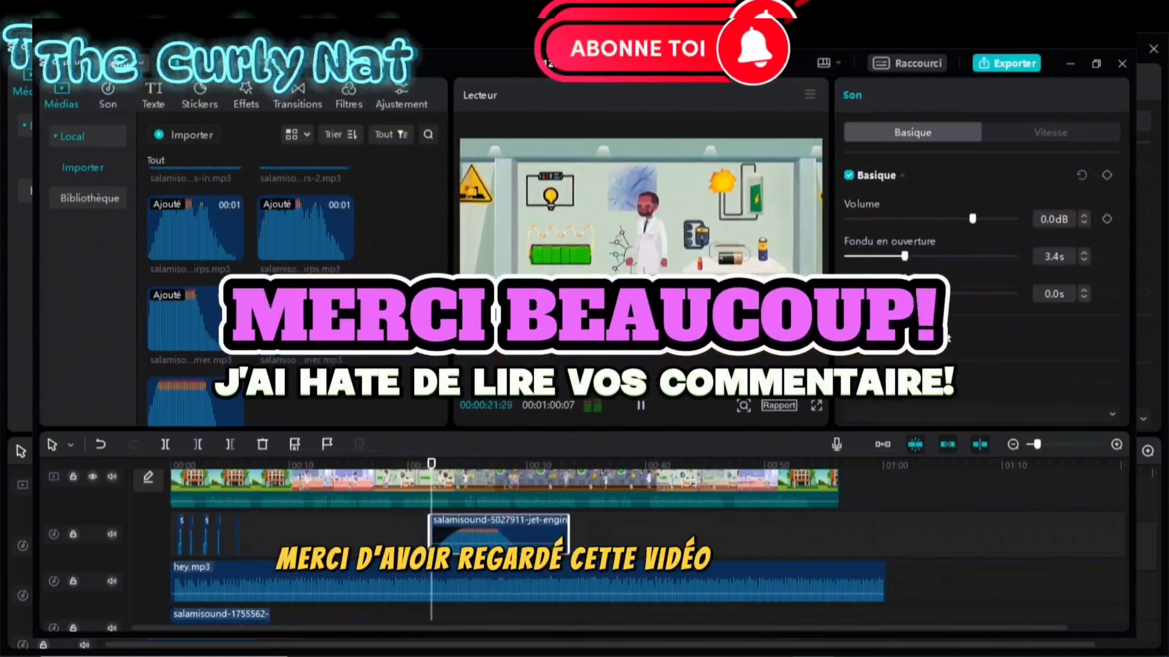